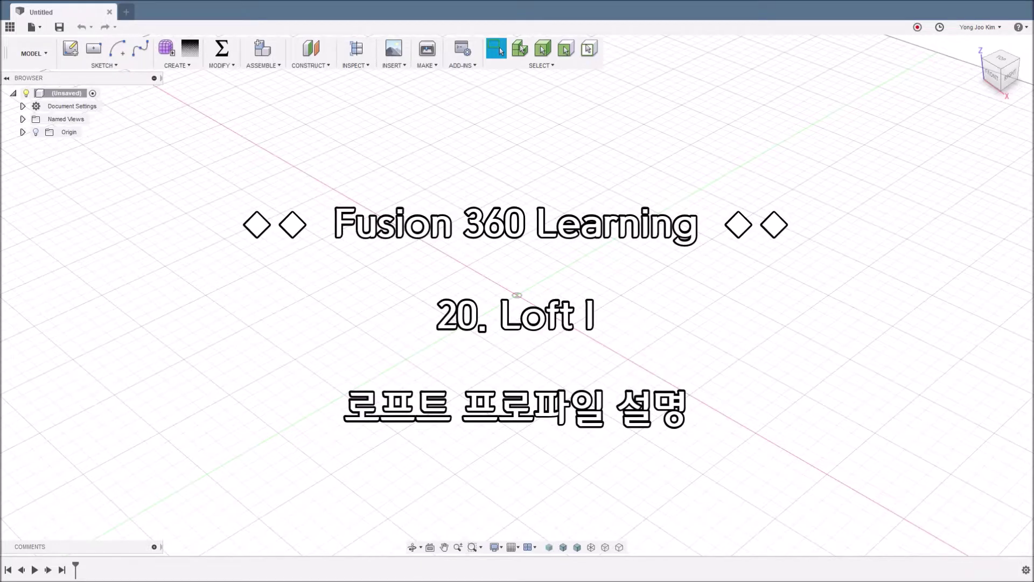
pyautogui.click(186, 67)
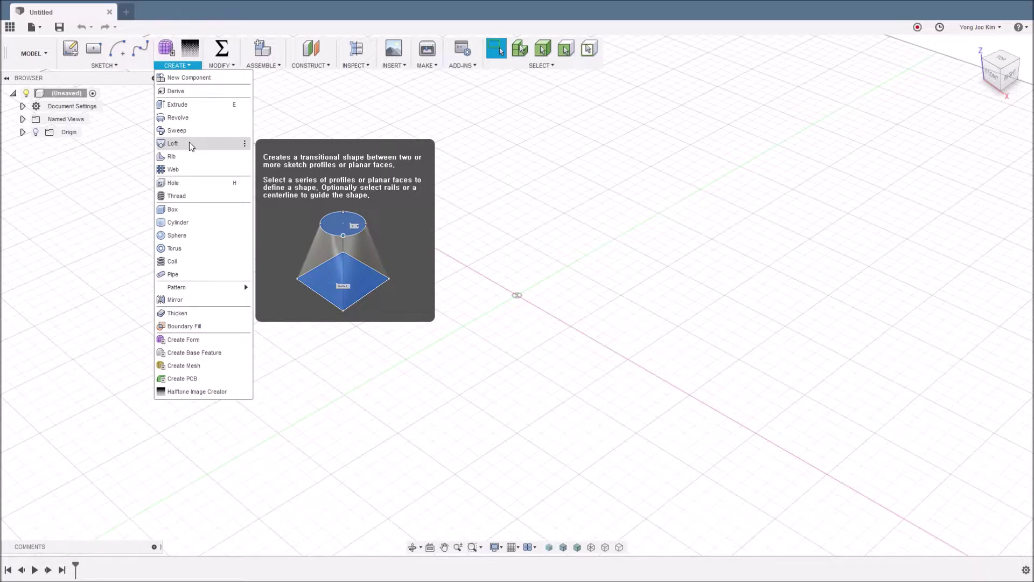
pyautogui.click(350, 252)
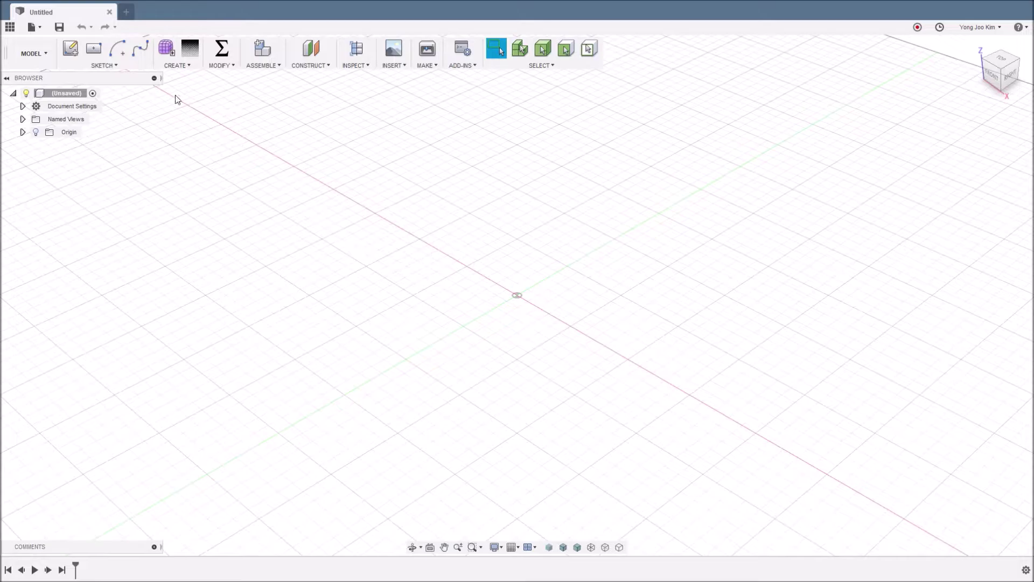
# - Sketch a center-diameter circle about 29 mm across on the horizontal XY plane, centred on the X axis about 10 mm from the origin
pyautogui.click(70, 48)
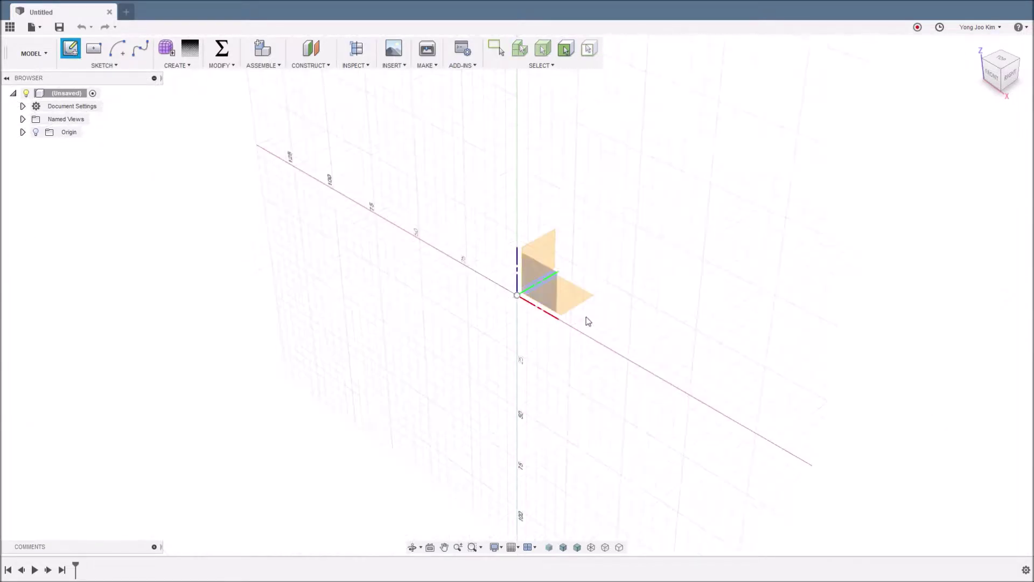
pyautogui.click(578, 302)
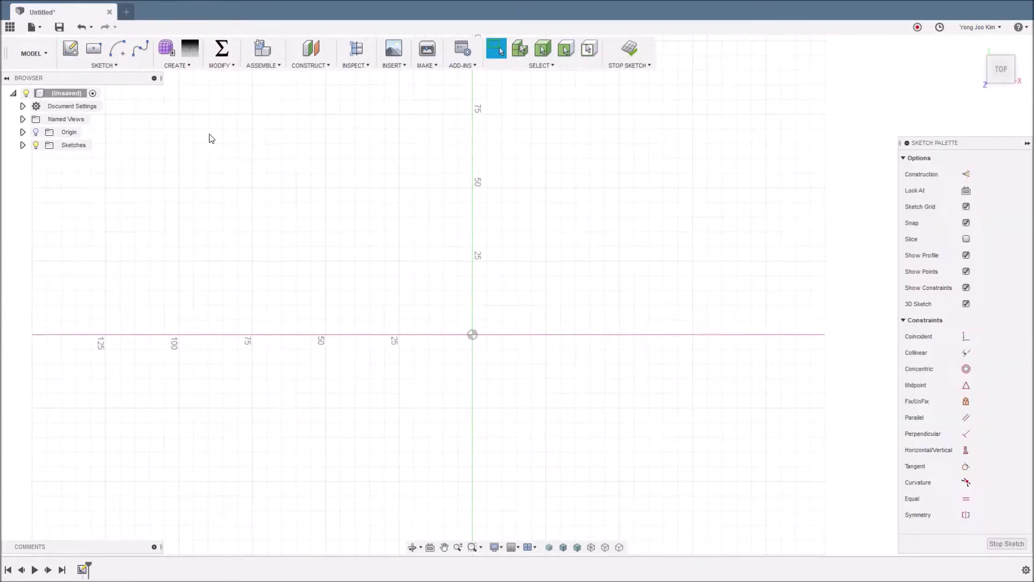
pyautogui.click(105, 65)
pyautogui.moveTo(135, 115)
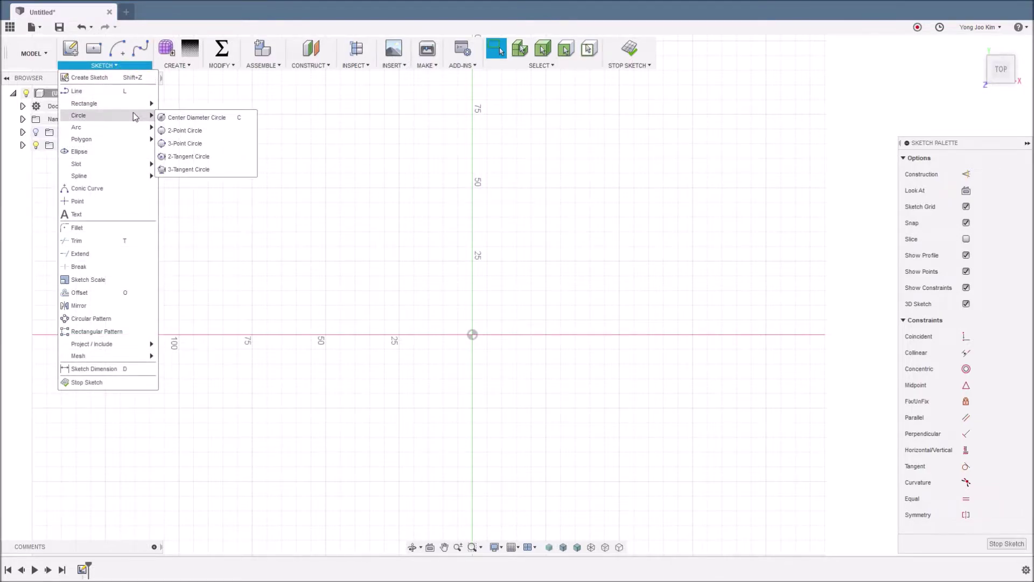
pyautogui.click(203, 120)
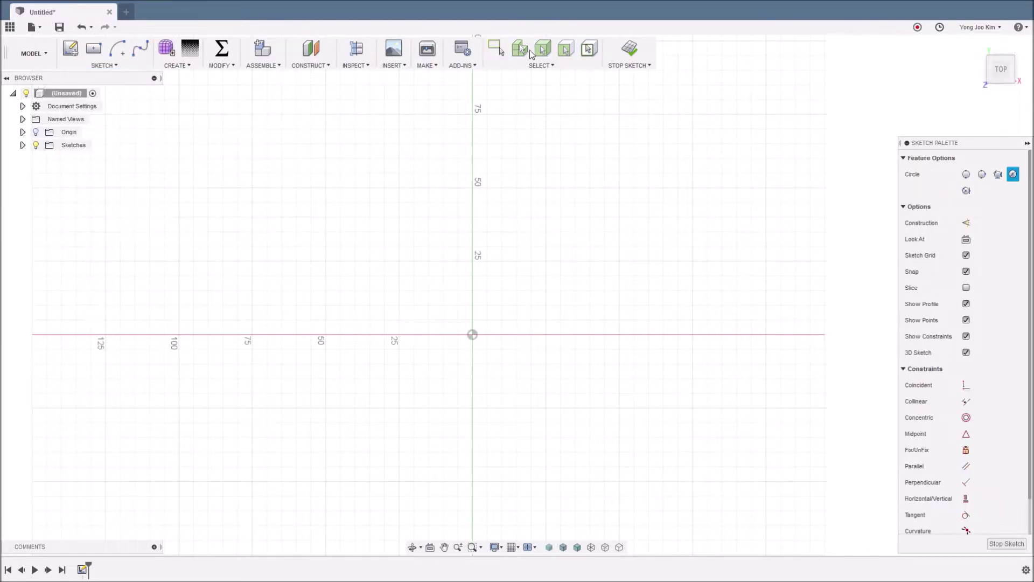
pyautogui.click(502, 334)
pyautogui.click(512, 378)
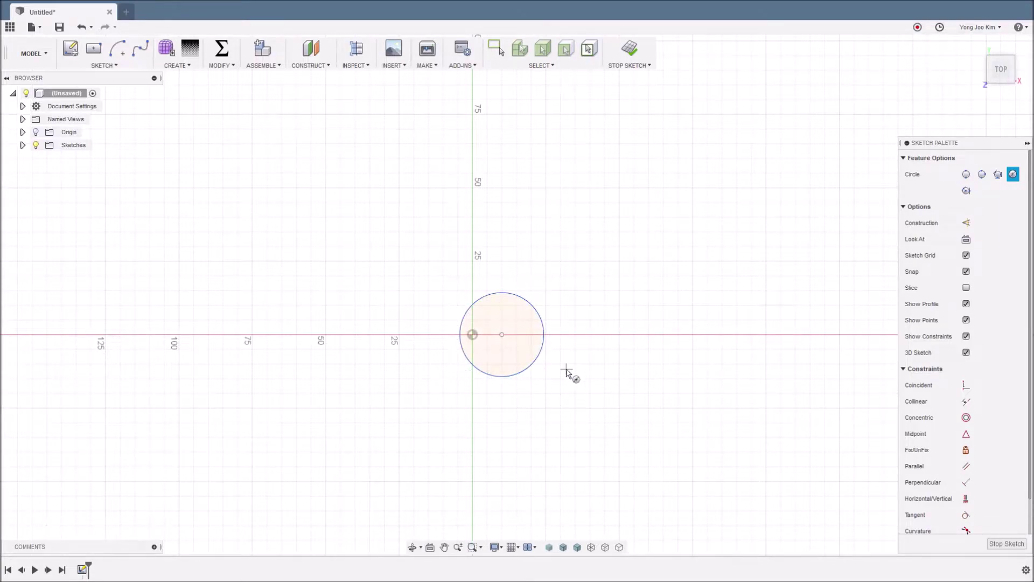
pyautogui.click(629, 49)
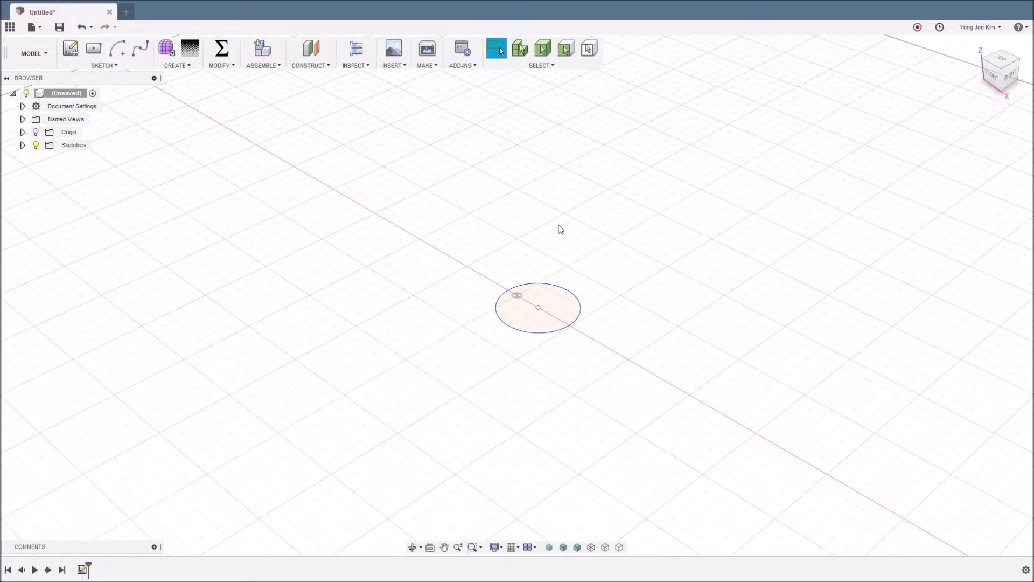
# - Create an offset construction plane 40 mm above the circle profile
pyautogui.click(356, 9)
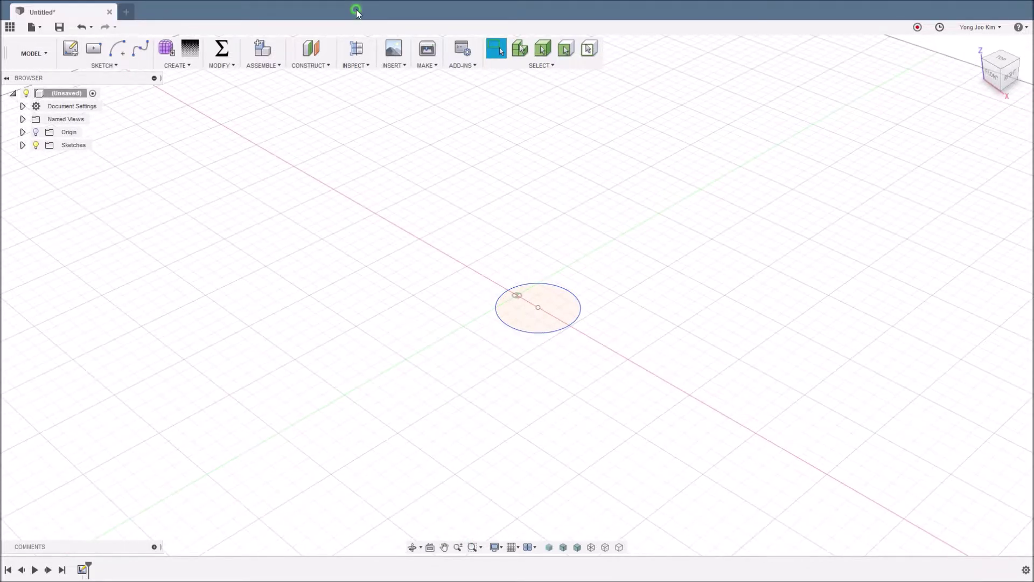
pyautogui.click(325, 66)
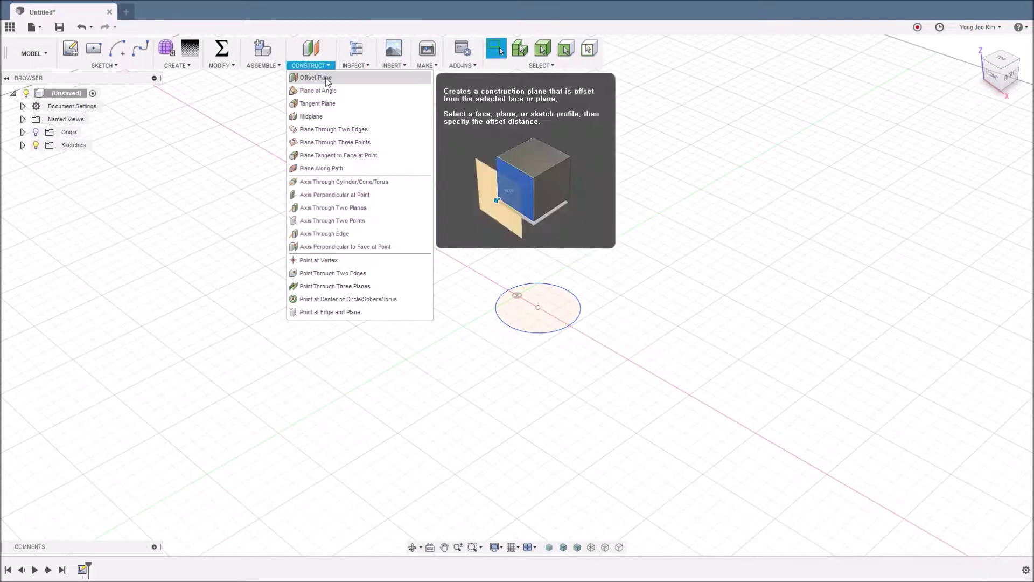
pyautogui.click(325, 77)
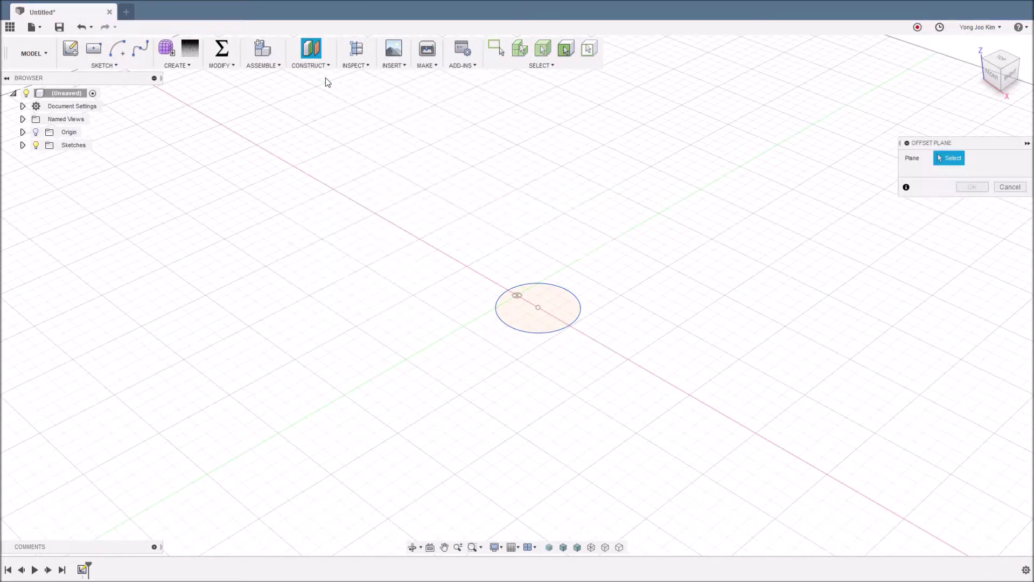
pyautogui.click(550, 309)
pyautogui.moveTo(538, 299); pyautogui.dragTo(539, 196)
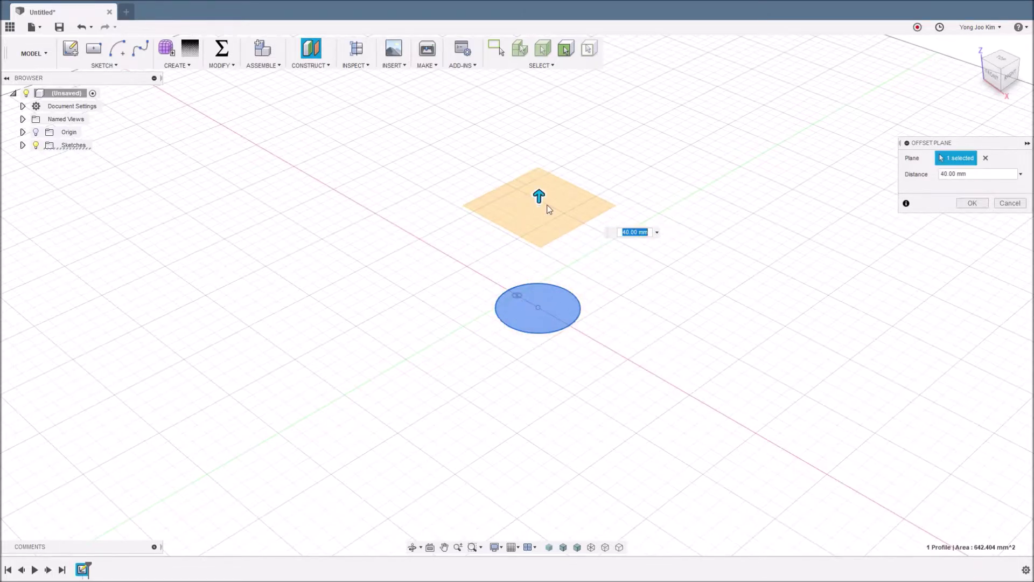
pyautogui.click(963, 205)
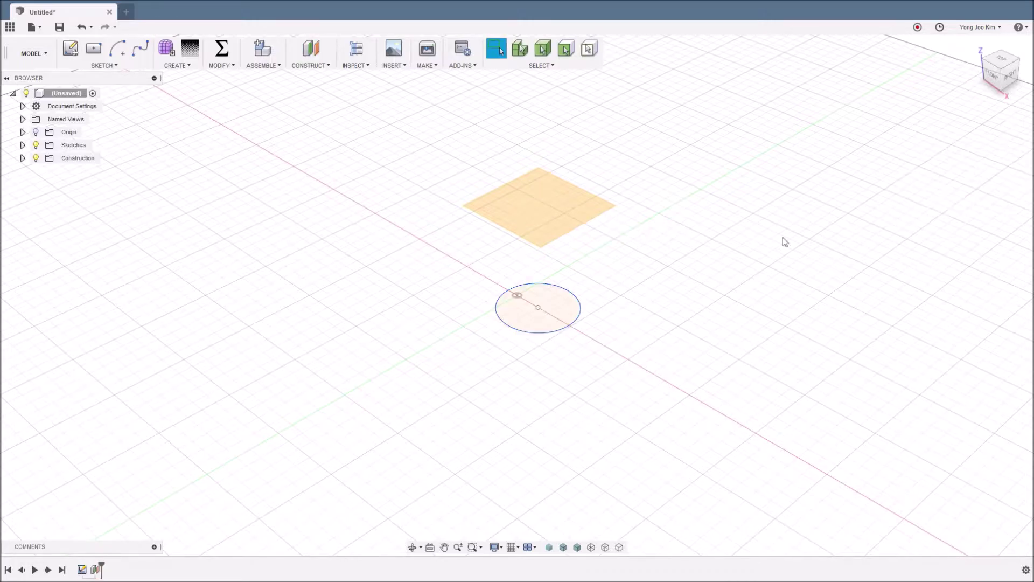
# - Sketch a 2-point rectangle about 65 by 20 mm on the offset plane, extending beyond the circle along X
pyautogui.click(542, 215)
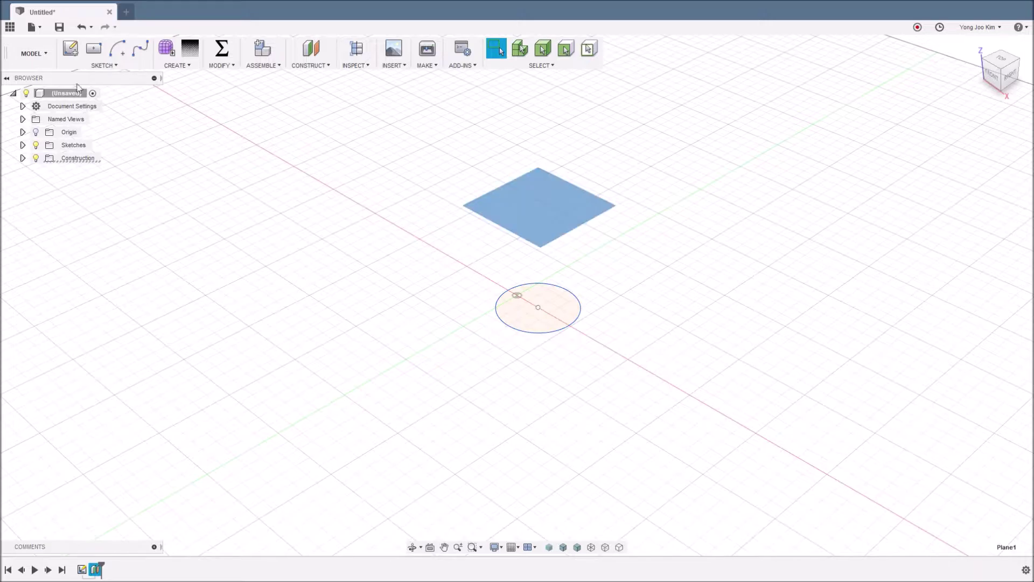
pyautogui.click(74, 56)
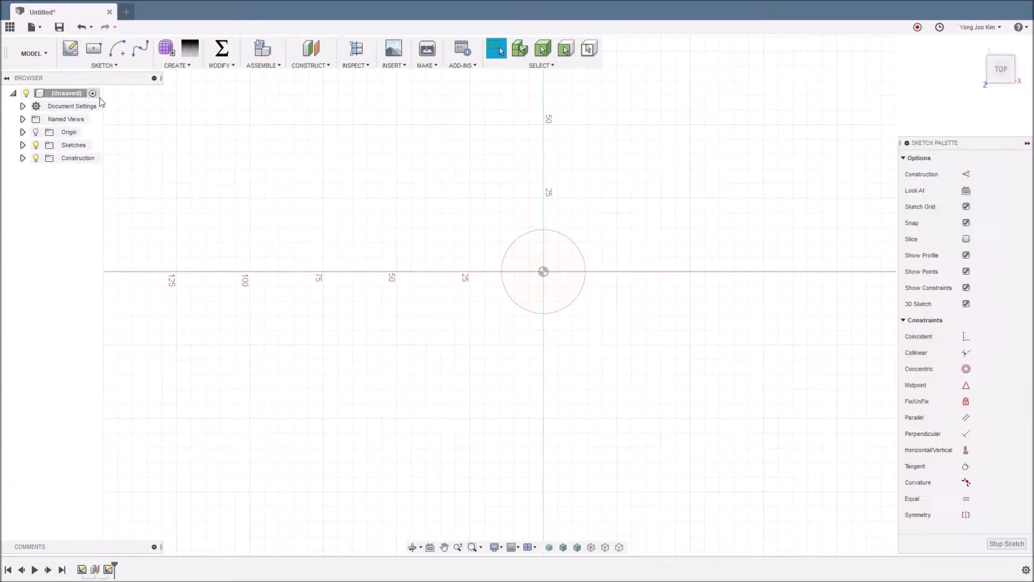
pyautogui.click(108, 66)
pyautogui.moveTo(132, 104)
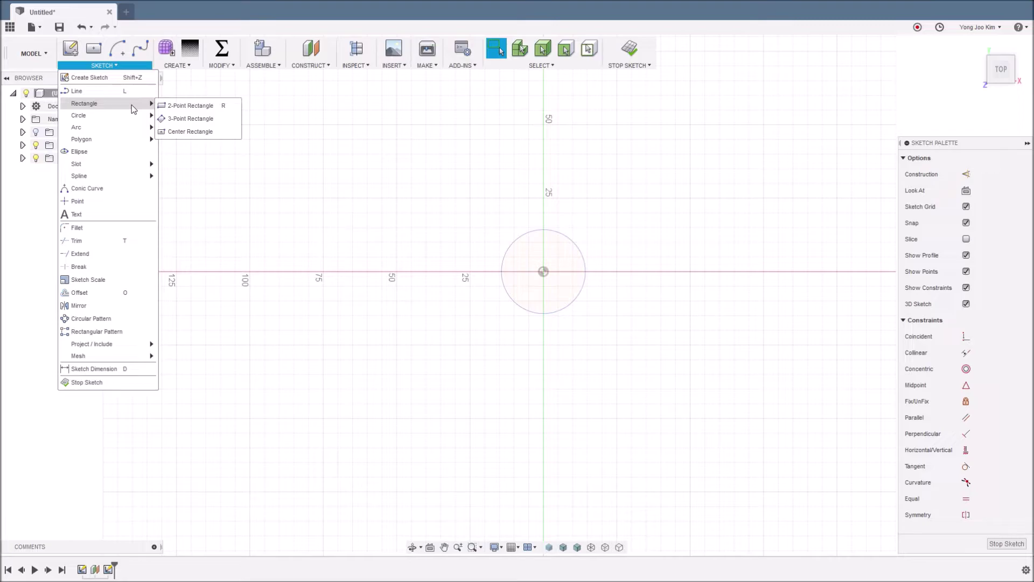
pyautogui.click(180, 106)
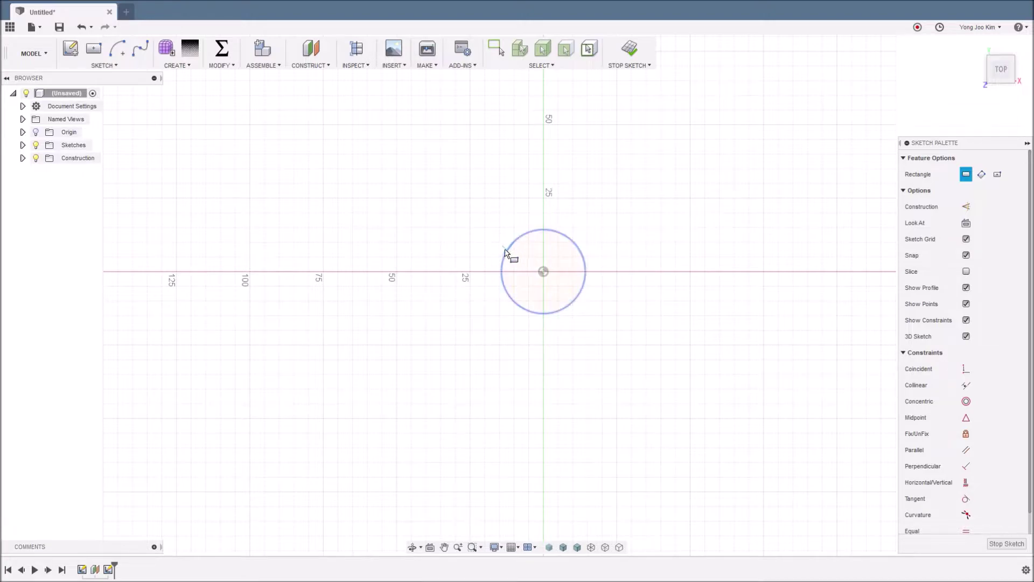
pyautogui.click(485, 242)
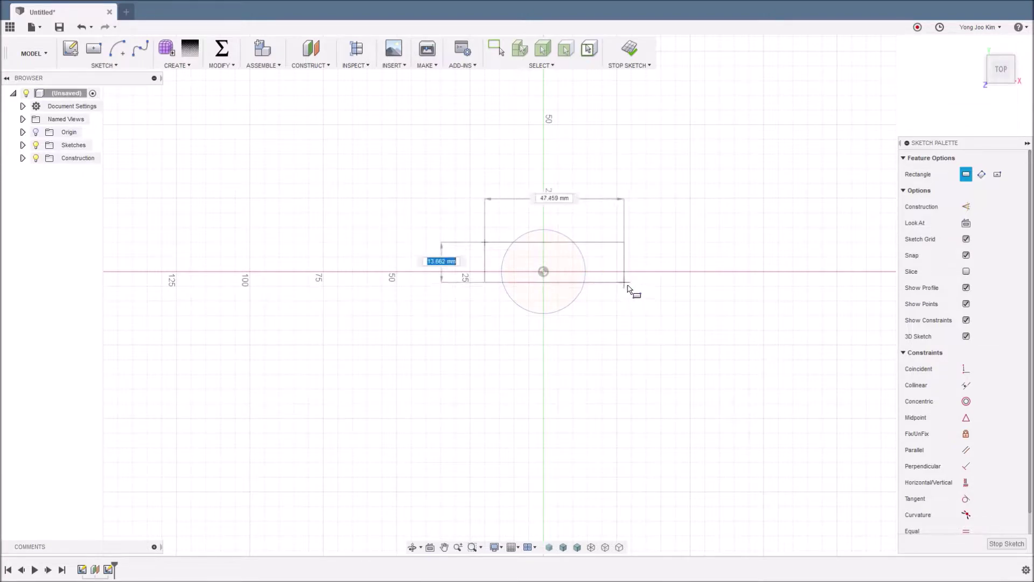
pyautogui.click(675, 302)
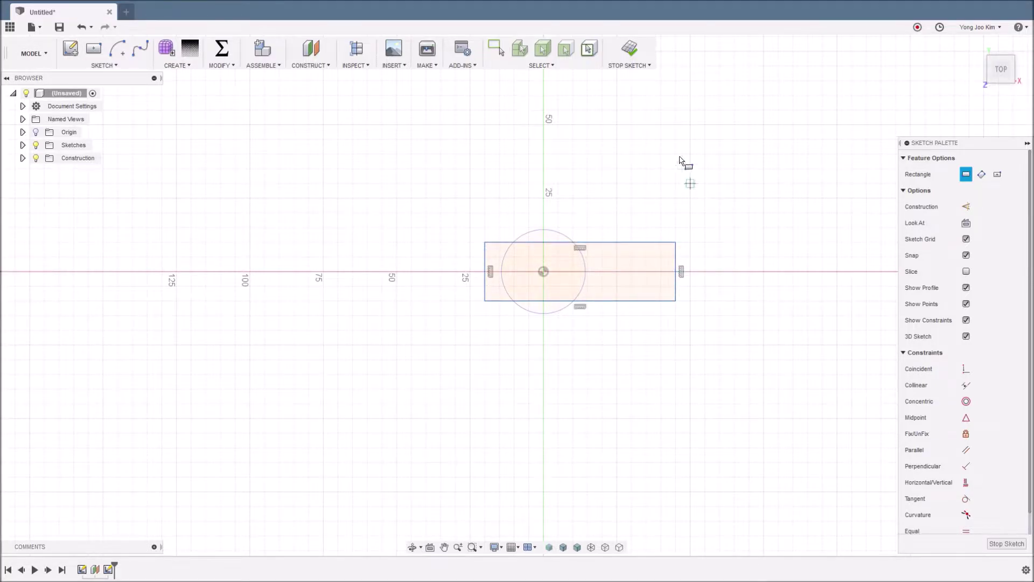
pyautogui.click(629, 48)
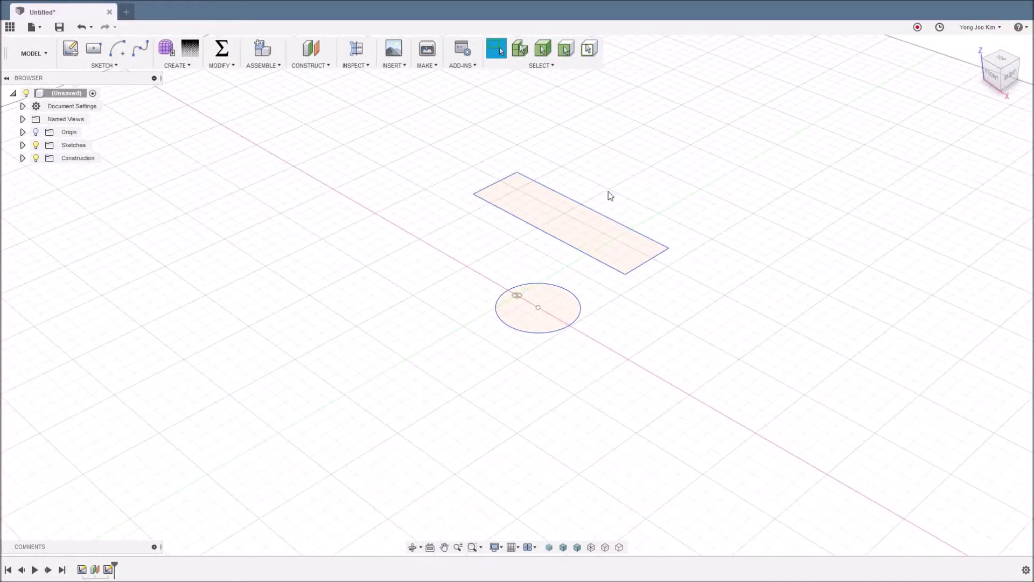
pyautogui.click(579, 230)
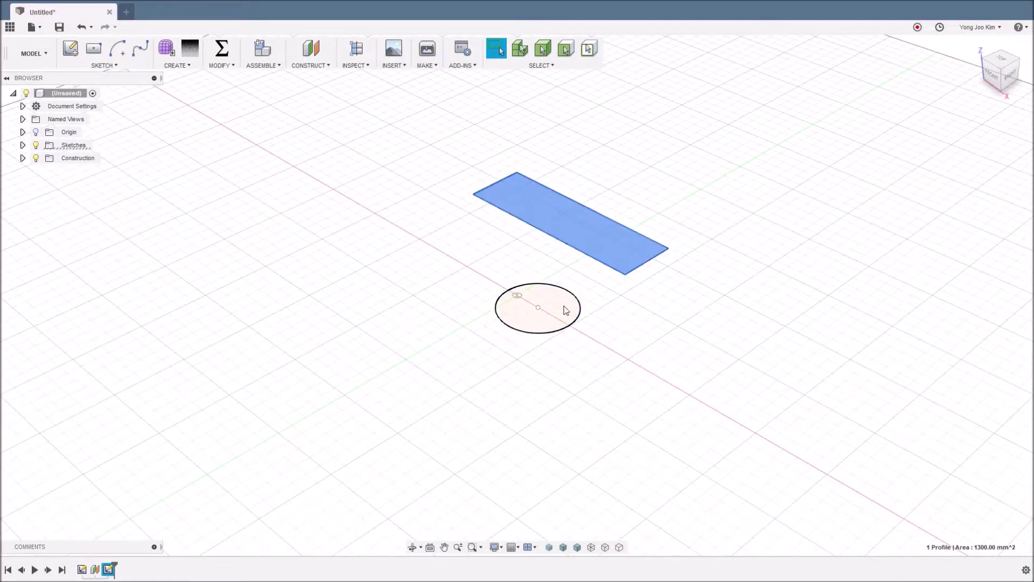
pyautogui.click(565, 310)
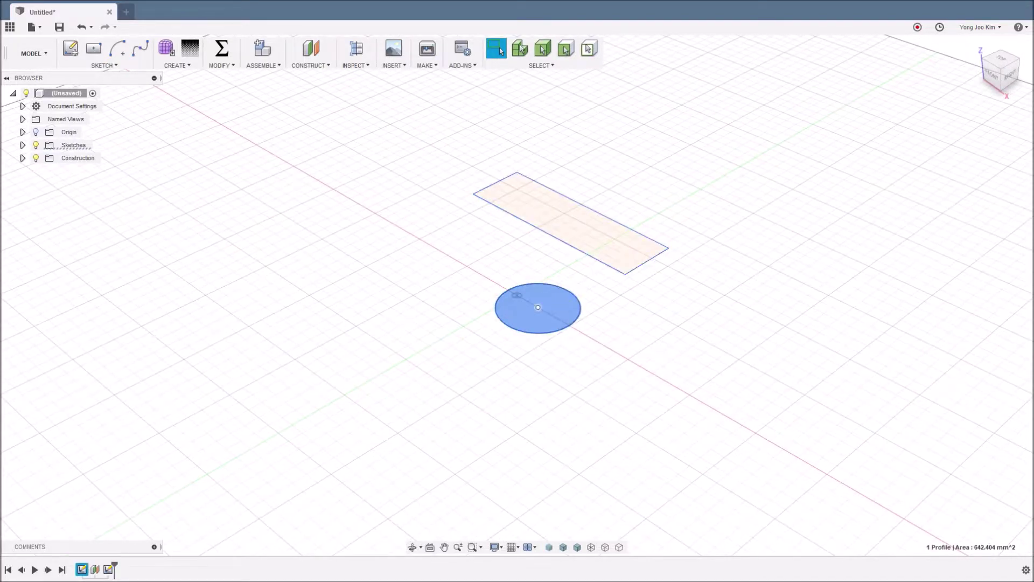
pyautogui.click(591, 245)
pyautogui.click(571, 304)
pyautogui.click(611, 322)
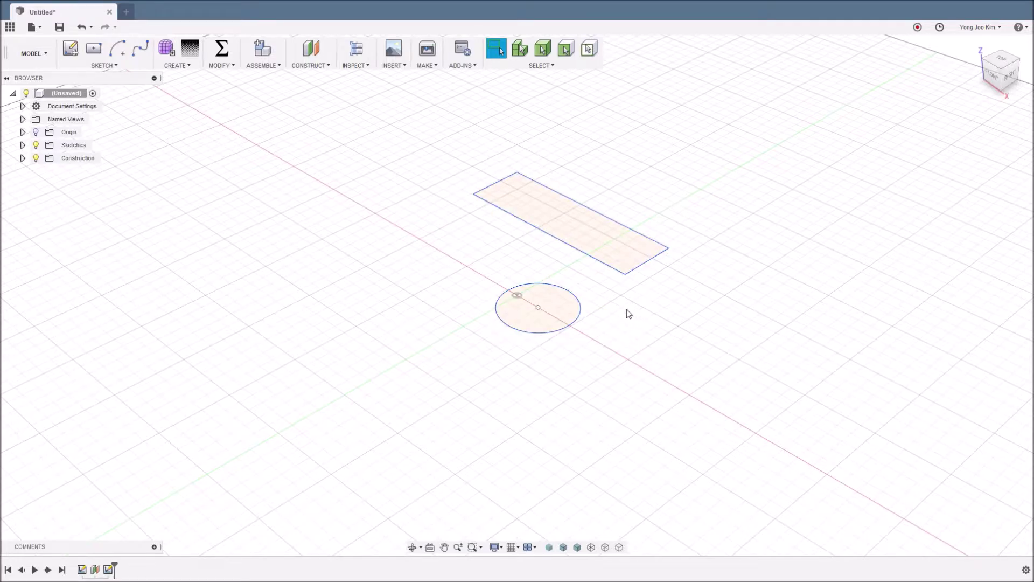
# - Start a Loft feature for the circle and rectangle sketches
pyautogui.click(191, 66)
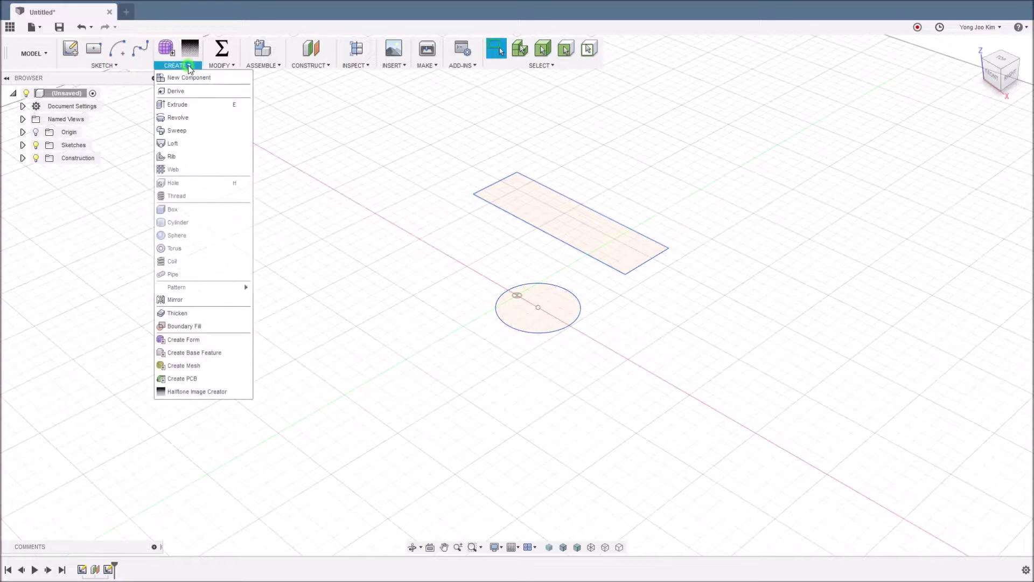
pyautogui.click(199, 142)
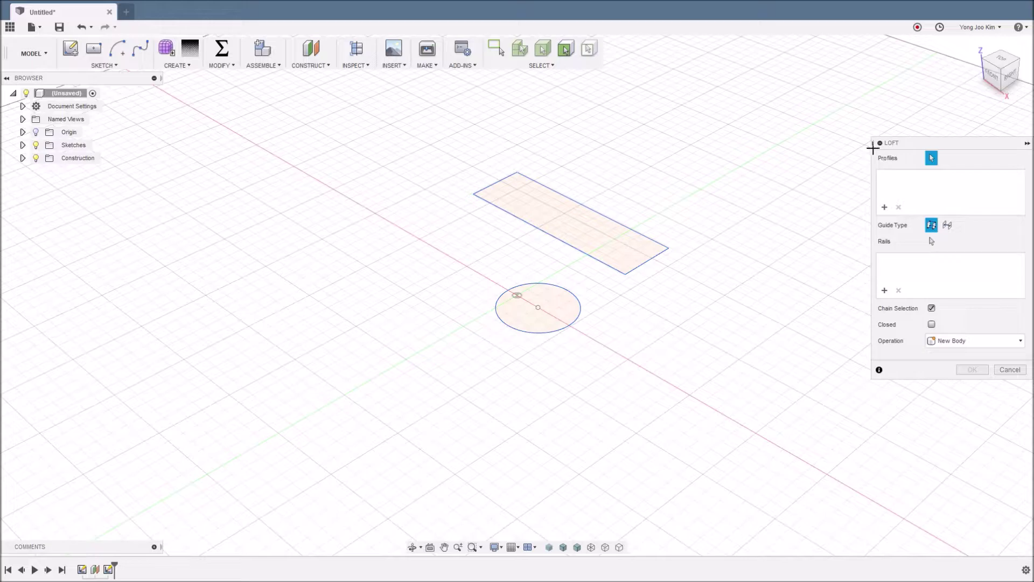
pyautogui.moveTo(872, 148)
pyautogui.mouseDown()
pyautogui.moveTo(951, 196)
pyautogui.moveTo(1027, 215)
pyautogui.mouseUp()
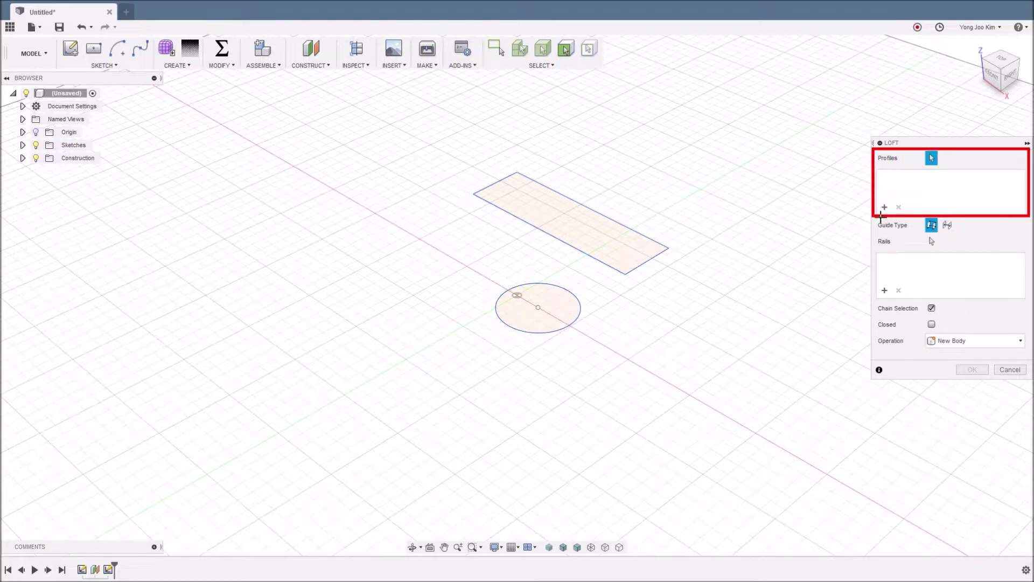
pyautogui.moveTo(874, 218)
pyautogui.mouseDown()
pyautogui.moveTo(900, 273)
pyautogui.moveTo(1027, 300)
pyautogui.mouseUp()
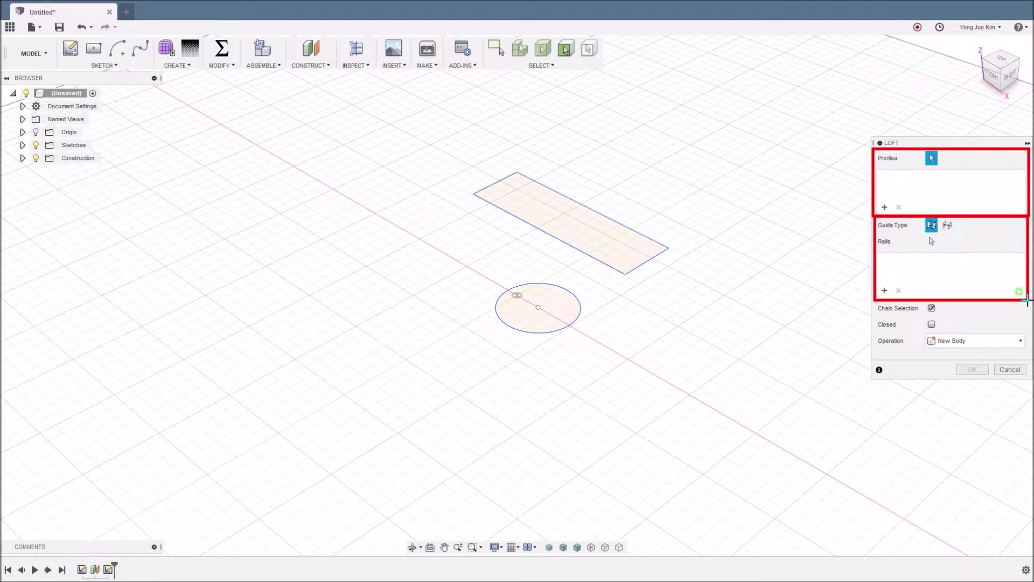
pyautogui.moveTo(875, 301)
pyautogui.mouseDown()
pyautogui.moveTo(915, 354)
pyautogui.moveTo(1029, 355)
pyautogui.mouseUp()
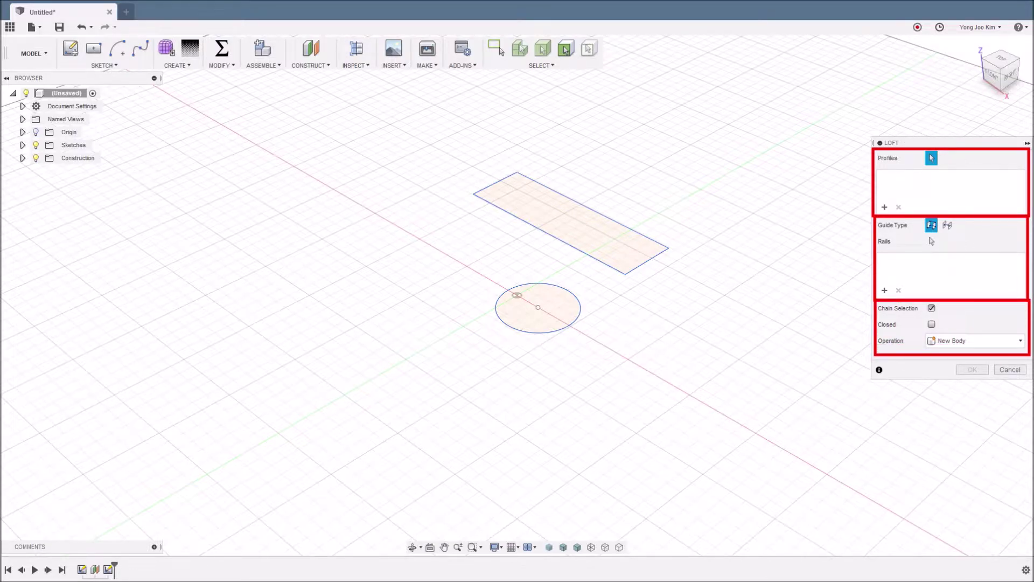
pyautogui.press('Escape')
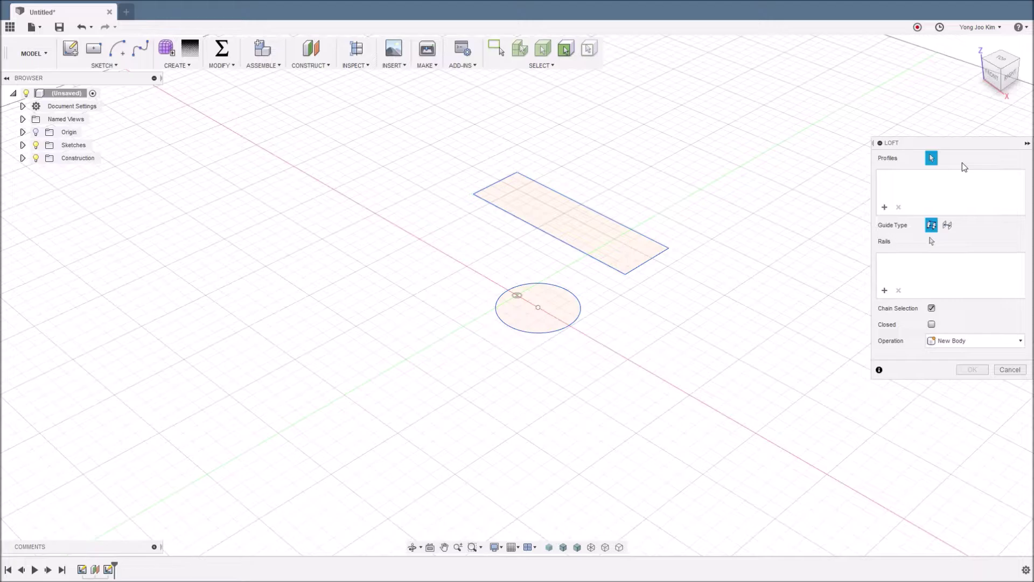
# - Pick the lower circle as the first loft profile and the upper rectangle as the second
pyautogui.click(559, 310)
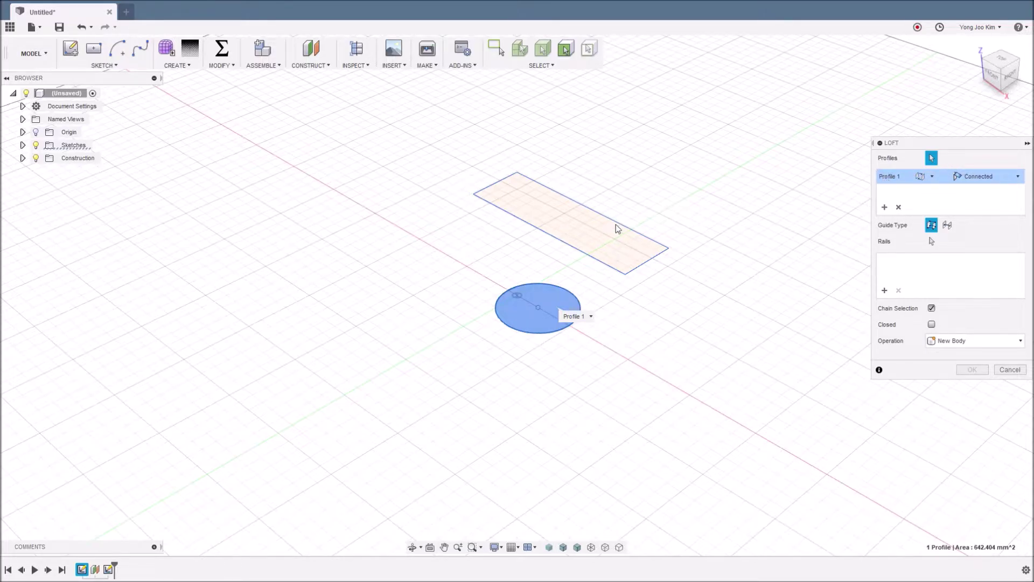
pyautogui.click(608, 239)
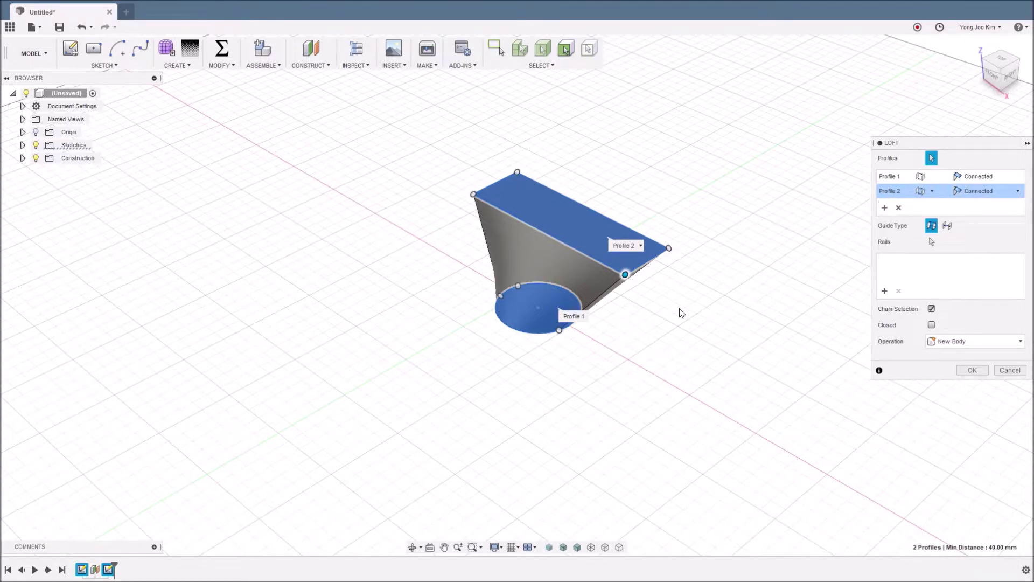
# - Examine the loft preview between the circle and the rectangle from the front, the right side and above
pyautogui.keyDown('shift'); pyautogui.moveTo(674, 317); pyautogui.dragTo(646, 276, button='middle'); pyautogui.keyUp('shift')
pyautogui.keyDown('shift'); pyautogui.moveTo(614, 327); pyautogui.dragTo(647, 279, button='middle'); pyautogui.keyUp('shift')
pyautogui.keyDown('shift'); pyautogui.moveTo(658, 326); pyautogui.dragTo(641, 293, button='middle'); pyautogui.keyUp('shift')
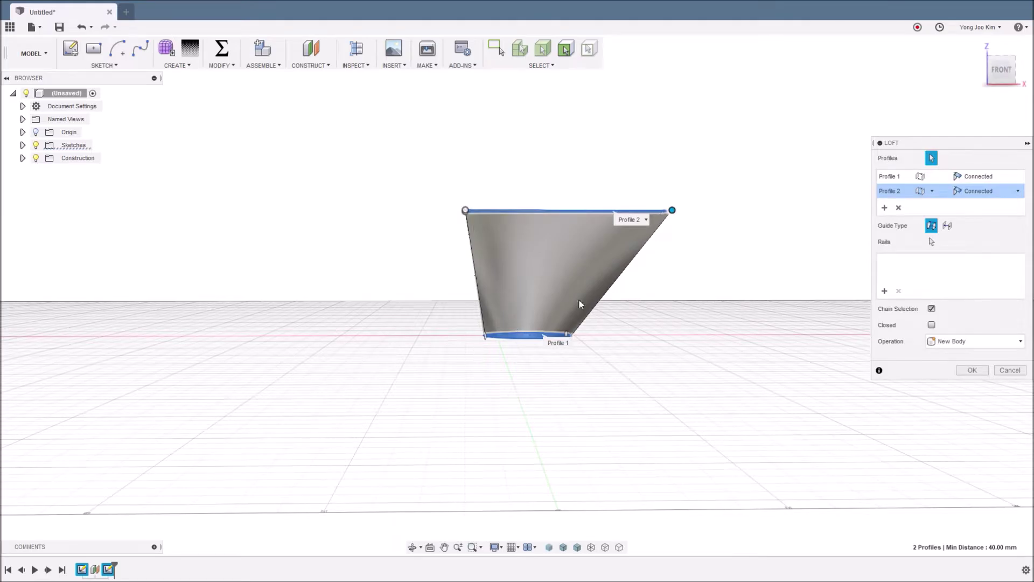
pyautogui.keyDown('shift'); pyautogui.moveTo(683, 323); pyautogui.dragTo(607, 320, button='middle'); pyautogui.keyUp('shift')
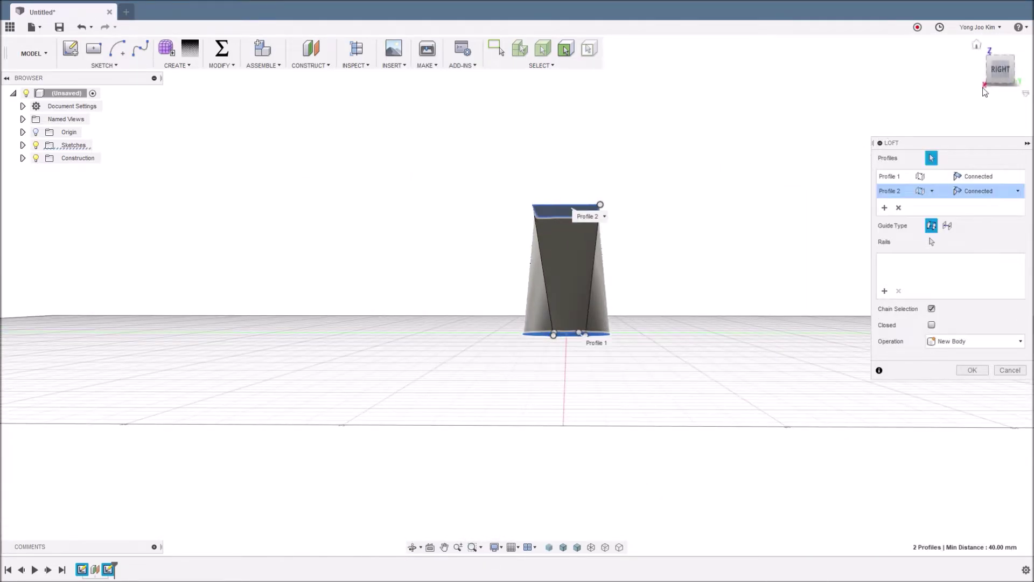
pyautogui.click(999, 78)
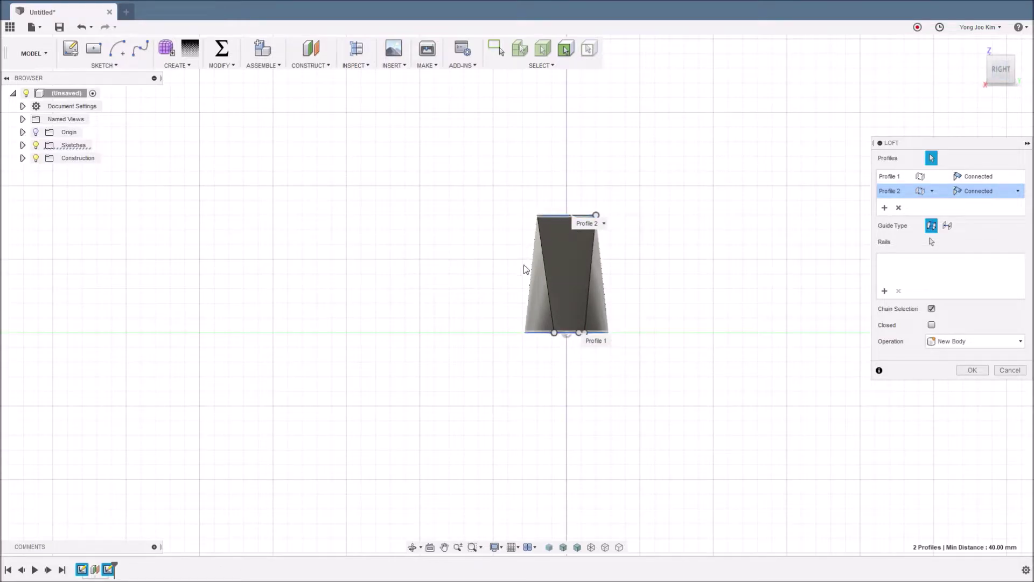
pyautogui.keyDown('shift'); pyautogui.moveTo(667, 291); pyautogui.dragTo(723, 302, button='middle'); pyautogui.keyUp('shift')
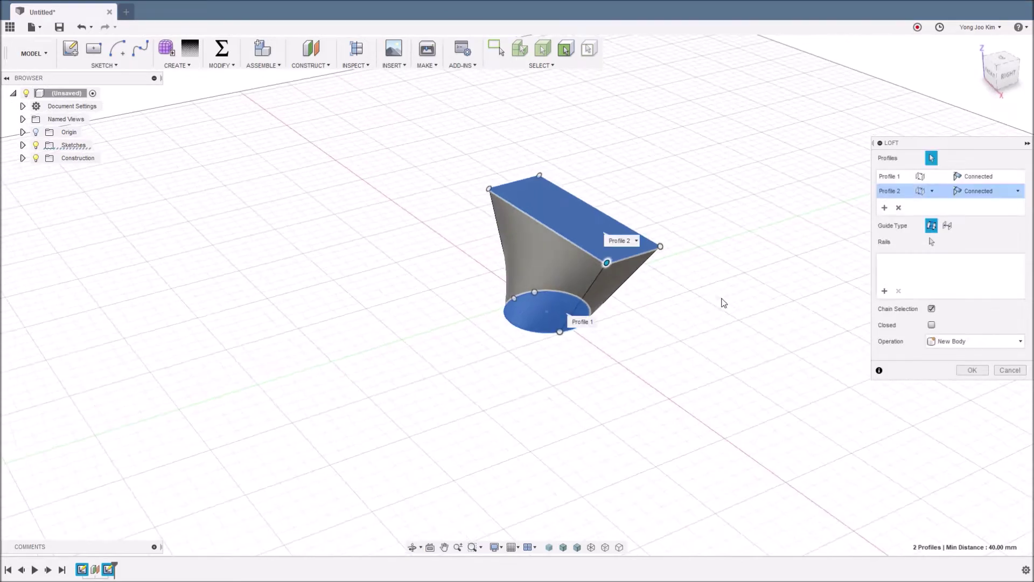
# - Create the loft between the circle and the rectangle as a new body
pyautogui.click(967, 372)
pyautogui.keyDown('shift'); pyautogui.moveTo(959, 369); pyautogui.dragTo(683, 254, button='middle'); pyautogui.keyUp('shift')
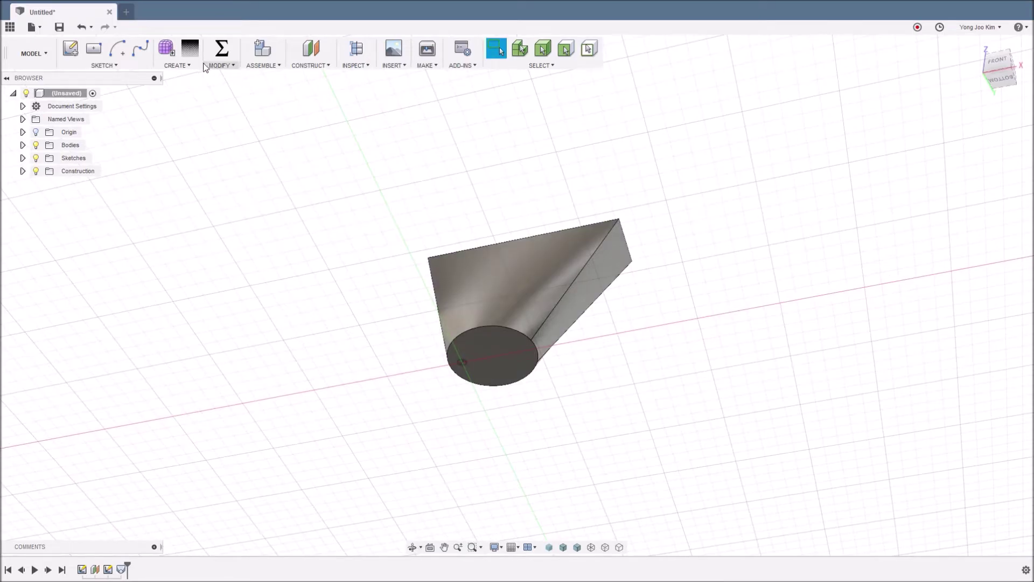
pyautogui.click(184, 63)
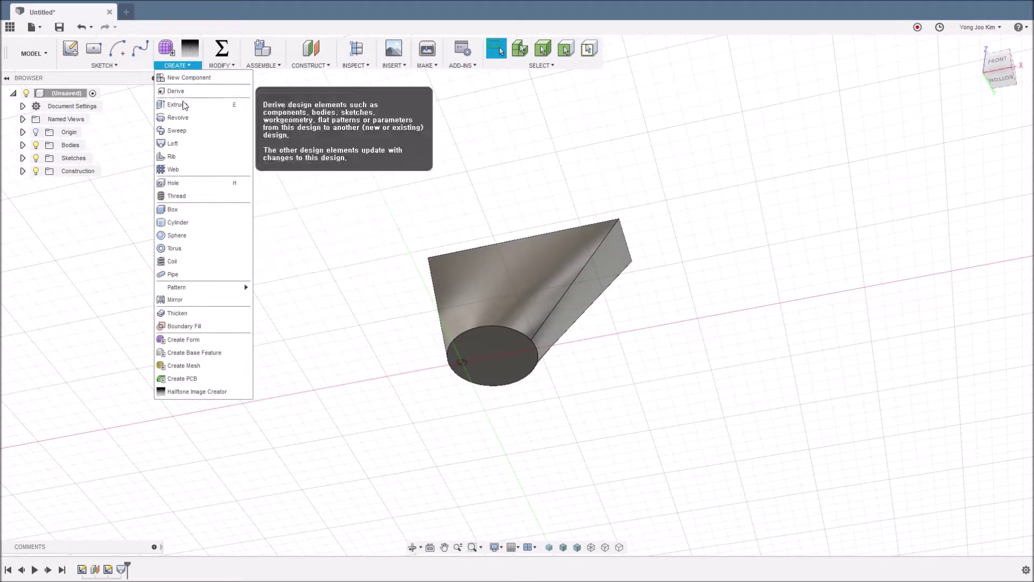
pyautogui.click(512, 211)
pyautogui.keyDown('shift'); pyautogui.moveTo(658, 295); pyautogui.dragTo(626, 366, button='middle'); pyautogui.keyUp('shift')
pyautogui.press('Escape')
pyautogui.moveTo(675, 296); pyautogui.dragTo(673, 344, button='middle')
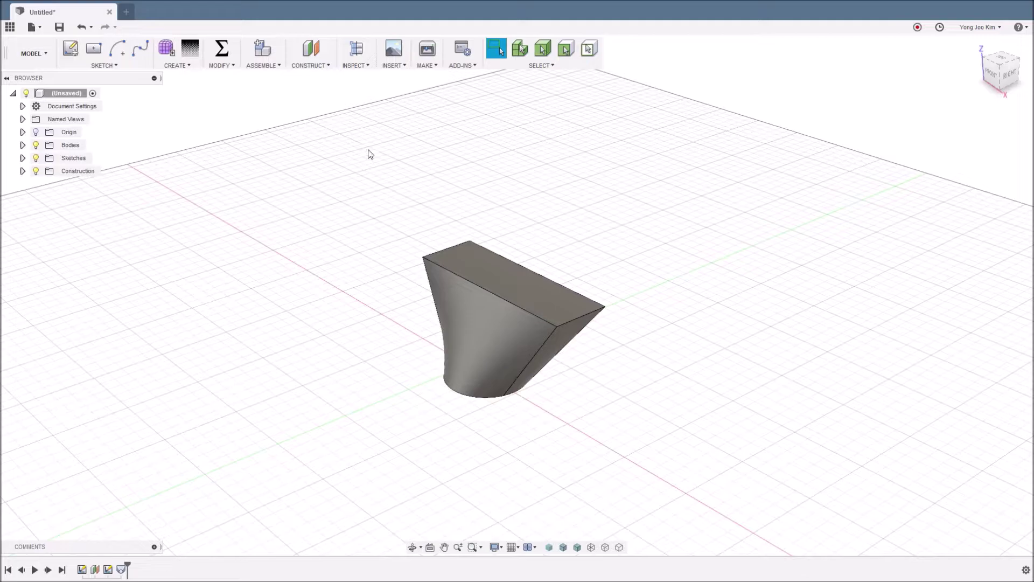
# - Create a construction plane offset 35 mm above the lofted body's rectangular top face
pyautogui.click(318, 66)
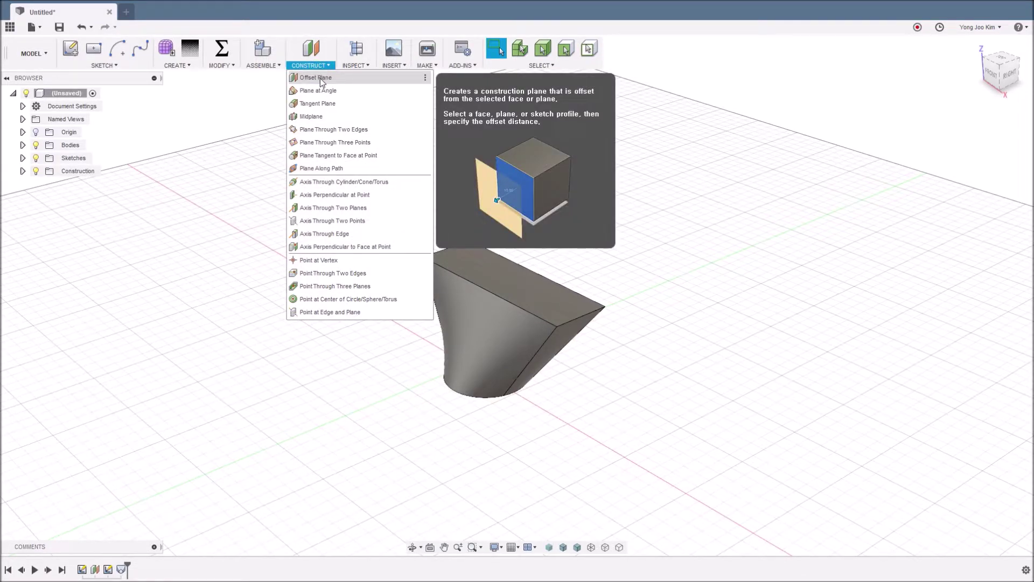
pyautogui.click(320, 79)
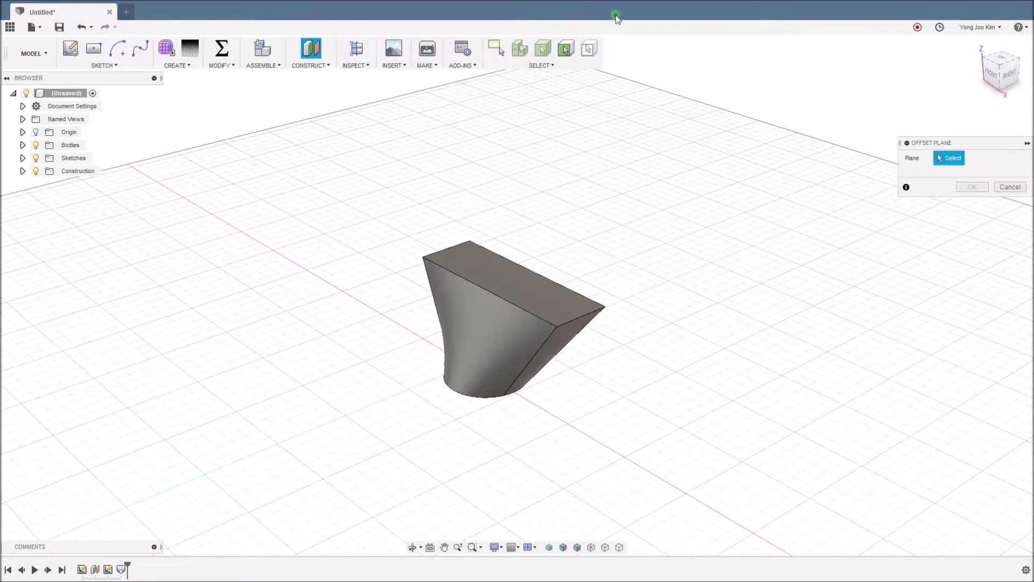
pyautogui.click(505, 282)
pyautogui.moveTo(503, 269); pyautogui.dragTo(517, 173)
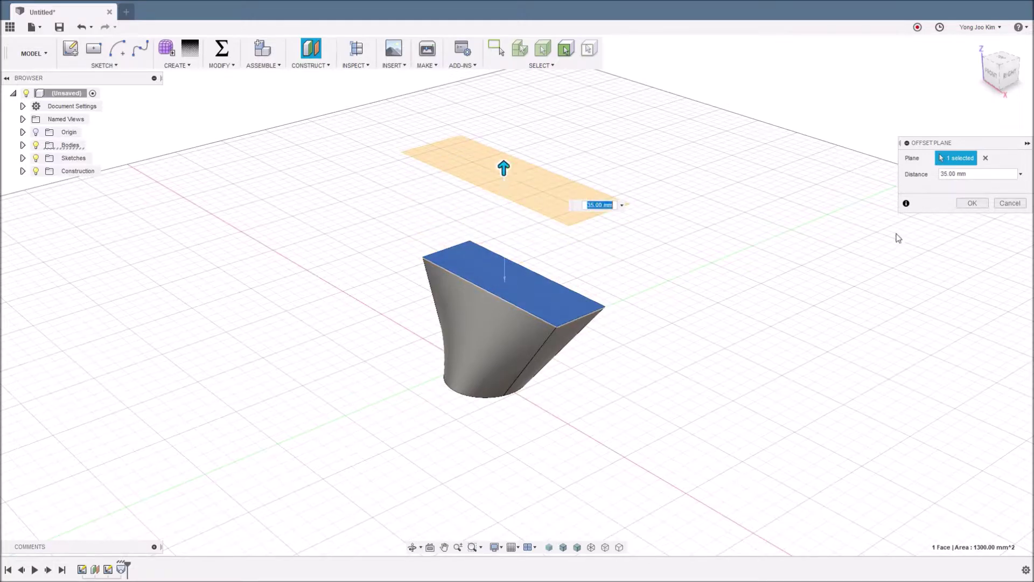
pyautogui.click(971, 204)
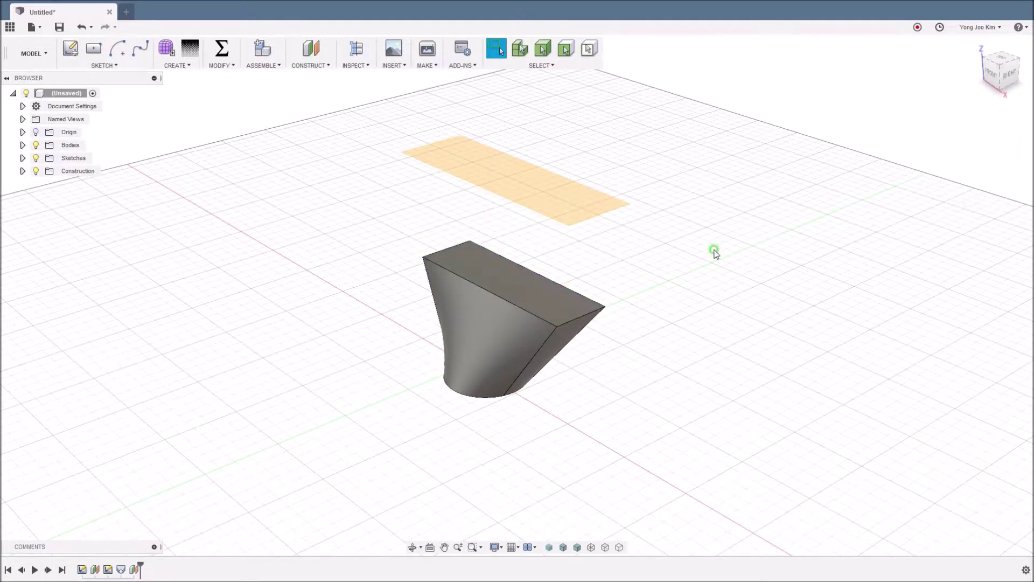
# - Sketch a six-sided circumscribed polygon on the new plane, centred on the X axis and overlapping the rectangle's far end
pyautogui.click(547, 193)
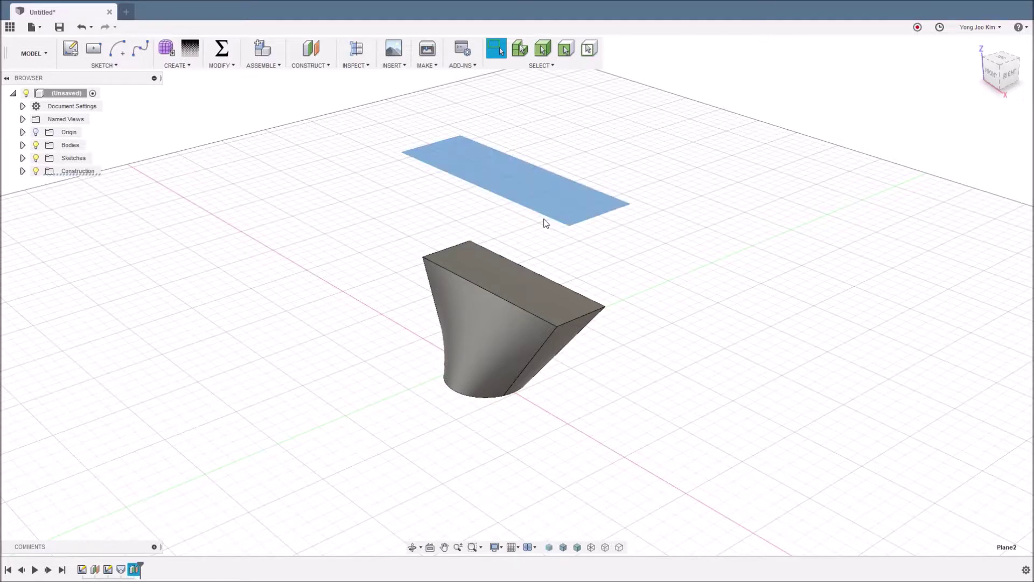
pyautogui.click(70, 49)
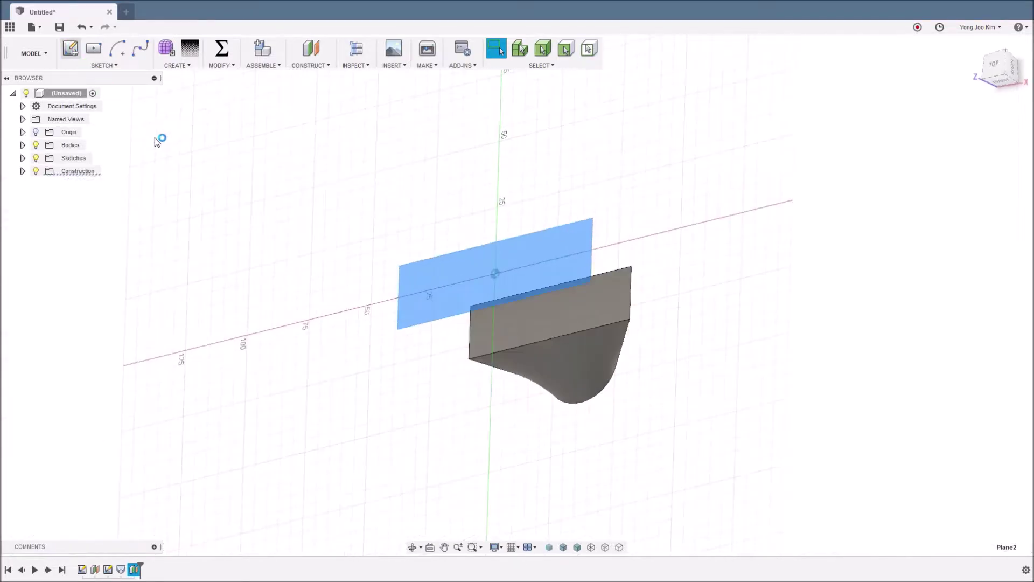
pyautogui.click(104, 65)
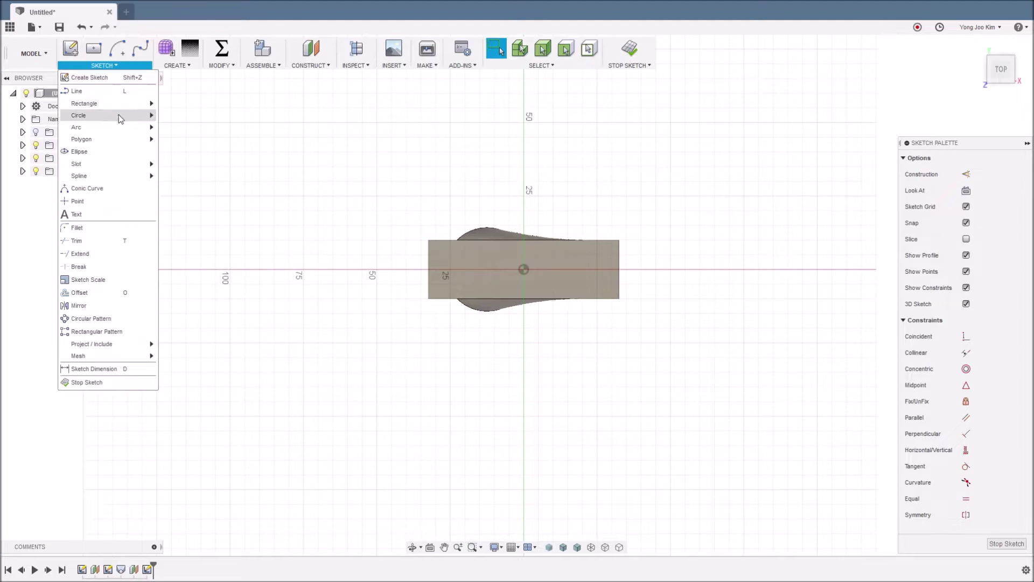
pyautogui.moveTo(134, 143)
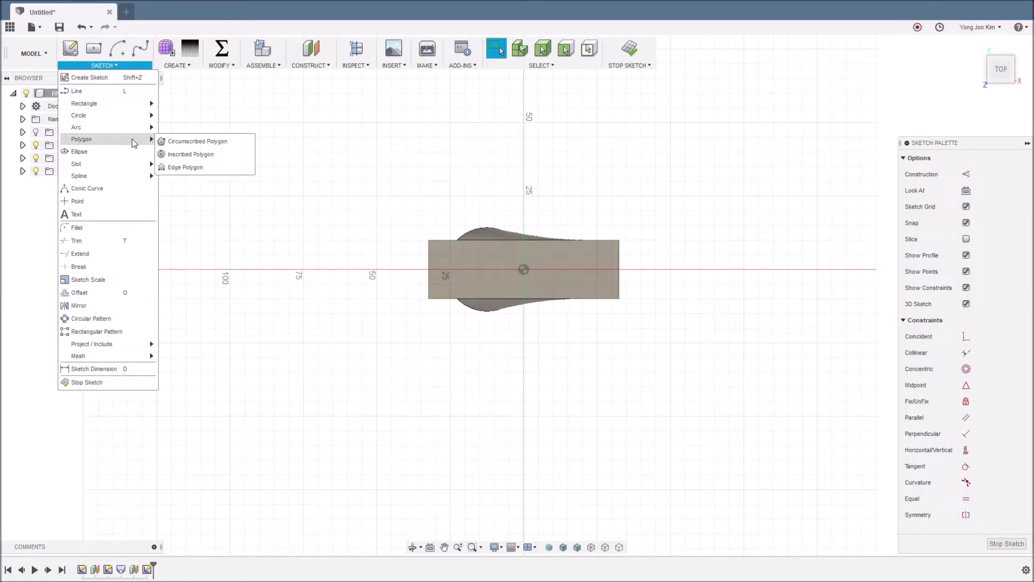
pyautogui.click(182, 141)
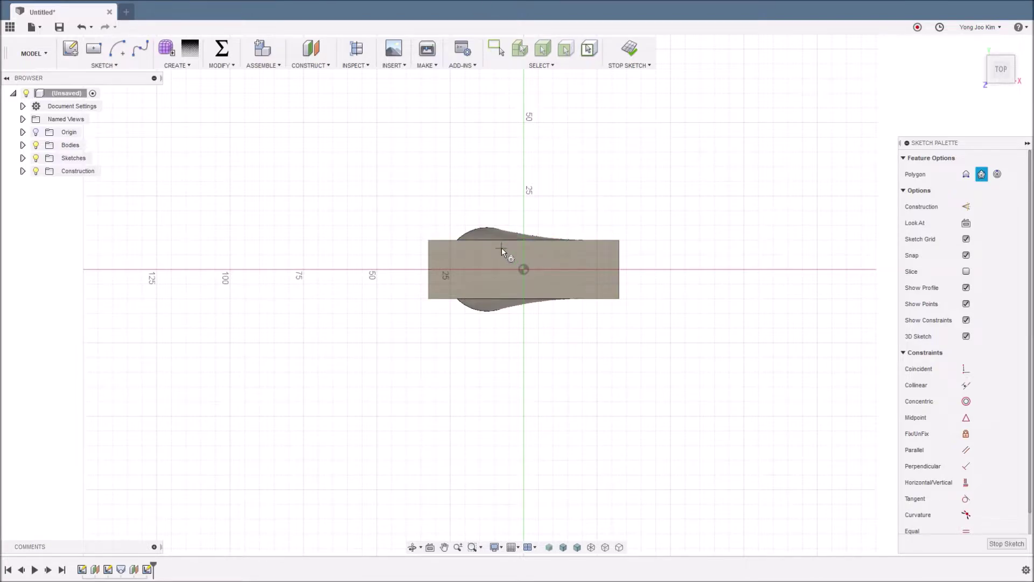
pyautogui.click(407, 269)
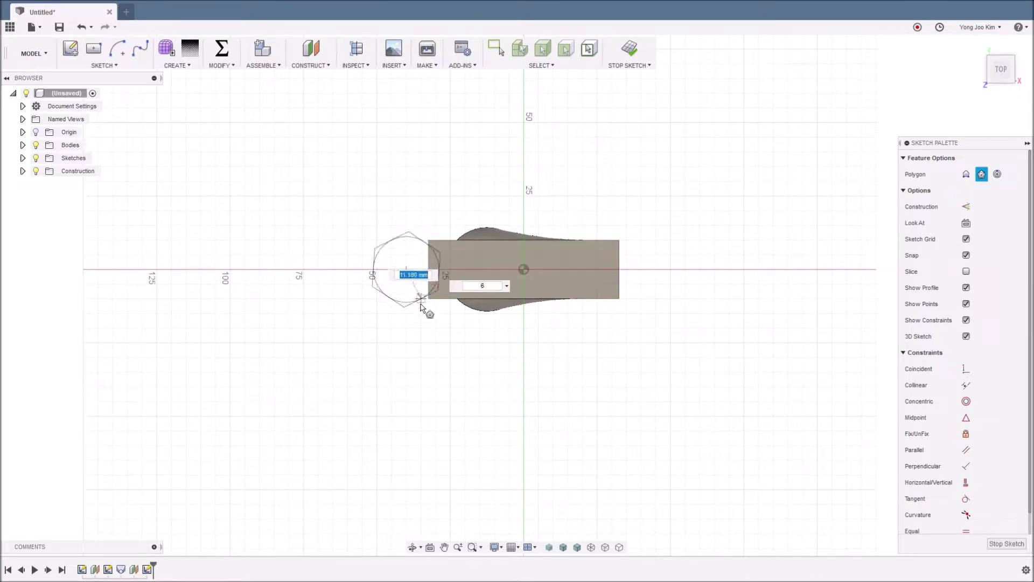
pyautogui.click(426, 315)
pyautogui.press('Escape')
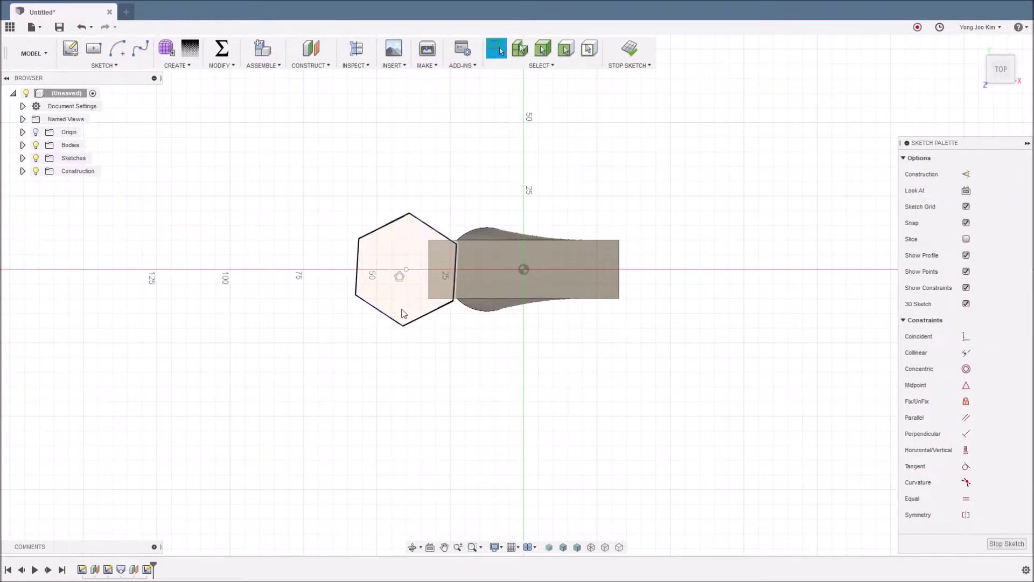
# - Constrain the hexagon's outer side edge to vertical and finish the sketch
pyautogui.click(966, 449)
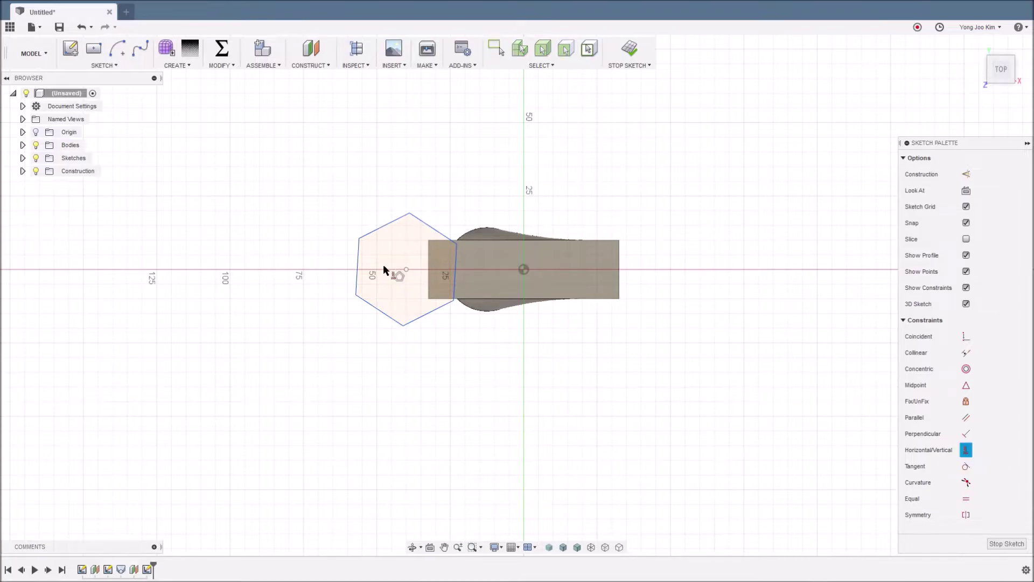
pyautogui.click(358, 272)
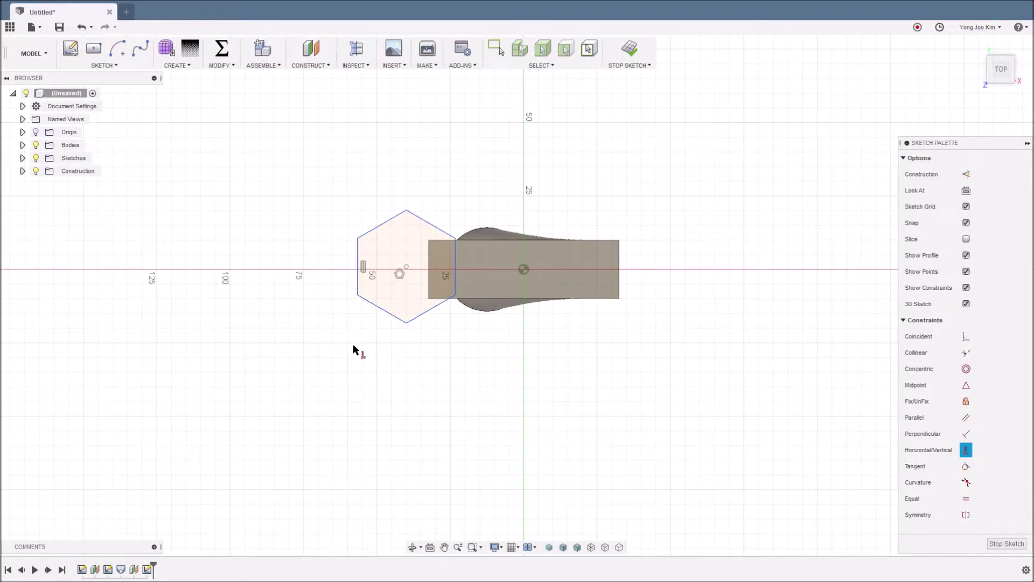
pyautogui.press('Escape')
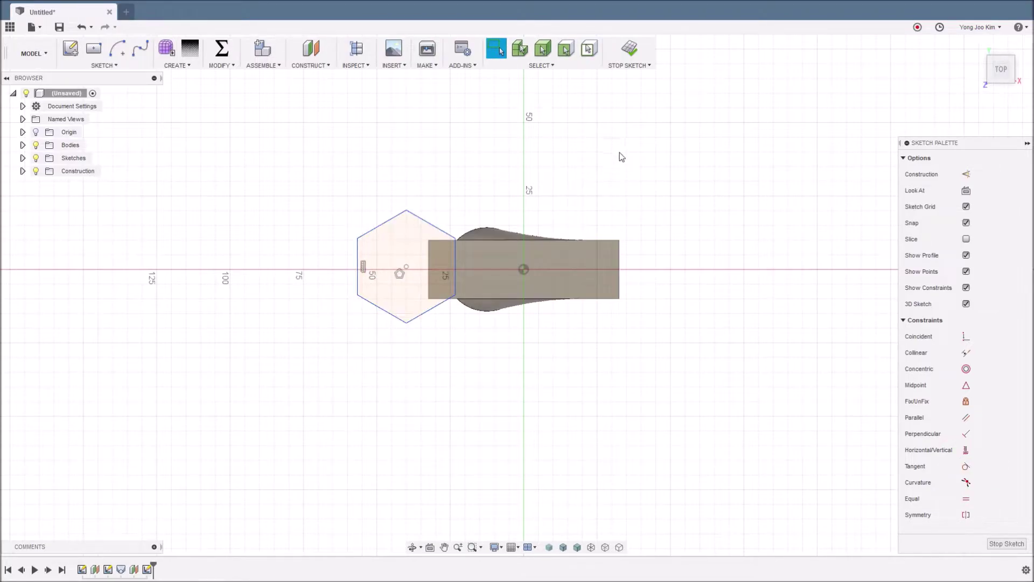
pyautogui.click(631, 52)
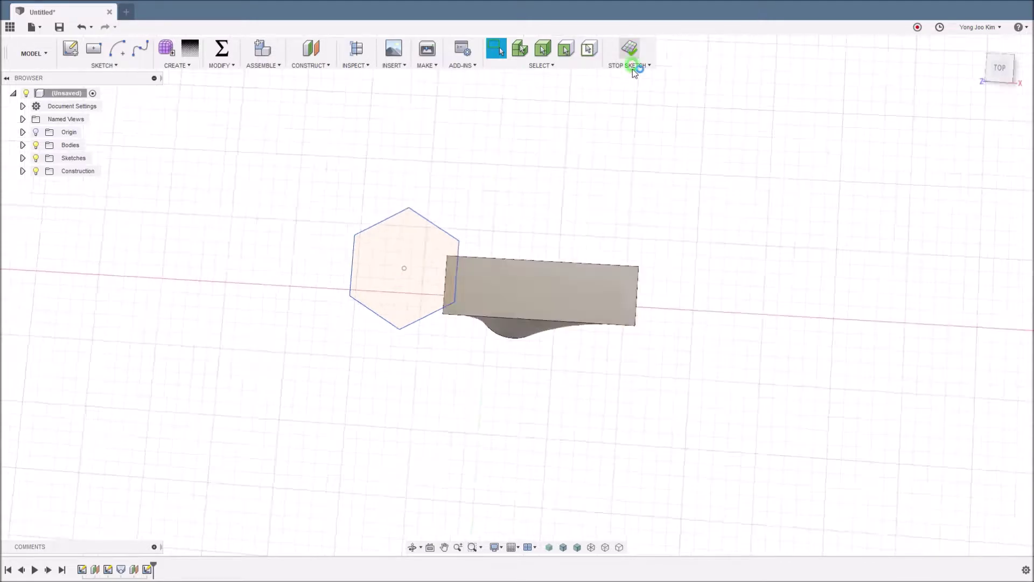
# - Hide Body1 and show Sketch1 and Sketch2 alongside the hexagon sketch
pyautogui.click(22, 145)
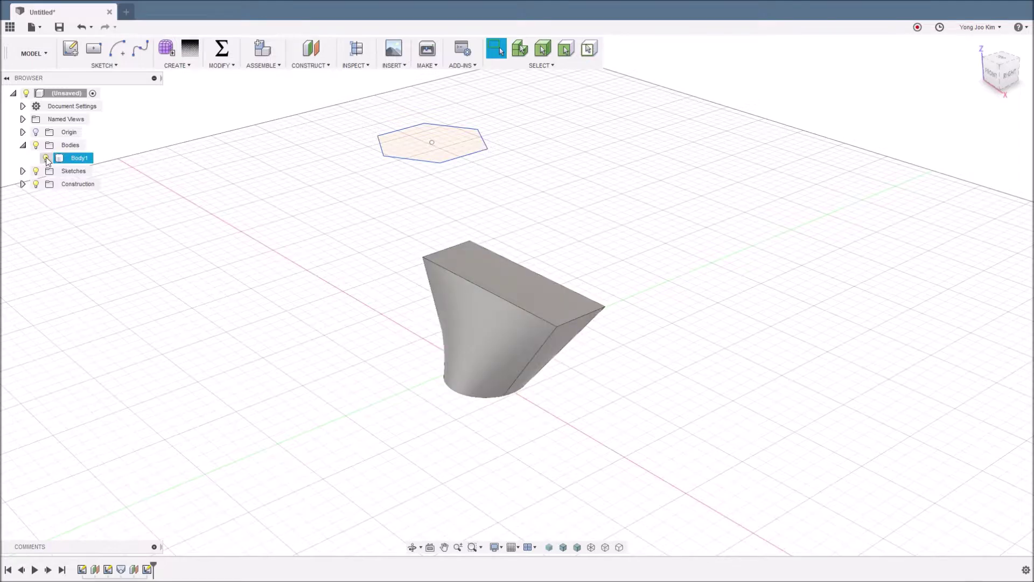
pyautogui.click(45, 157)
pyautogui.click(23, 170)
pyautogui.click(45, 184)
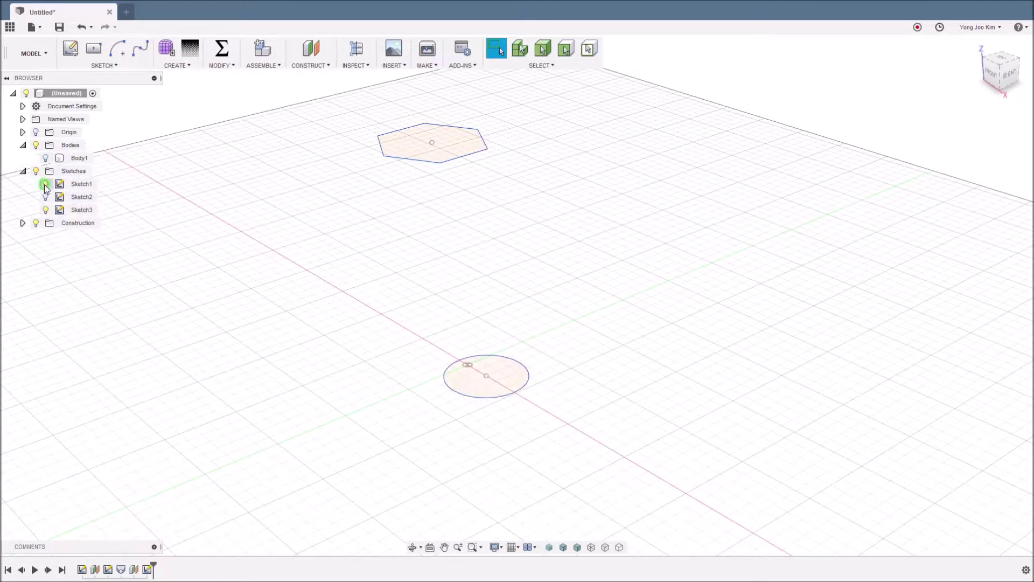
pyautogui.click(45, 196)
pyautogui.moveTo(357, 328); pyautogui.dragTo(383, 344, button='middle')
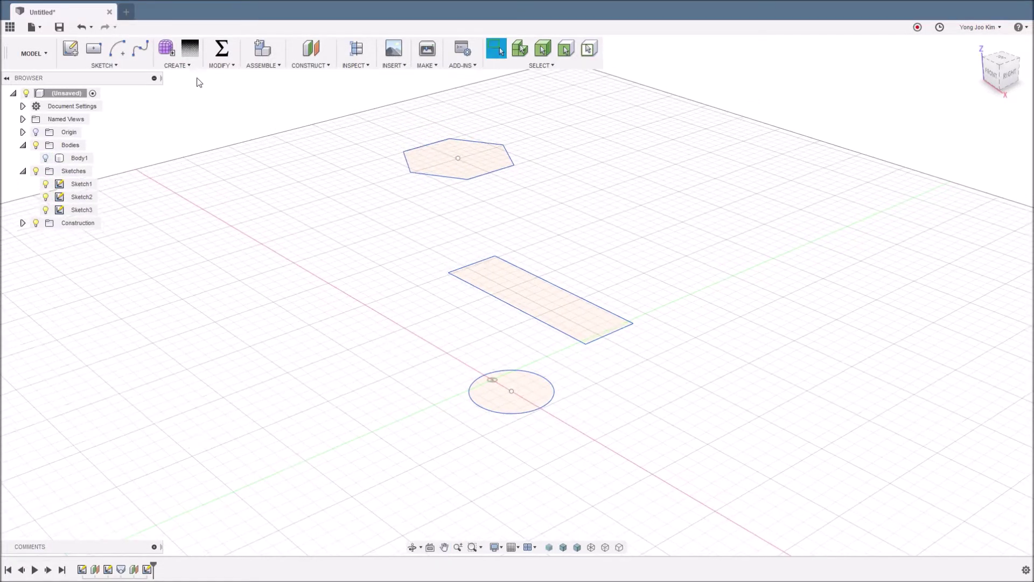
# - Loft a new body through the circle, the rectangle and the hexagon in that order
pyautogui.click(185, 67)
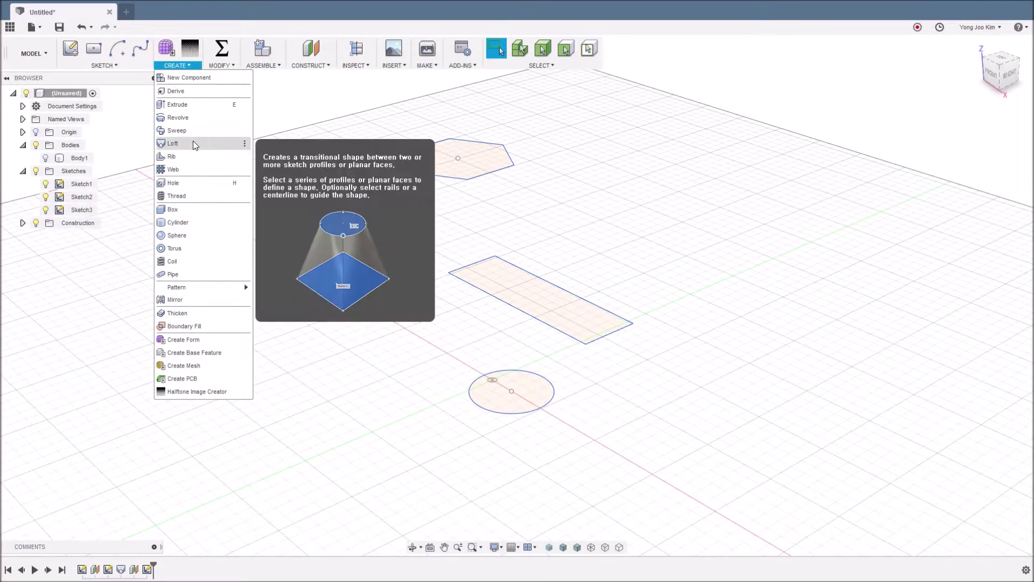
pyautogui.click(192, 142)
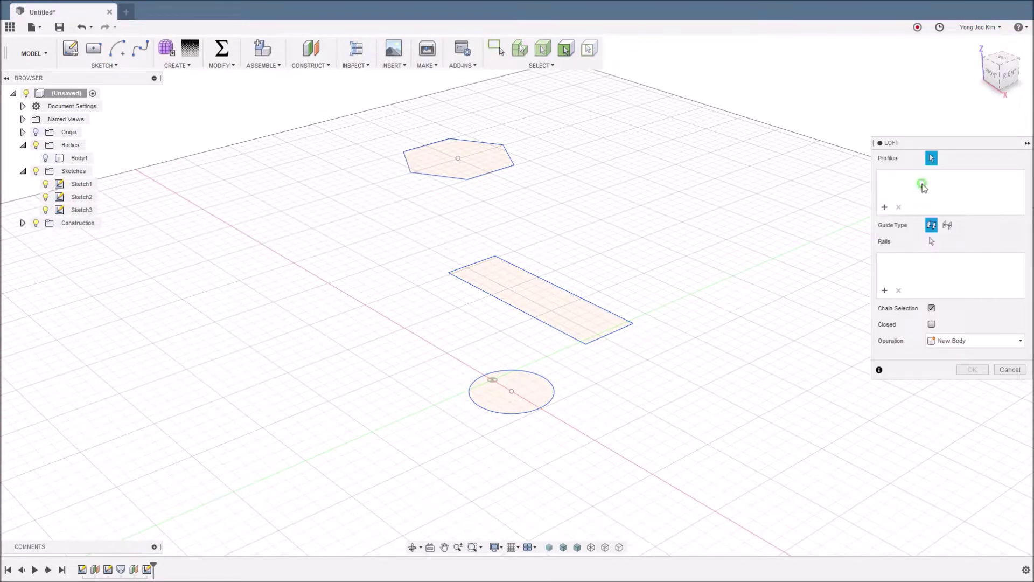
pyautogui.click(528, 398)
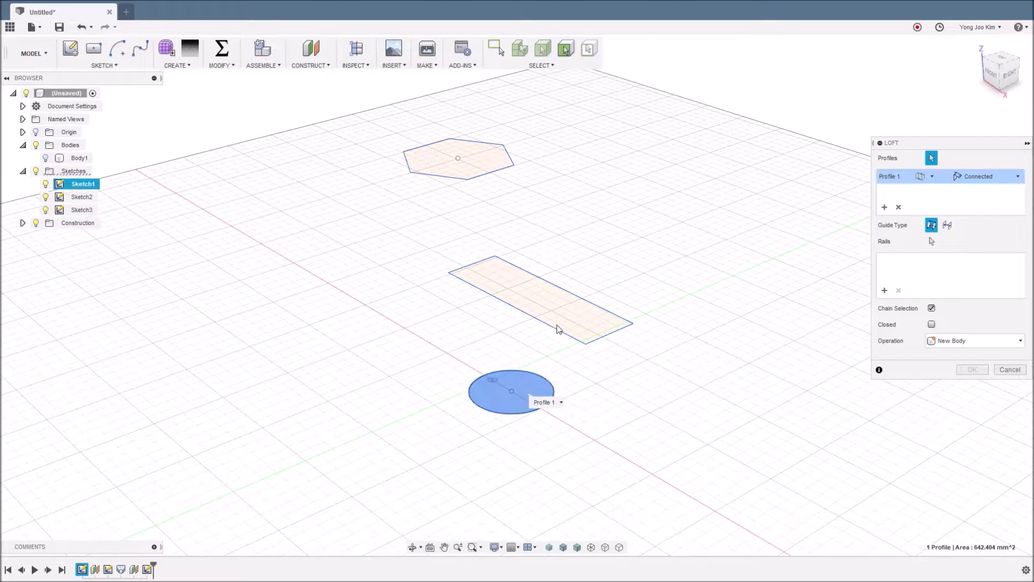
pyautogui.click(560, 314)
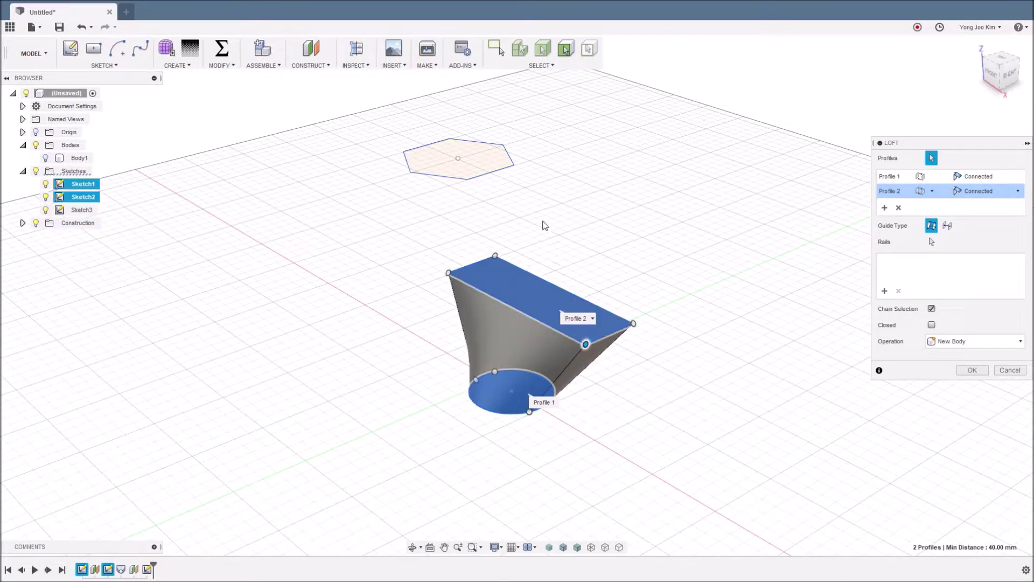
pyautogui.click(491, 158)
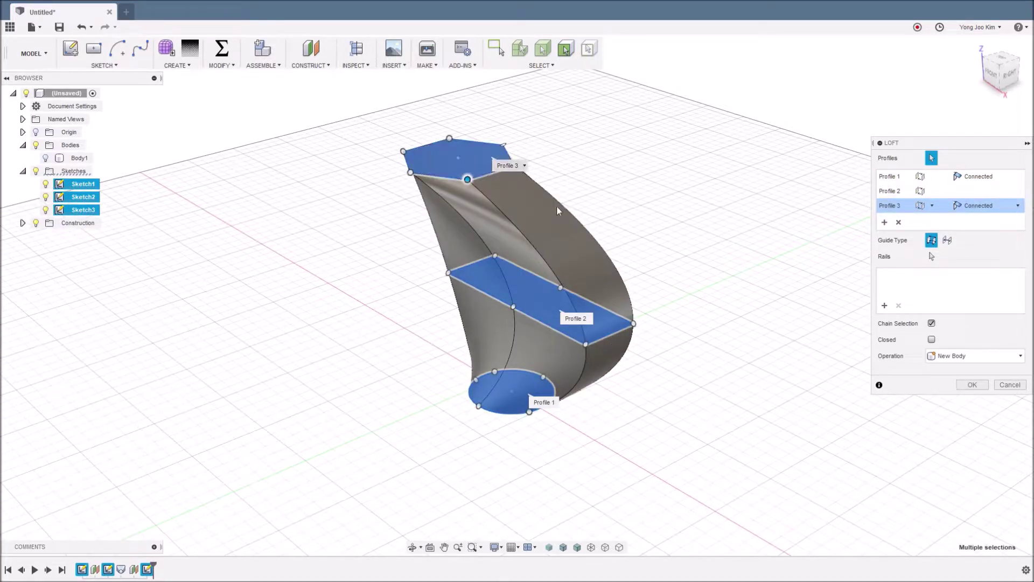
pyautogui.click(969, 384)
# - Examine the three-profile loft's curved side faces and its transition through the middle rectangle from several angles
pyautogui.keyDown('shift'); pyautogui.moveTo(648, 418); pyautogui.dragTo(504, 395, button='middle'); pyautogui.keyUp('shift')
pyautogui.keyDown('shift'); pyautogui.moveTo(692, 416); pyautogui.dragTo(700, 417, button='middle'); pyautogui.keyUp('shift')
pyautogui.press('Escape')
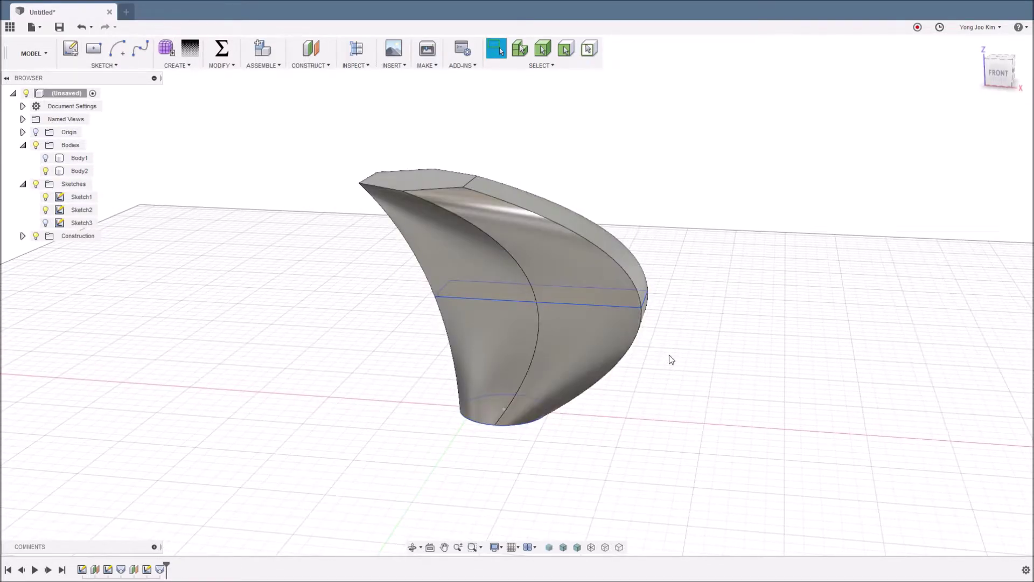
pyautogui.keyDown('shift'); pyautogui.moveTo(683, 356); pyautogui.dragTo(662, 339, button='middle'); pyautogui.keyUp('shift')
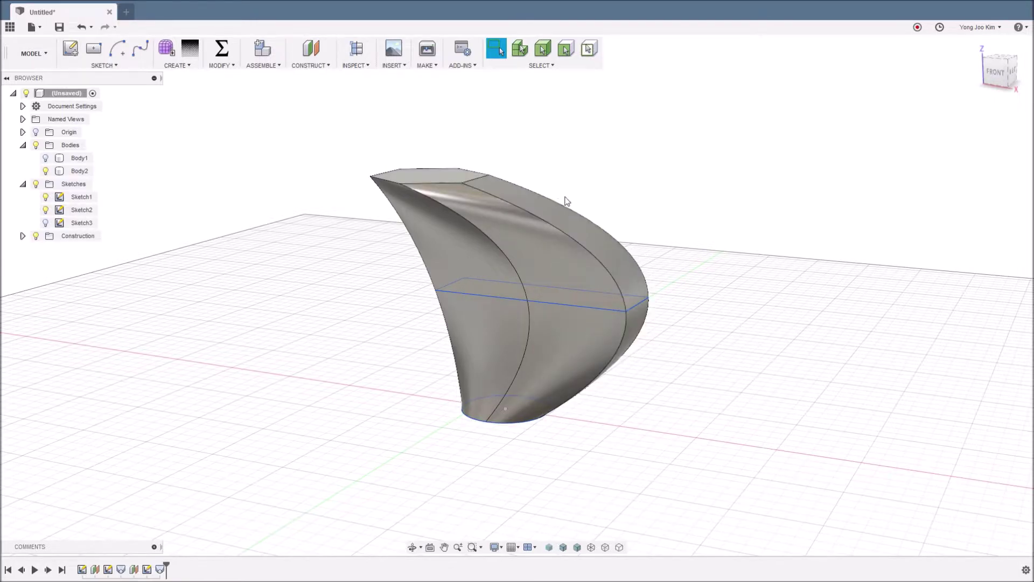
pyautogui.moveTo(708, 360)
pyautogui.keyDown('shift'); pyautogui.mouseDown(button='middle')
pyautogui.moveTo(637, 379)
pyautogui.moveTo(699, 365)
pyautogui.mouseUp(button='middle'); pyautogui.keyUp('shift')
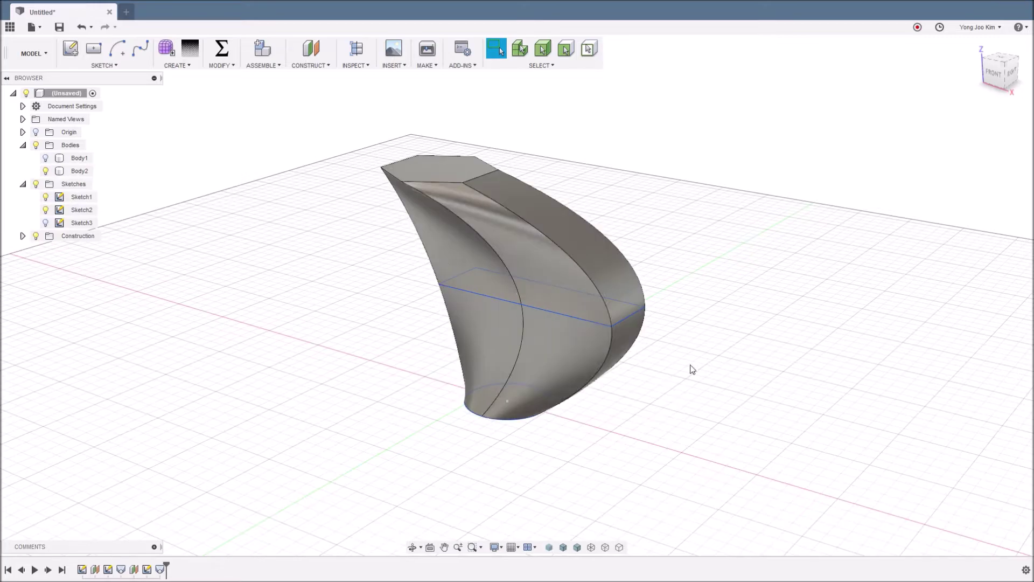
pyautogui.keyDown('shift'); pyautogui.moveTo(692, 361); pyautogui.dragTo(710, 292, button='middle'); pyautogui.keyUp('shift')
pyautogui.click(470, 242)
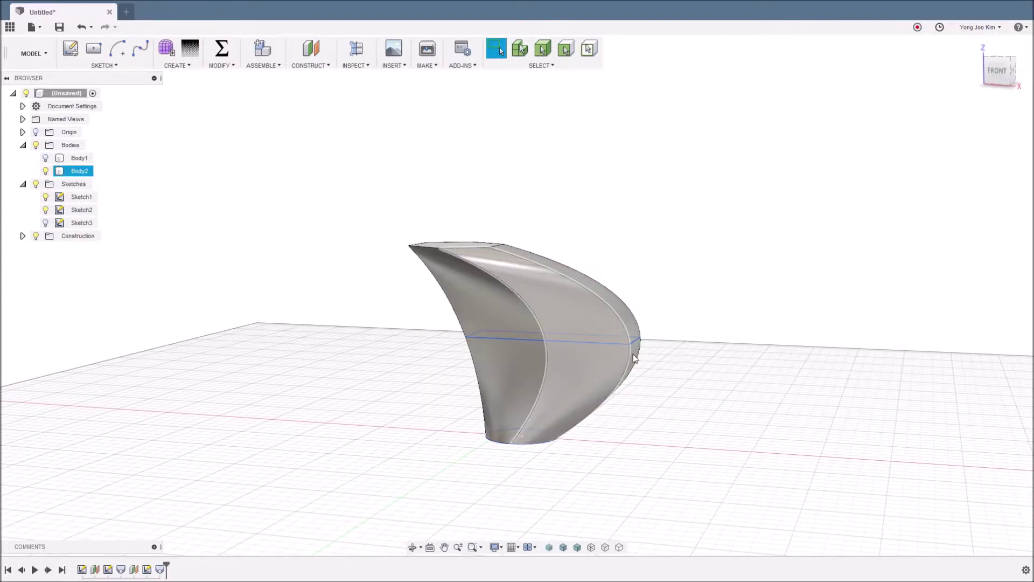
pyautogui.click(690, 340)
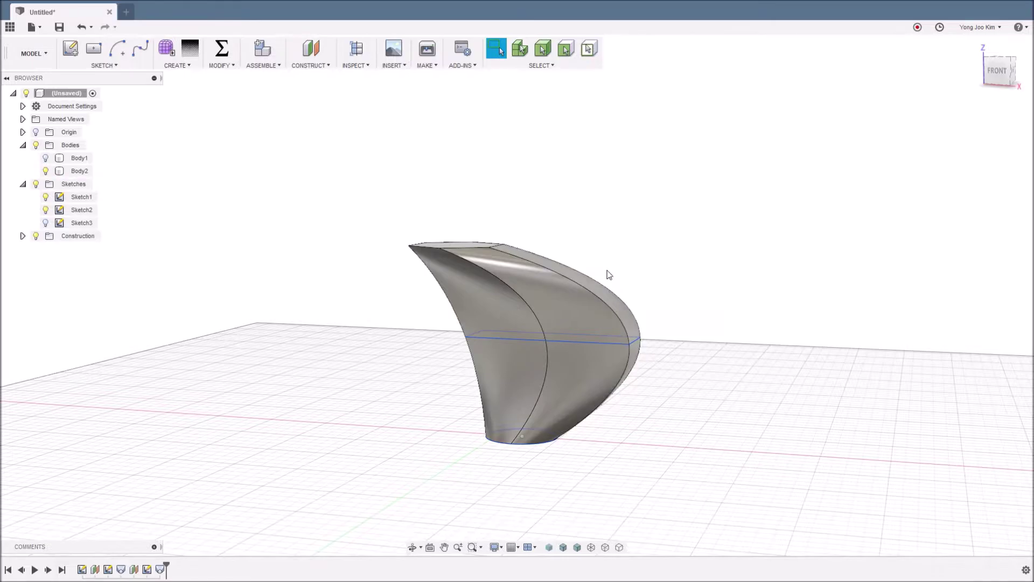
pyautogui.keyDown('shift'); pyautogui.moveTo(693, 317); pyautogui.dragTo(649, 315, button='middle'); pyautogui.keyUp('shift')
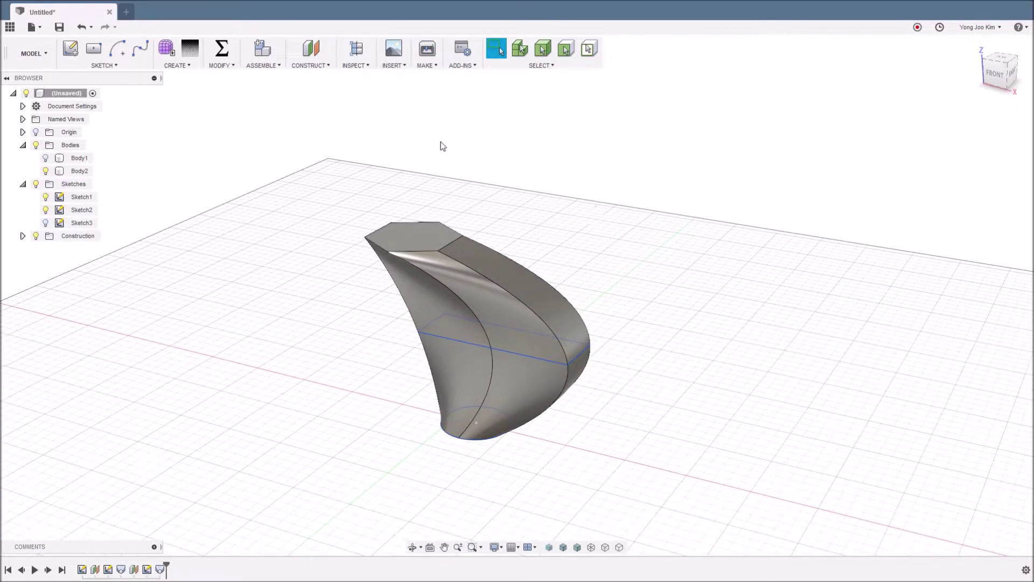
# - Create a construction plane at -75 degrees through the rectangle's outer short edge
pyautogui.click(319, 67)
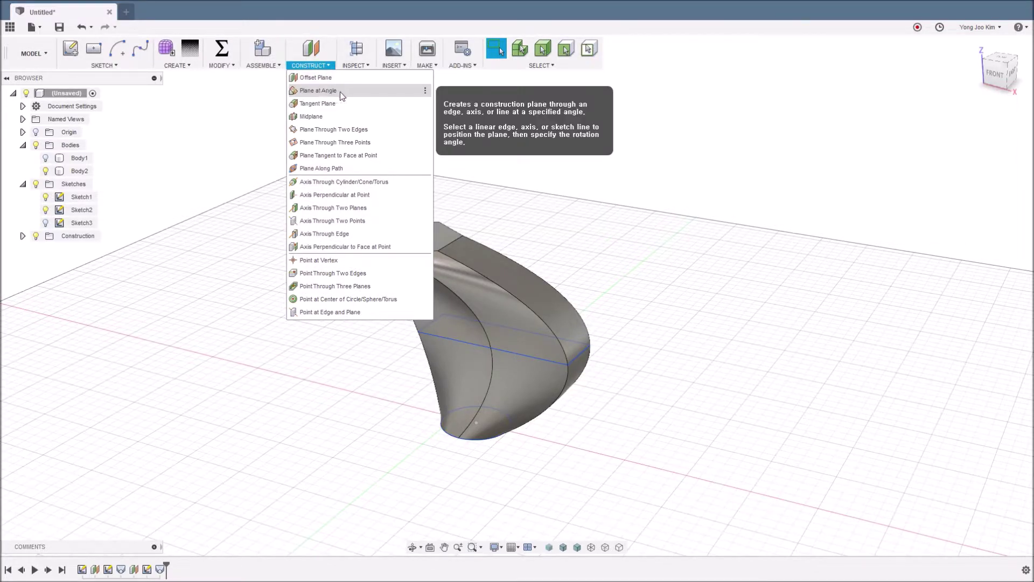
pyautogui.click(324, 90)
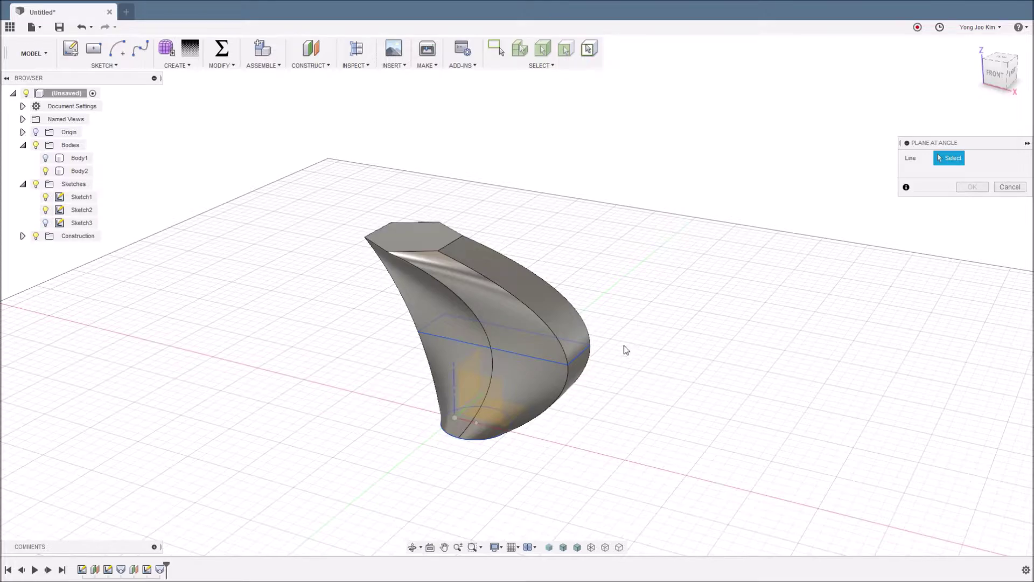
pyautogui.click(581, 353)
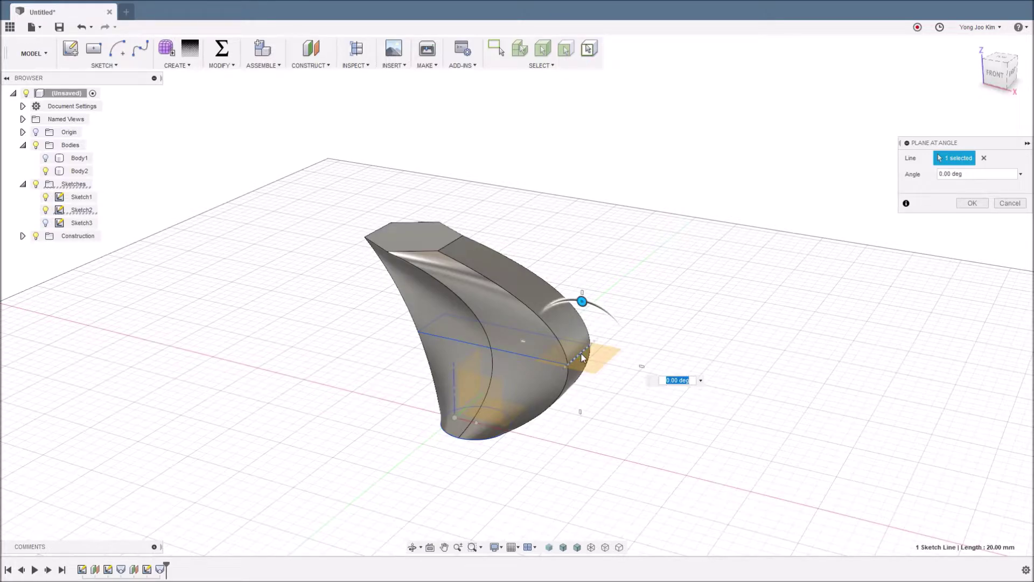
pyautogui.keyDown('shift'); pyautogui.moveTo(637, 333); pyautogui.dragTo(678, 311, button='middle'); pyautogui.keyUp('shift')
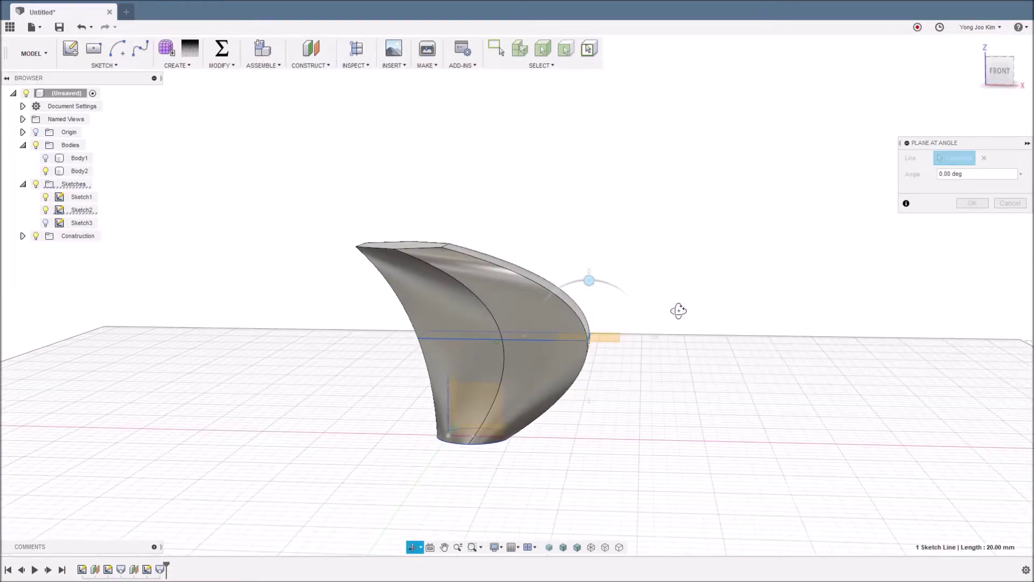
pyautogui.moveTo(589, 280); pyautogui.dragTo(634, 326)
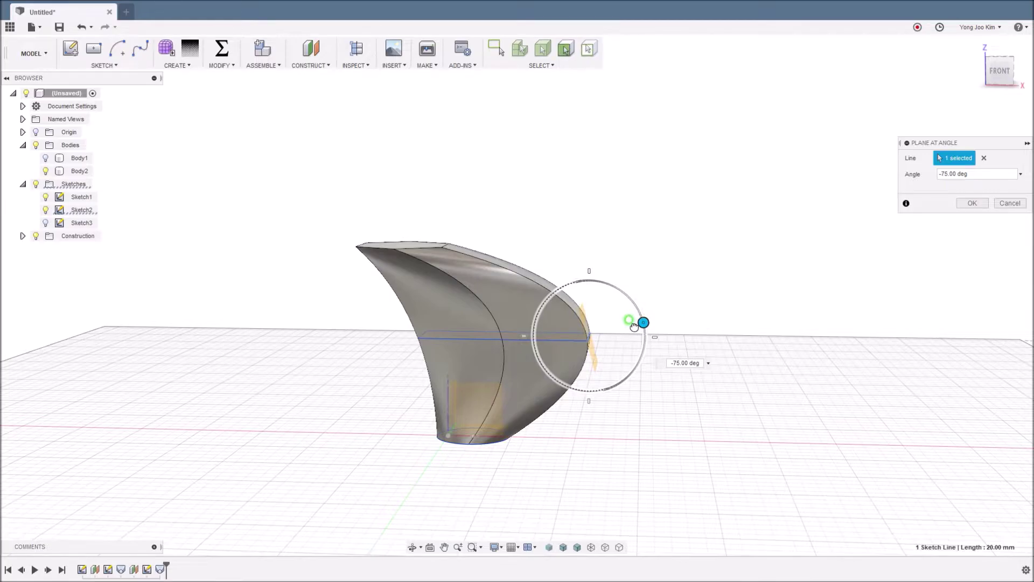
pyautogui.click(969, 203)
pyautogui.keyDown('shift'); pyautogui.moveTo(720, 289); pyautogui.dragTo(644, 305, button='middle'); pyautogui.keyUp('shift')
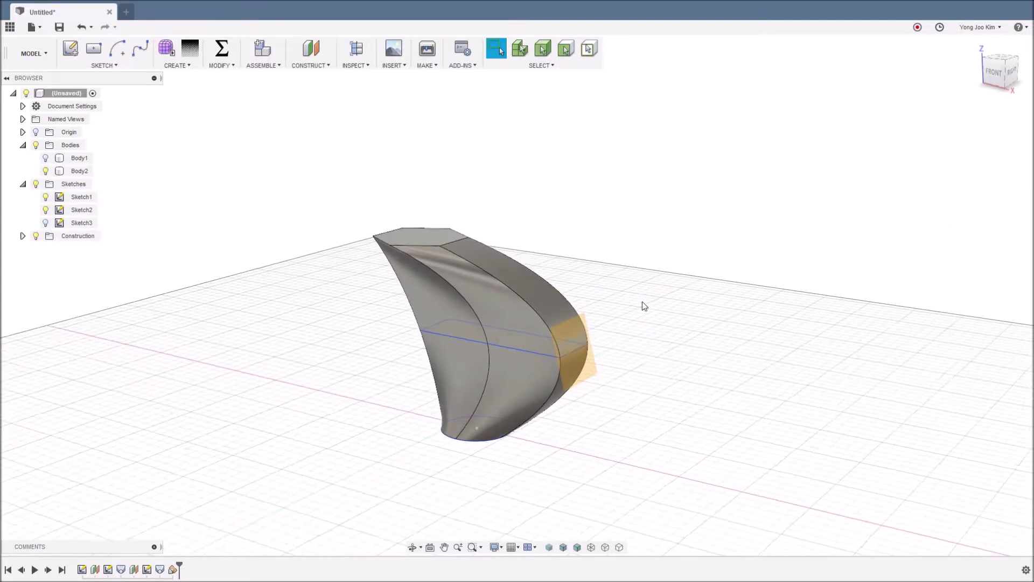
# - Sketch a horizontal ellipse about 50 by 30 mm on the angled plane, centred on the vertical axis above the loft, and finish the sketch
pyautogui.click(584, 367)
pyautogui.click(76, 56)
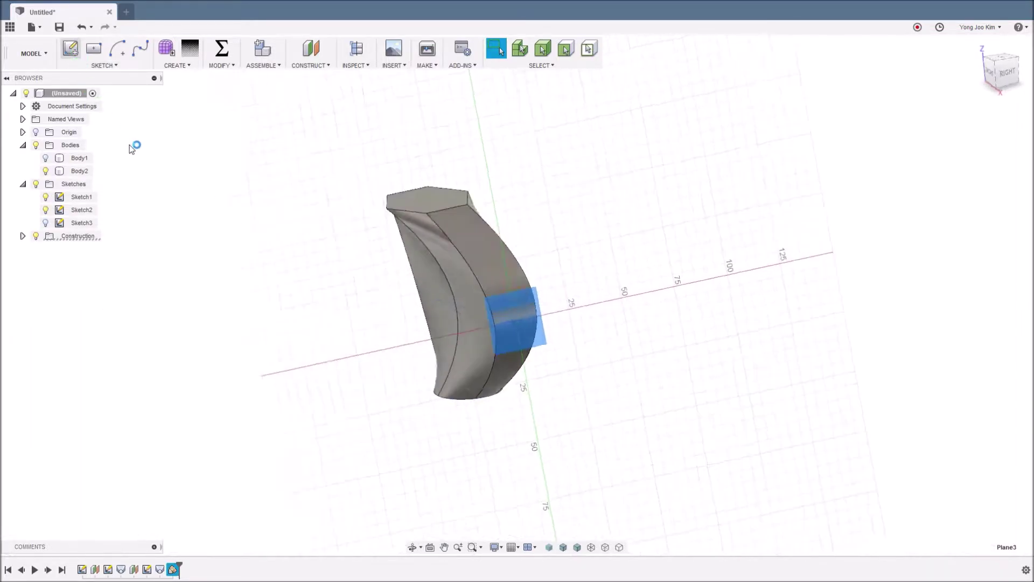
pyautogui.moveTo(381, 200); pyautogui.dragTo(376, 293, button='middle')
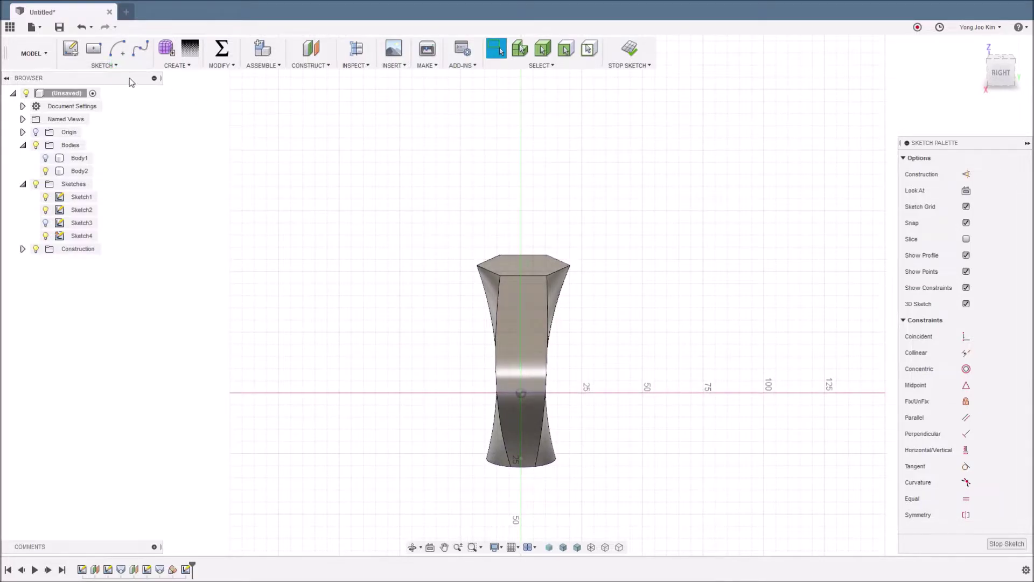
pyautogui.click(118, 67)
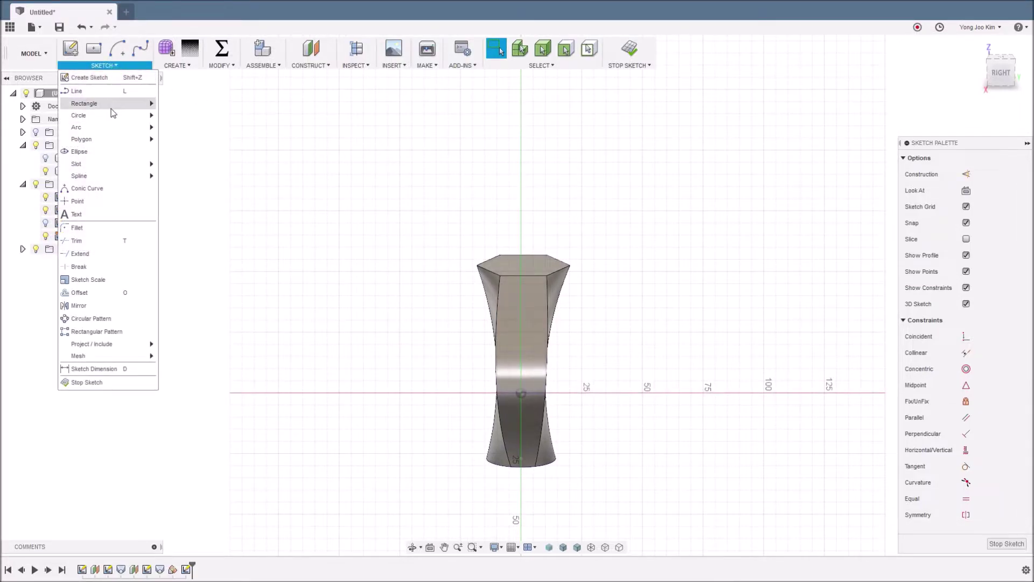
pyautogui.click(111, 153)
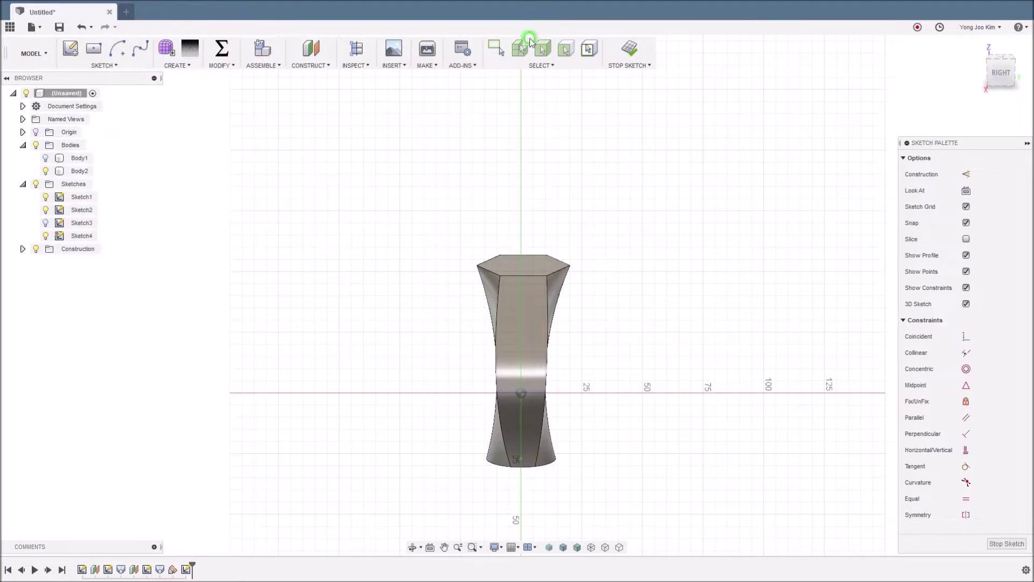
pyautogui.click(520, 114)
pyautogui.click(581, 114)
pyautogui.click(526, 151)
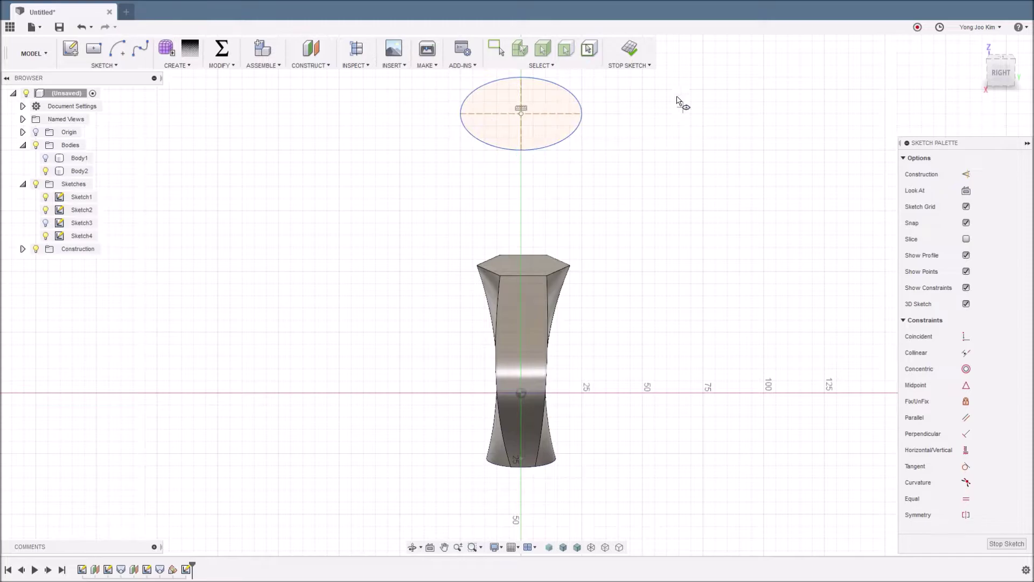
pyautogui.click(630, 50)
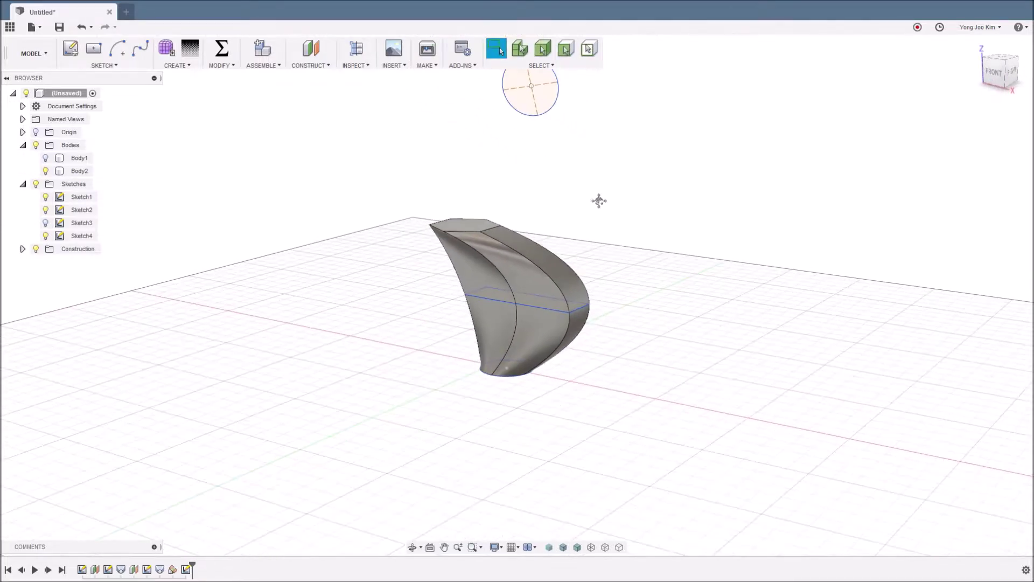
# - Hide Body2 and show the hexagon sketch alongside the circle, rectangle and ellipse sketches
pyautogui.keyDown('shift'); pyautogui.moveTo(596, 245); pyautogui.dragTo(482, 222, button='middle'); pyautogui.keyUp('shift')
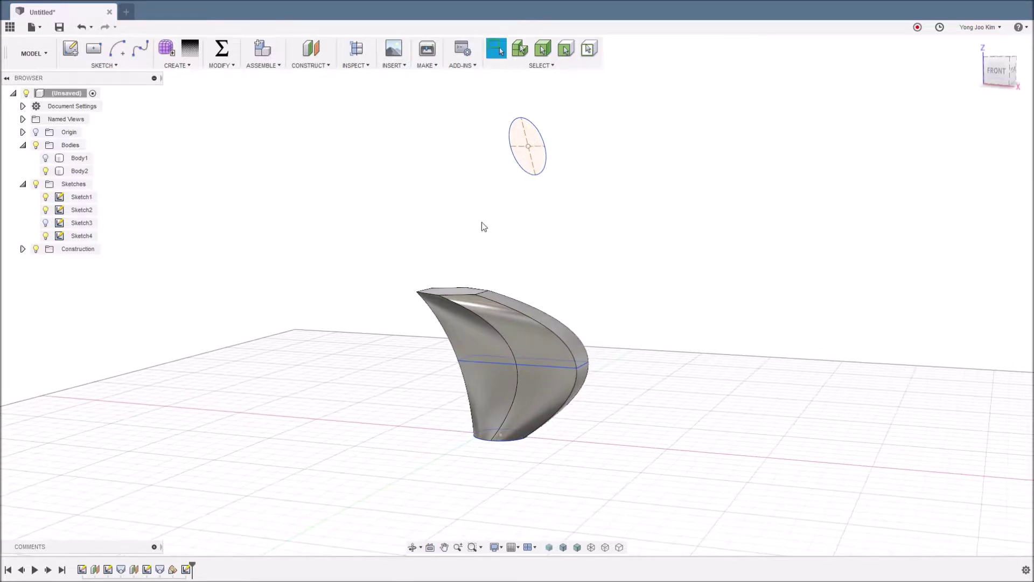
pyautogui.click(46, 171)
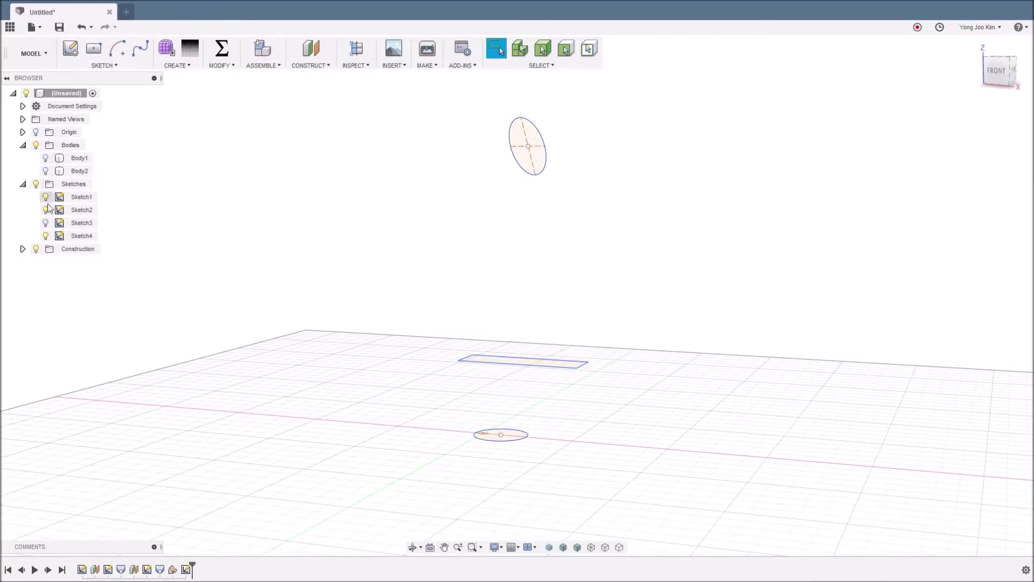
pyautogui.click(50, 223)
pyautogui.click(45, 223)
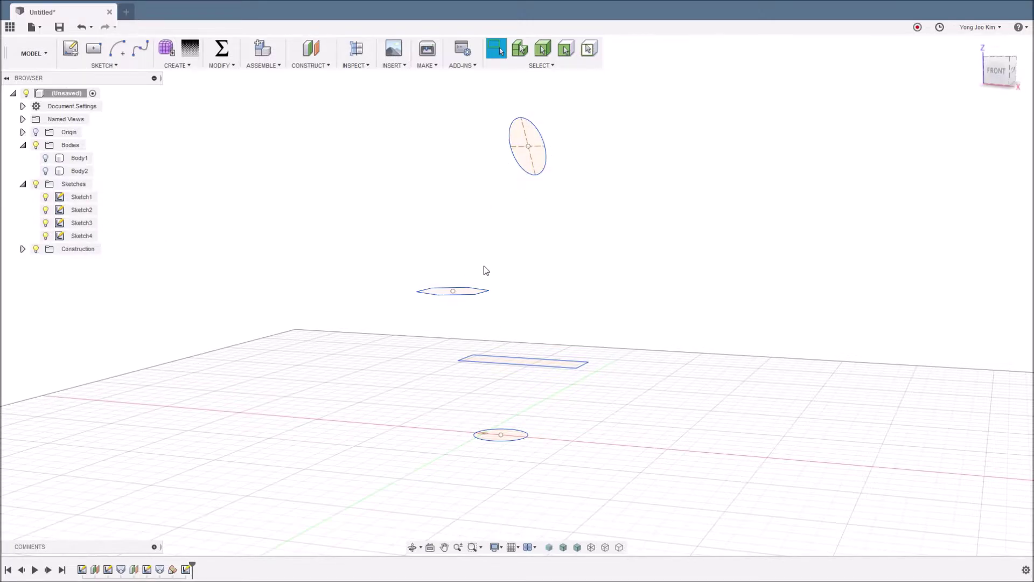
# - Loft a new body through the circle, rectangle, hexagon and ellipse in that order
pyautogui.click(177, 65)
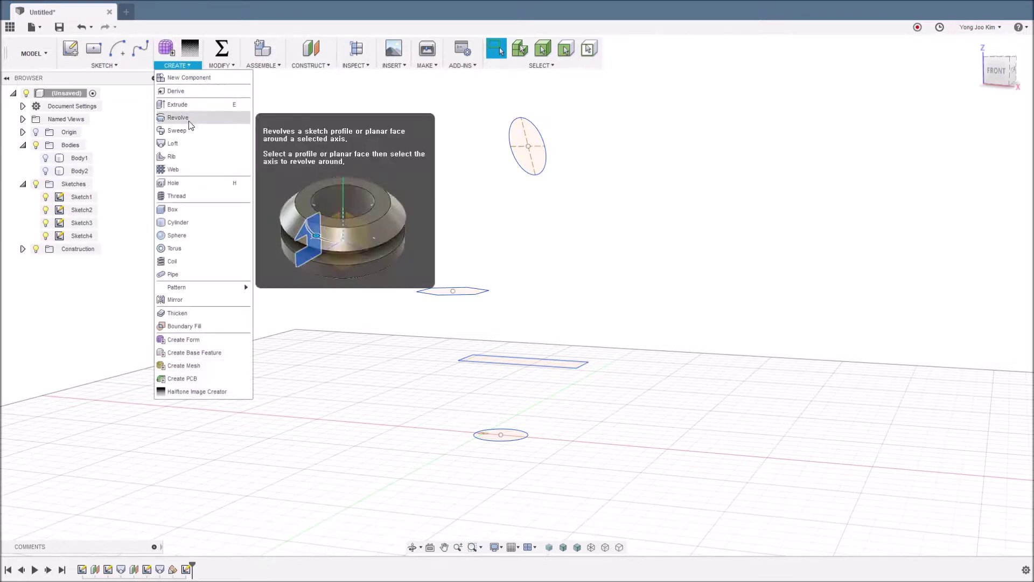
pyautogui.click(178, 143)
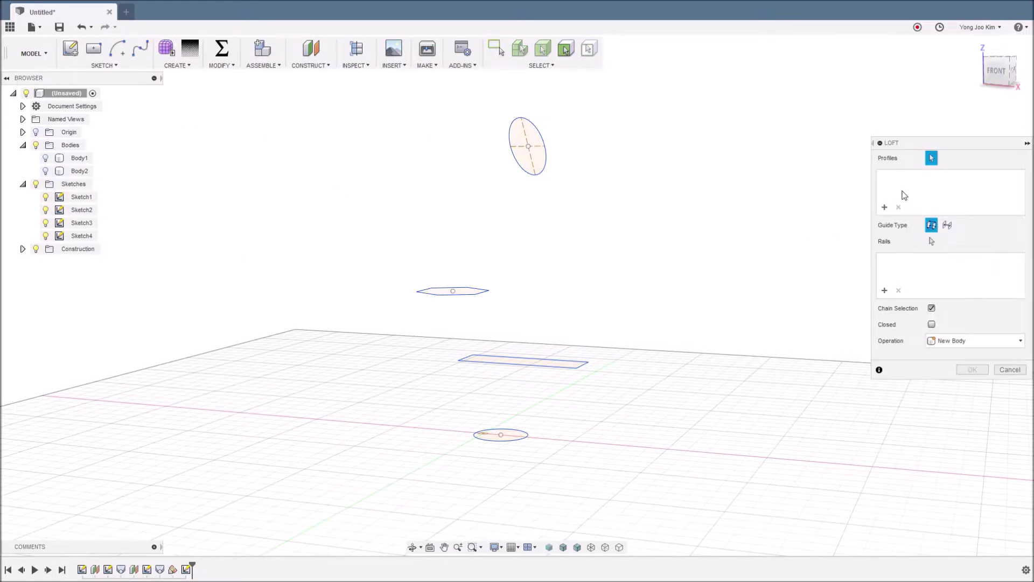
pyautogui.keyDown('shift'); pyautogui.moveTo(654, 401); pyautogui.dragTo(655, 408, button='middle'); pyautogui.keyUp('shift')
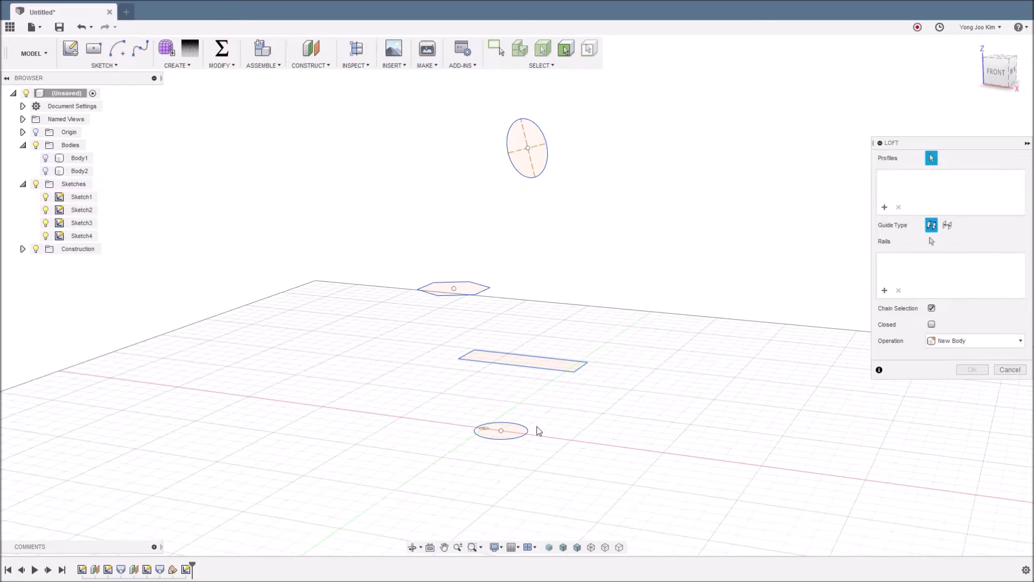
pyautogui.click(514, 431)
pyautogui.click(558, 367)
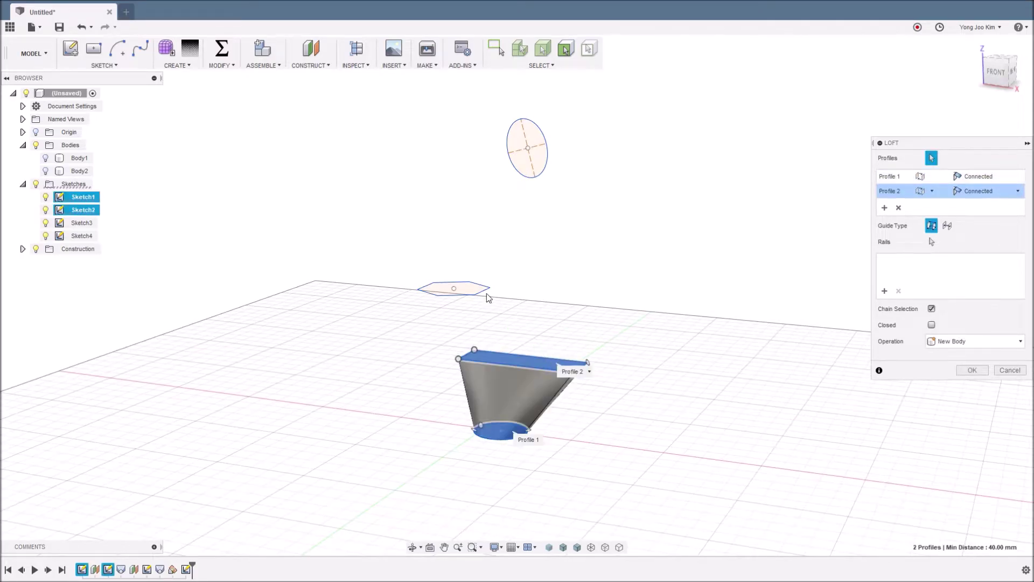
pyautogui.click(473, 289)
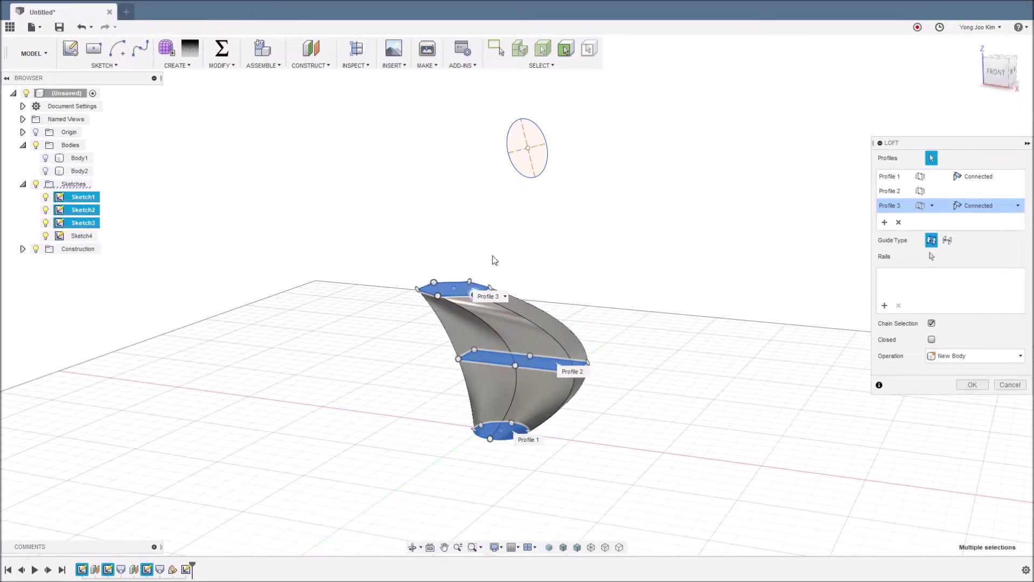
pyautogui.click(527, 166)
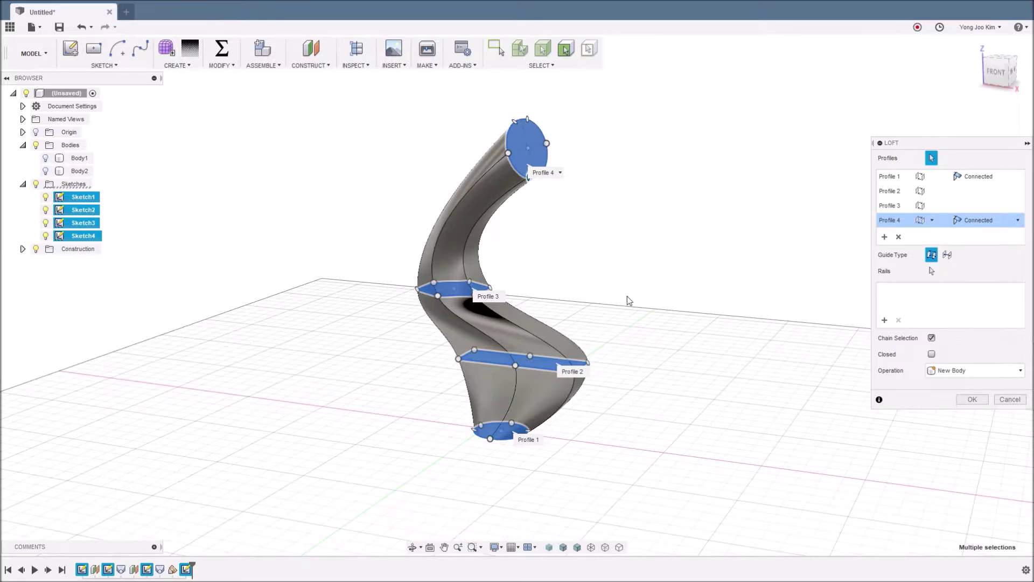
pyautogui.moveTo(653, 370)
pyautogui.keyDown('shift'); pyautogui.mouseDown(button='middle')
pyautogui.moveTo(669, 365)
pyautogui.moveTo(654, 371)
pyautogui.mouseUp(button='middle'); pyautogui.keyUp('shift')
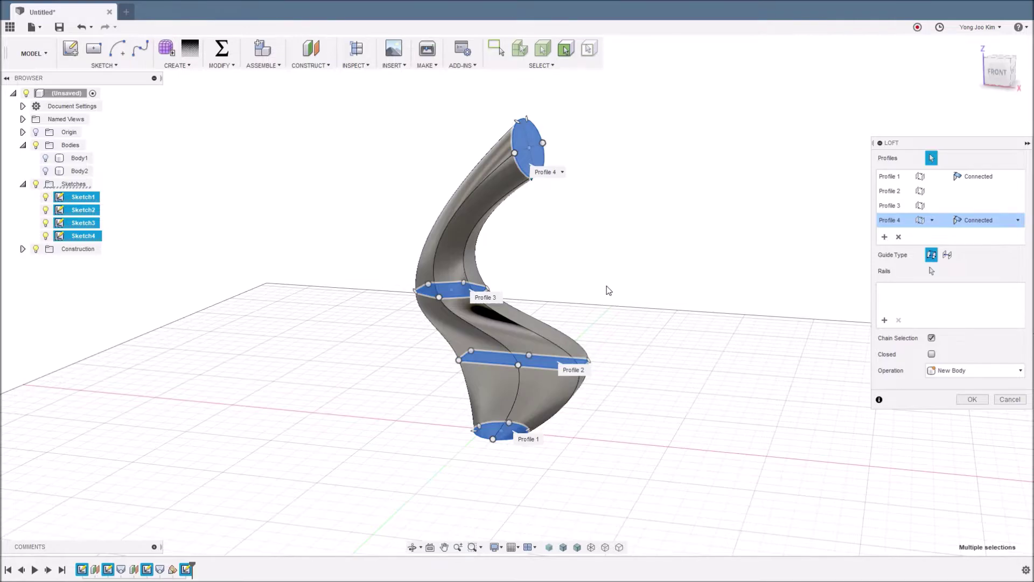
pyautogui.keyDown('shift'); pyautogui.moveTo(637, 271); pyautogui.dragTo(560, 269, button='middle'); pyautogui.keyUp('shift')
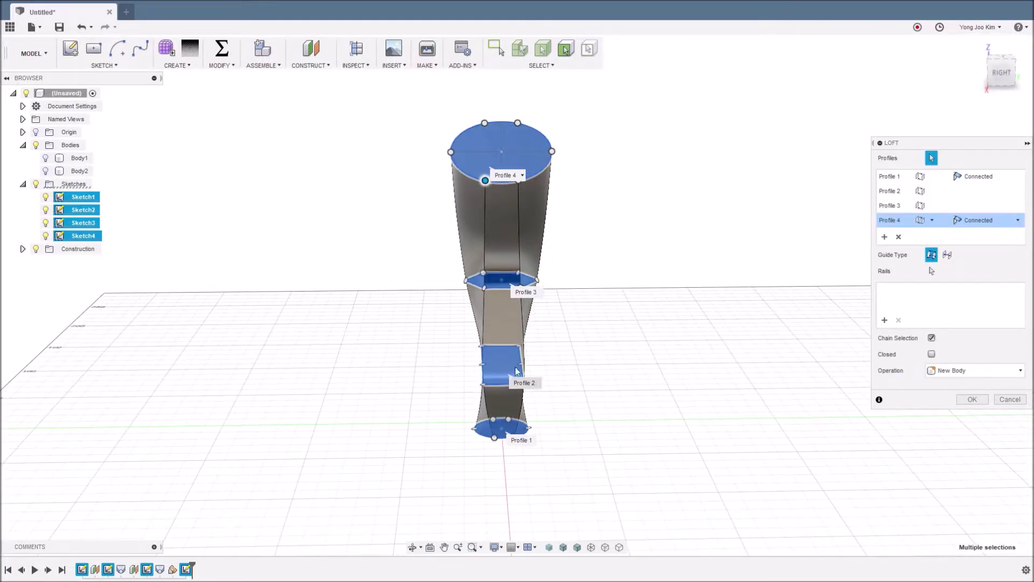
pyautogui.keyDown('shift'); pyautogui.moveTo(609, 358); pyautogui.dragTo(679, 353, button='middle'); pyautogui.keyUp('shift')
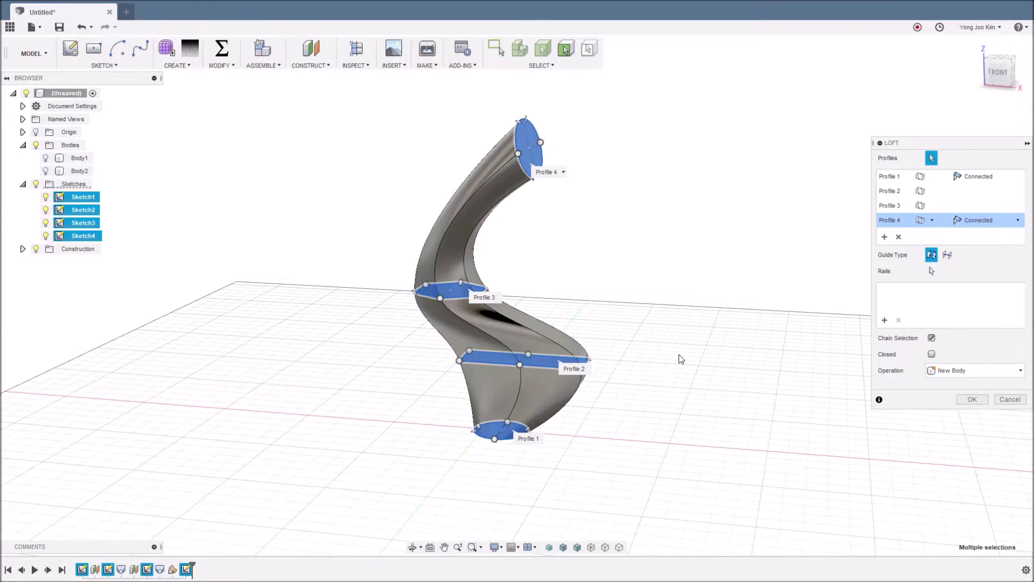
pyautogui.keyDown('shift'); pyautogui.moveTo(667, 324); pyautogui.dragTo(654, 331, button='middle'); pyautogui.keyUp('shift')
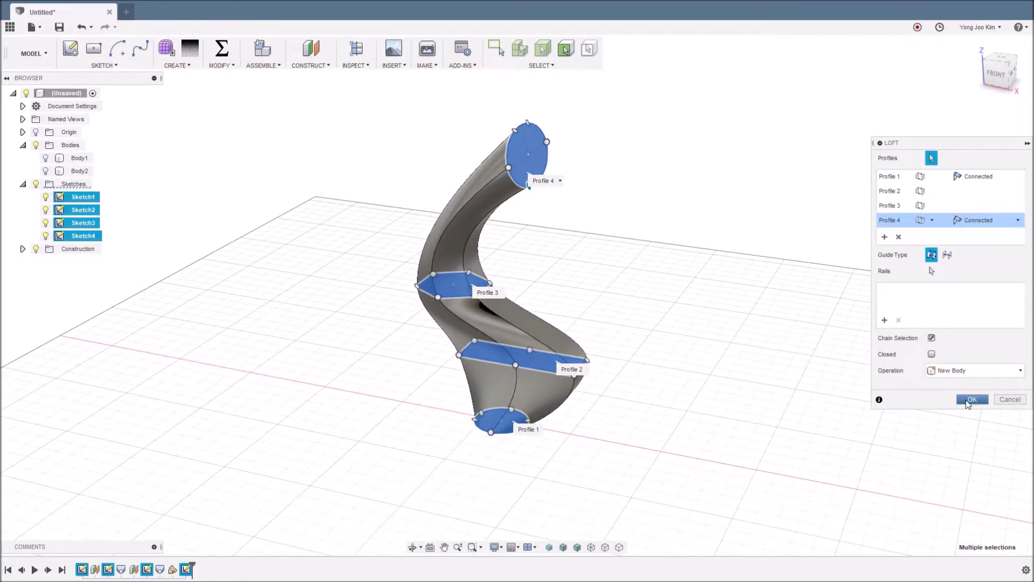
pyautogui.click(972, 399)
# - Reshape the loft by moving the rectangle's outer short edge in and out, leaving it extended, and enlarging the hexagon to about 37 mm sides
pyautogui.keyDown('shift'); pyautogui.moveTo(629, 328); pyautogui.dragTo(609, 308, button='middle'); pyautogui.keyUp('shift')
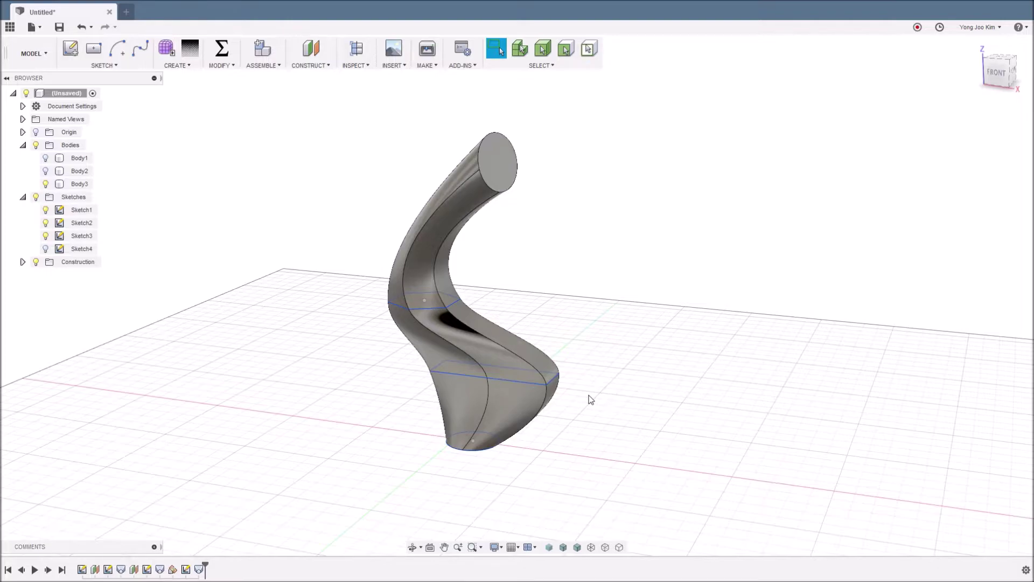
pyautogui.keyDown('shift'); pyautogui.moveTo(591, 399); pyautogui.dragTo(590, 401, button='middle'); pyautogui.keyUp('shift')
pyautogui.moveTo(551, 378); pyautogui.dragTo(643, 403)
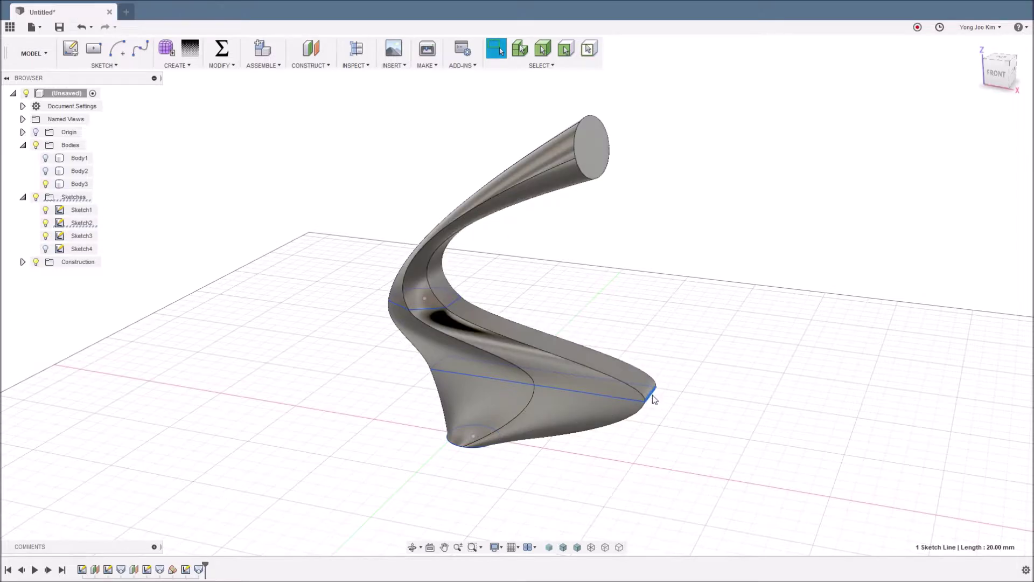
pyautogui.moveTo(502, 375); pyautogui.dragTo(503, 374)
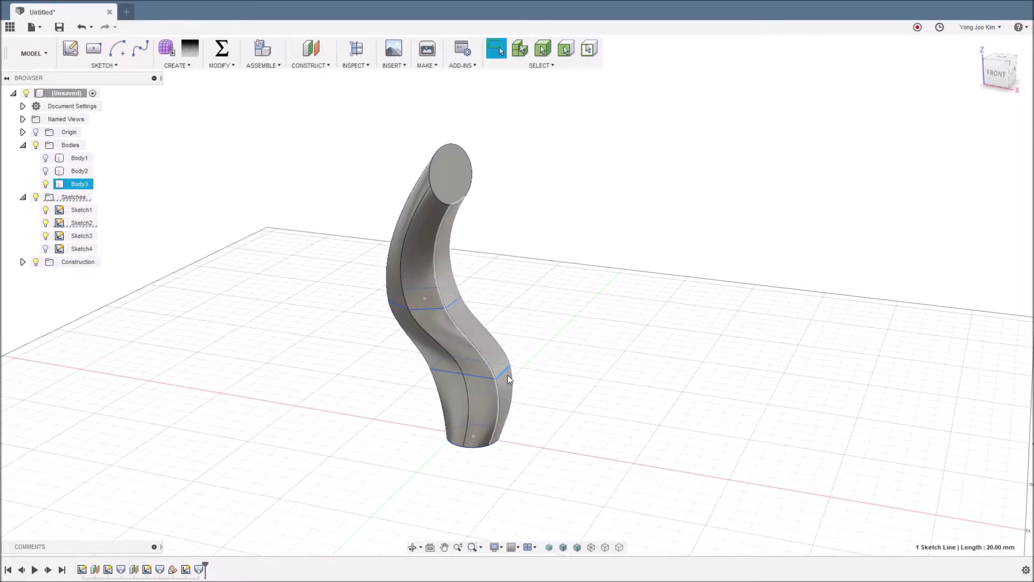
pyautogui.moveTo(502, 378); pyautogui.dragTo(570, 394)
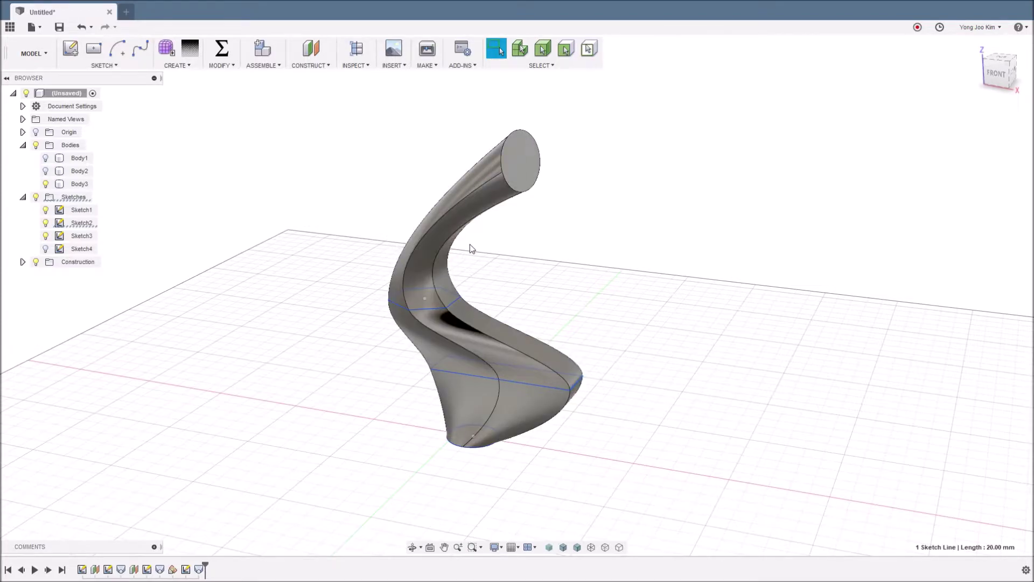
pyautogui.click(544, 392)
pyautogui.click(509, 315)
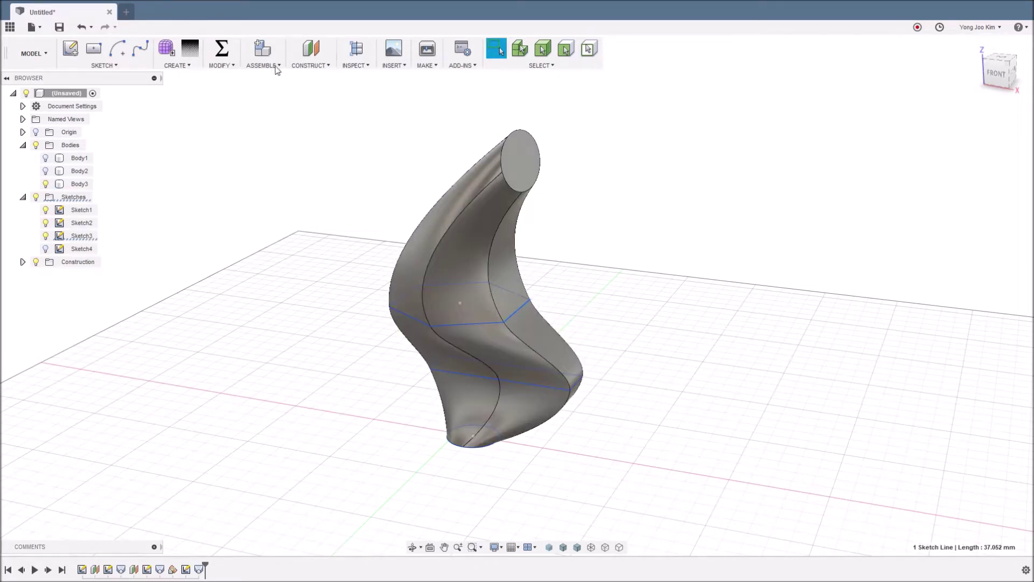
pyautogui.click(192, 66)
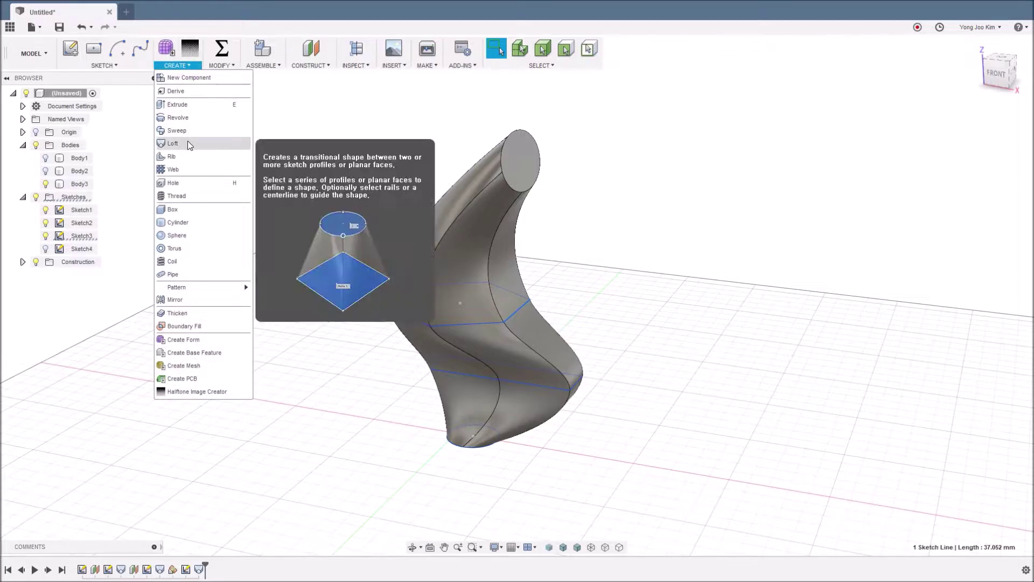
pyautogui.click(187, 140)
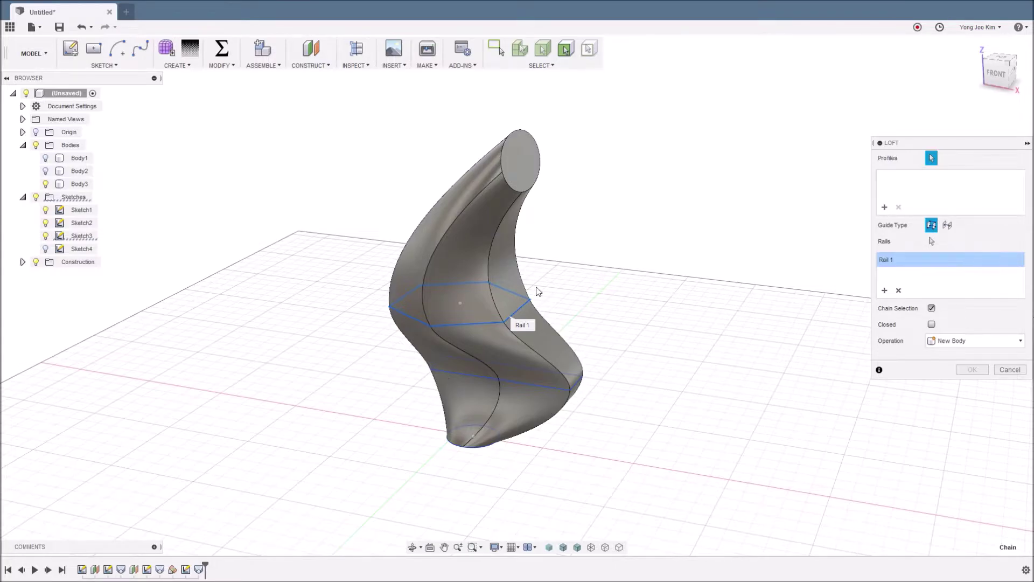
pyautogui.click(1003, 371)
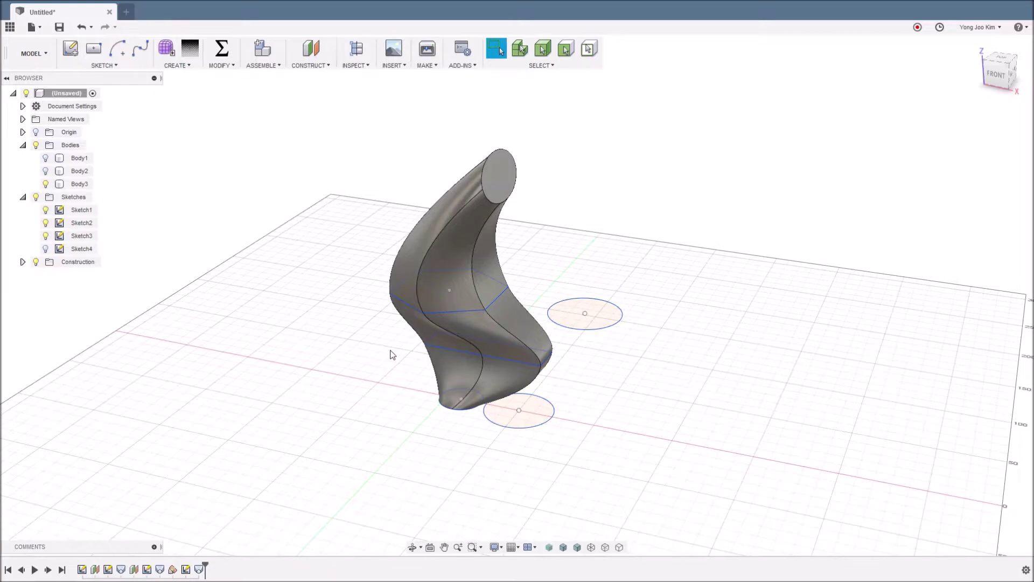
pyautogui.keyDown('shift'); pyautogui.moveTo(608, 392); pyautogui.dragTo(618, 369, button='middle'); pyautogui.keyUp('shift')
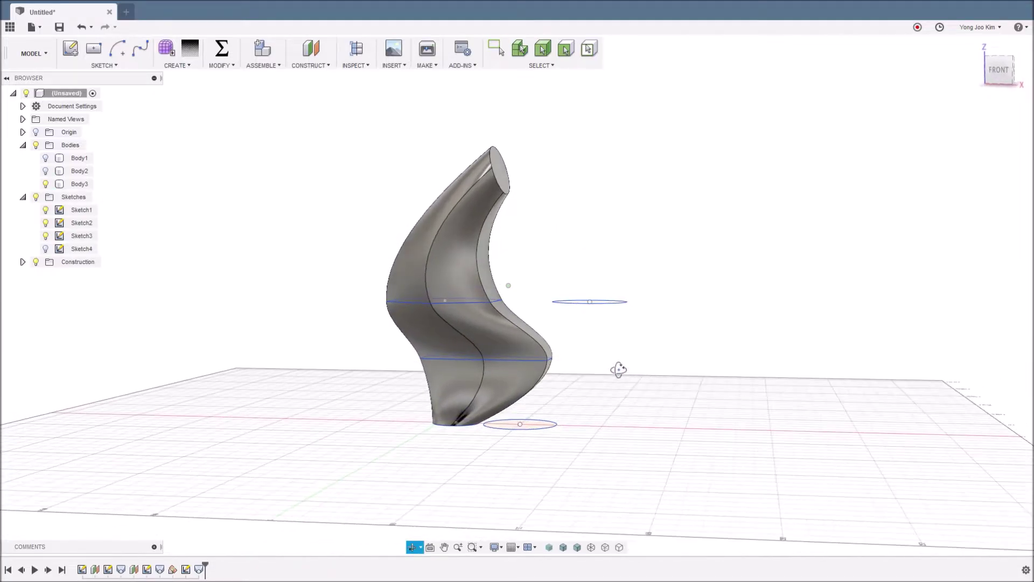
pyautogui.keyDown('shift'); pyautogui.moveTo(563, 417); pyautogui.dragTo(595, 396, button='middle'); pyautogui.keyUp('shift')
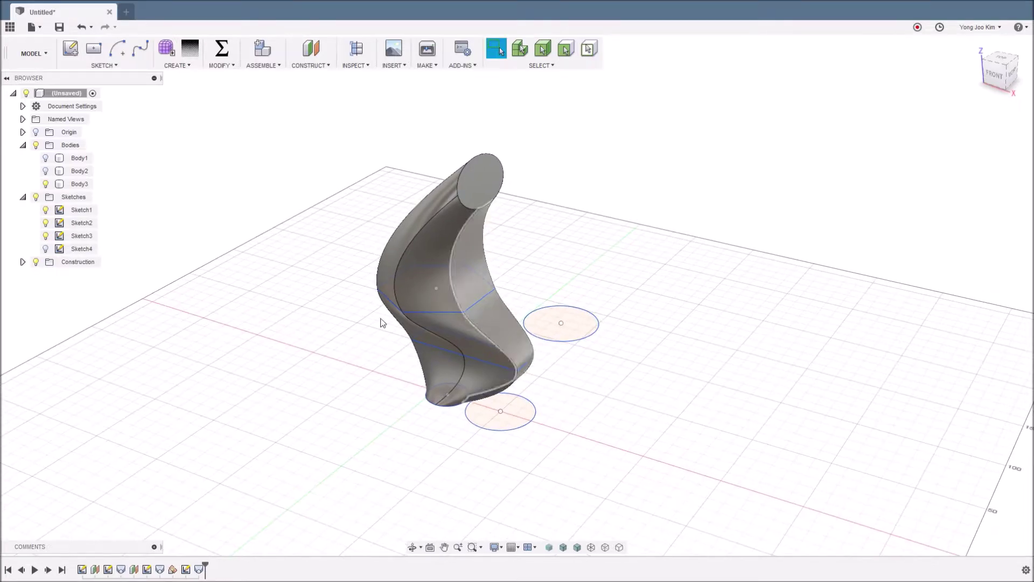
# - Hide Body3 and show the ellipse sketch, Sketch4, alongside the other profile sketches
pyautogui.click(79, 184)
pyautogui.click(45, 184)
pyautogui.click(47, 250)
pyautogui.click(46, 248)
pyautogui.keyDown('shift'); pyautogui.moveTo(264, 354); pyautogui.dragTo(270, 341, button='middle'); pyautogui.keyUp('shift')
# - Try lofting a new body through the small ground circle, rectangle, hexagon, ellipse and raised circle in that order
pyautogui.click(178, 65)
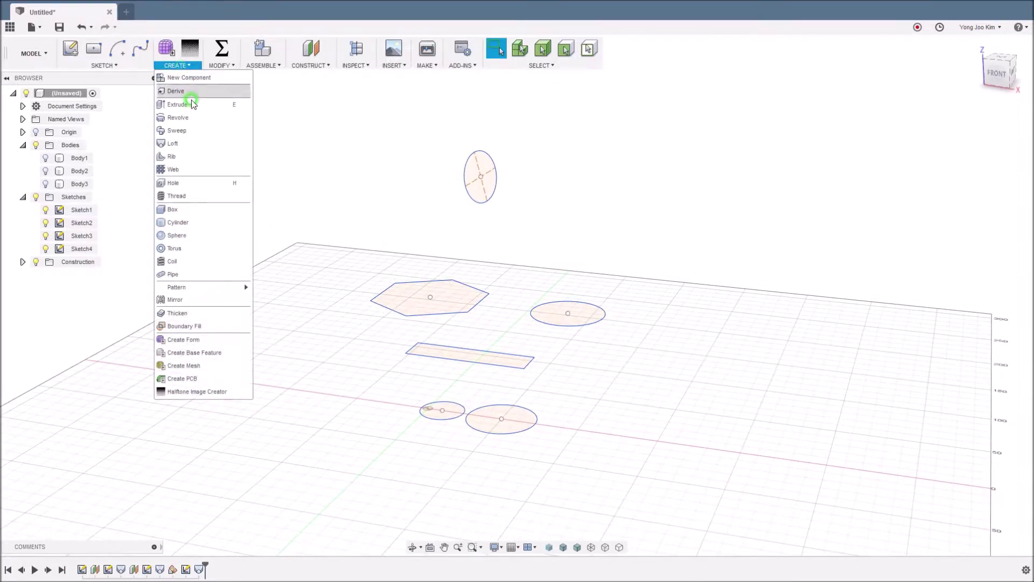
pyautogui.click(195, 143)
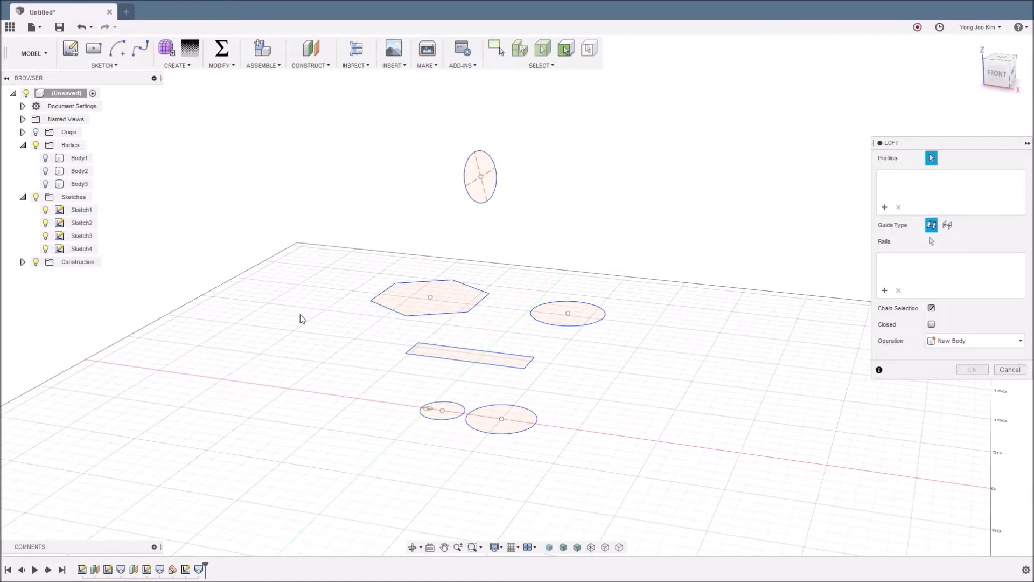
pyautogui.click(453, 409)
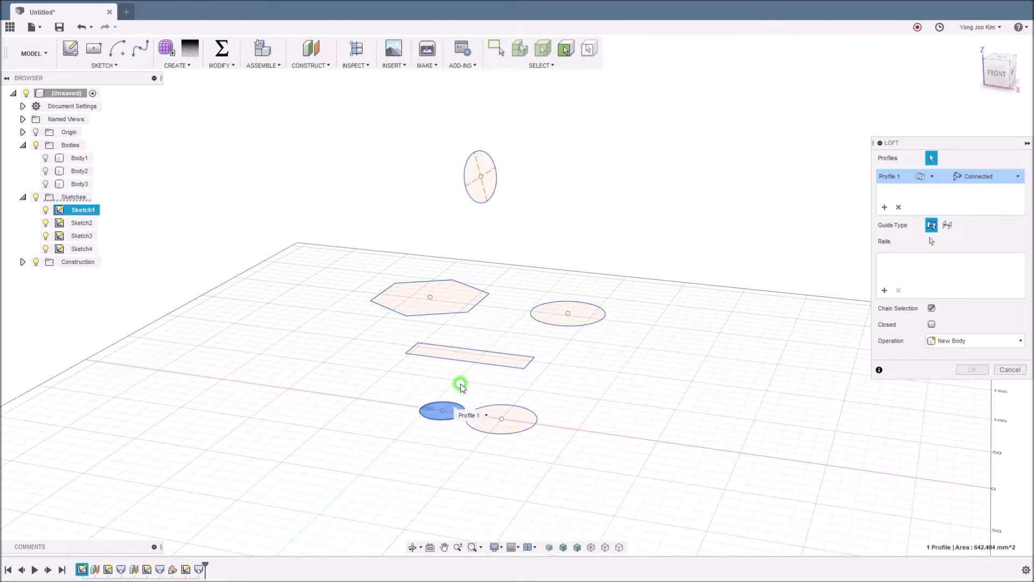
pyautogui.click(474, 357)
pyautogui.click(457, 307)
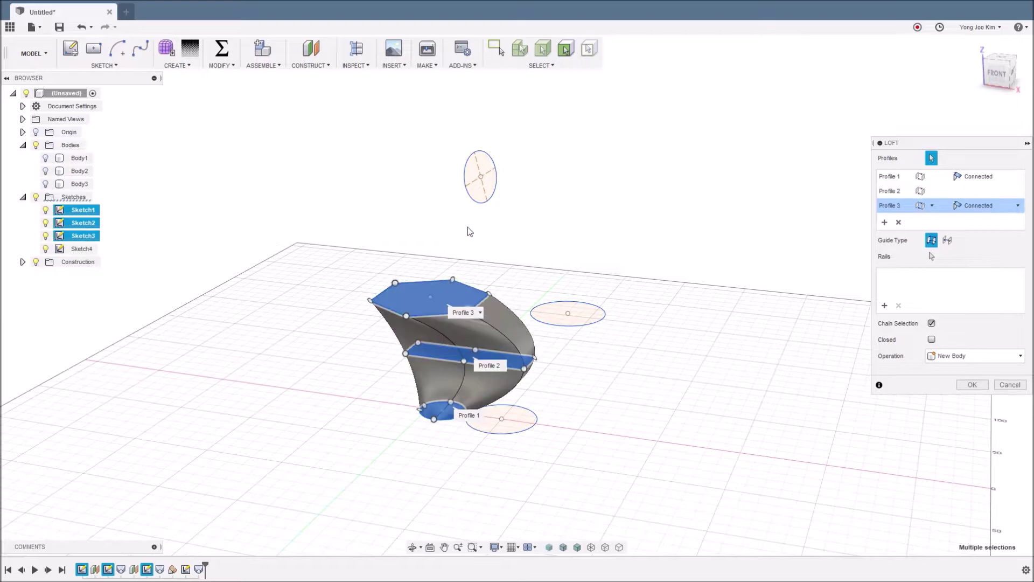
pyautogui.click(477, 192)
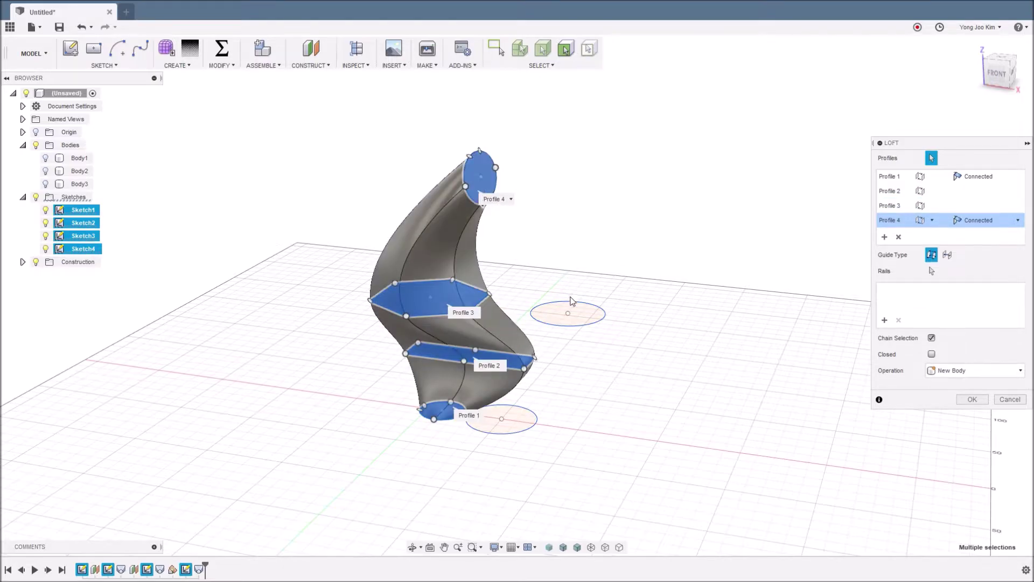
pyautogui.click(582, 316)
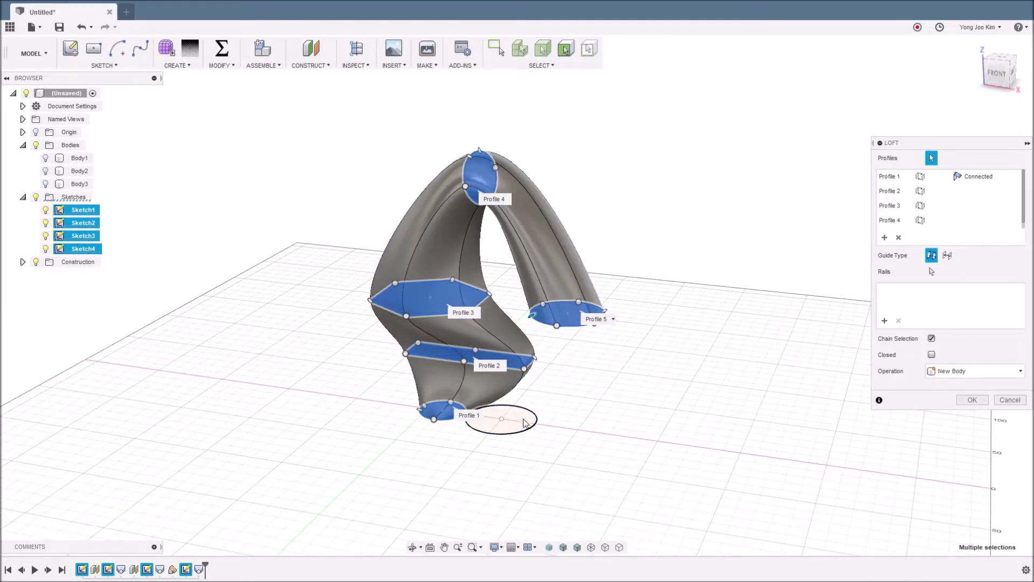
pyautogui.keyDown('shift'); pyautogui.moveTo(567, 397); pyautogui.dragTo(573, 347, button='middle'); pyautogui.keyUp('shift')
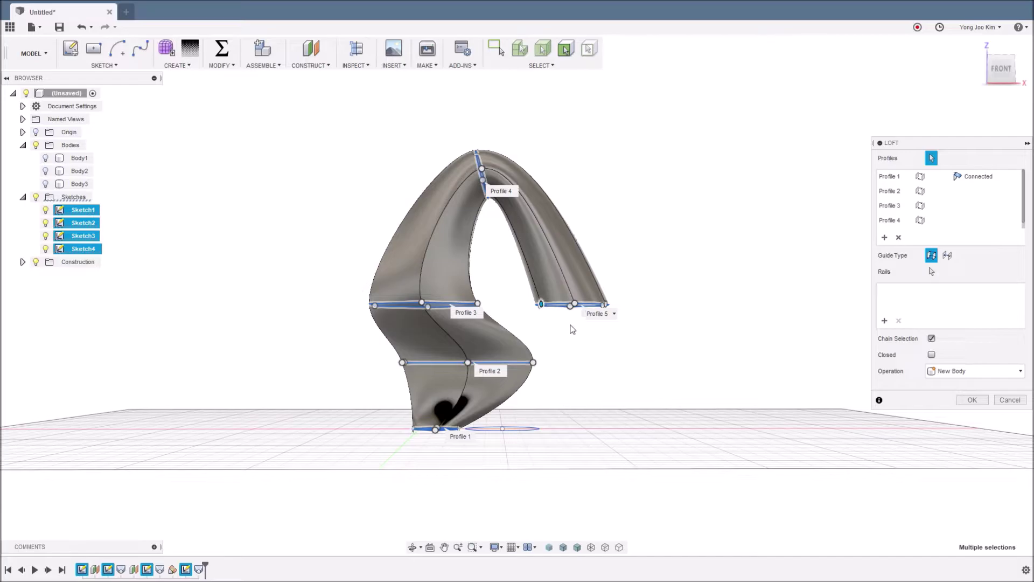
pyautogui.keyDown('shift'); pyautogui.moveTo(564, 391); pyautogui.dragTo(561, 411, button='middle'); pyautogui.keyUp('shift')
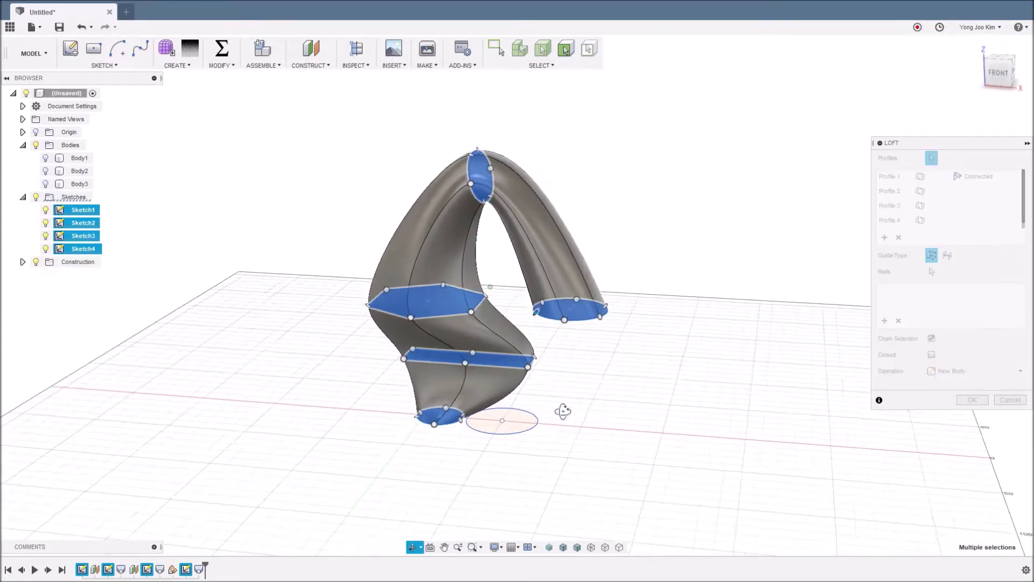
# - Try adding the larger ground circle as the sixth profile, read the warning details and cancel the loft
pyautogui.click(523, 426)
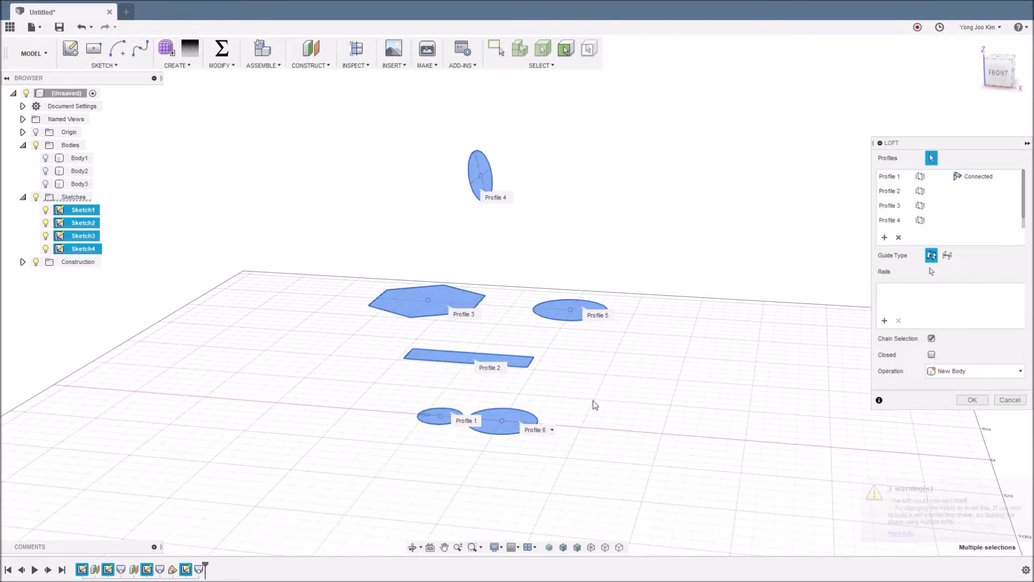
pyautogui.click(936, 500)
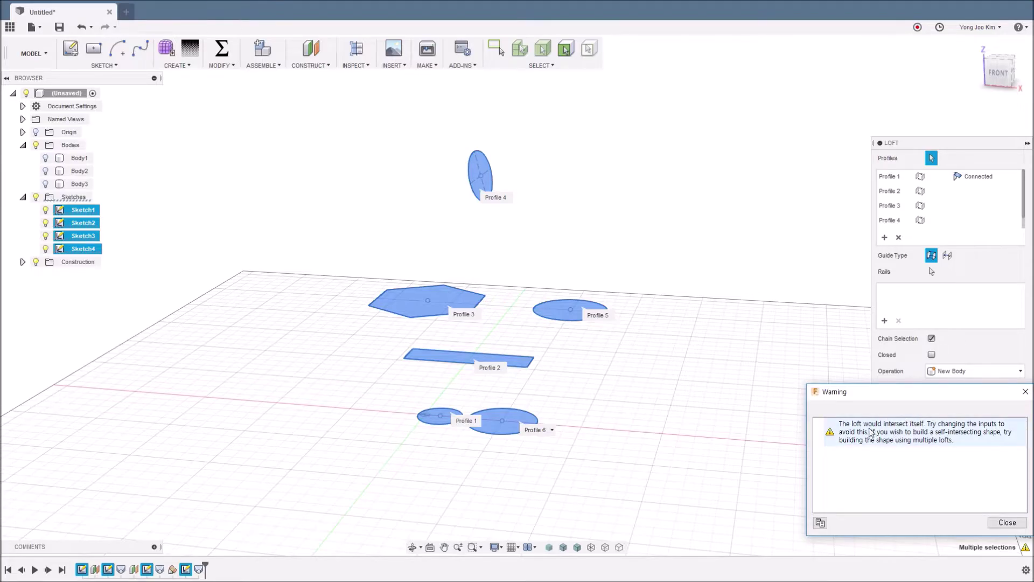
pyautogui.click(994, 525)
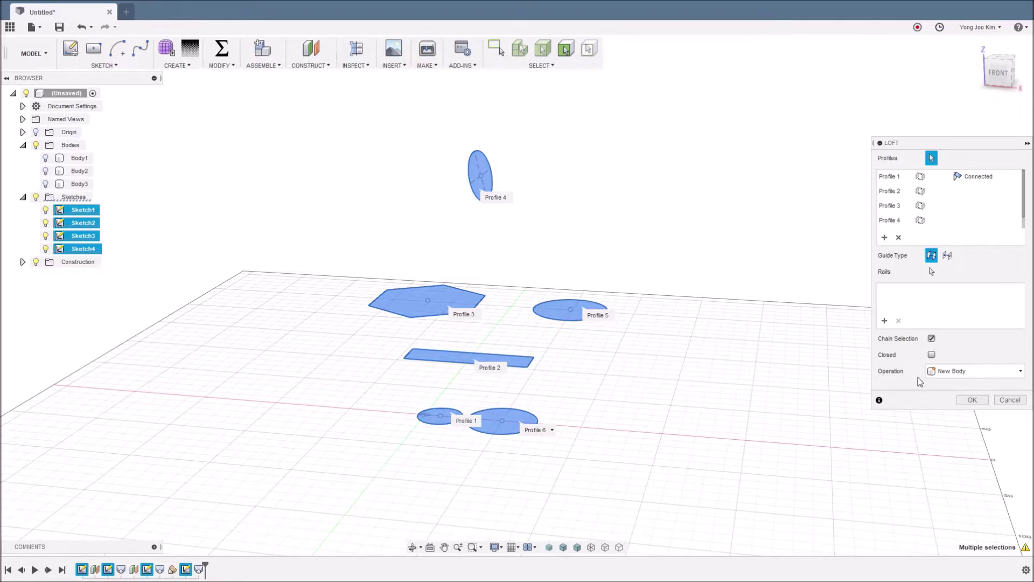
pyautogui.click(1009, 401)
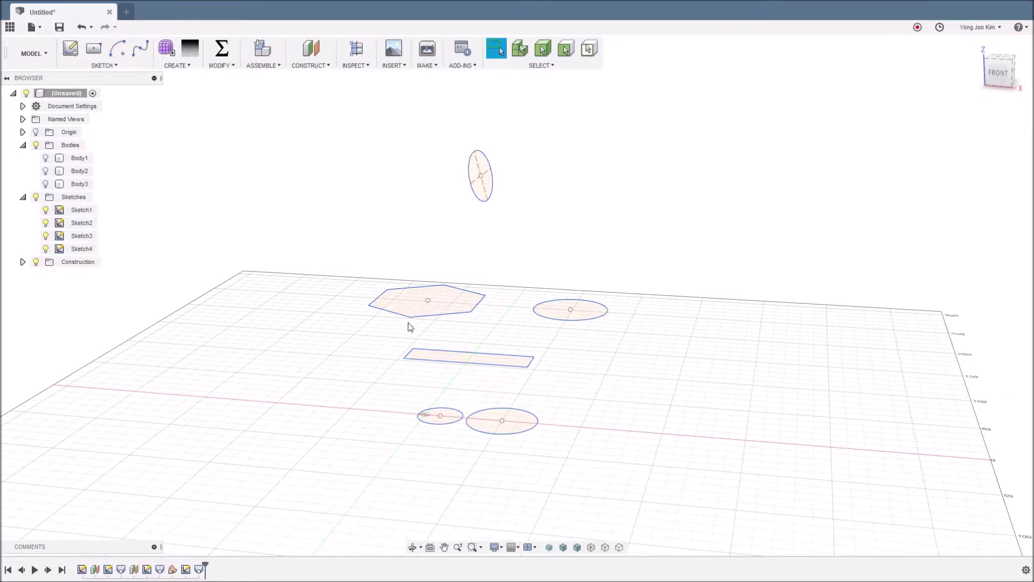
# - Start a new-body loft through the small ground circle, hexagon and ellipse, leaving out the rectangle
pyautogui.rightClick(260, 140)
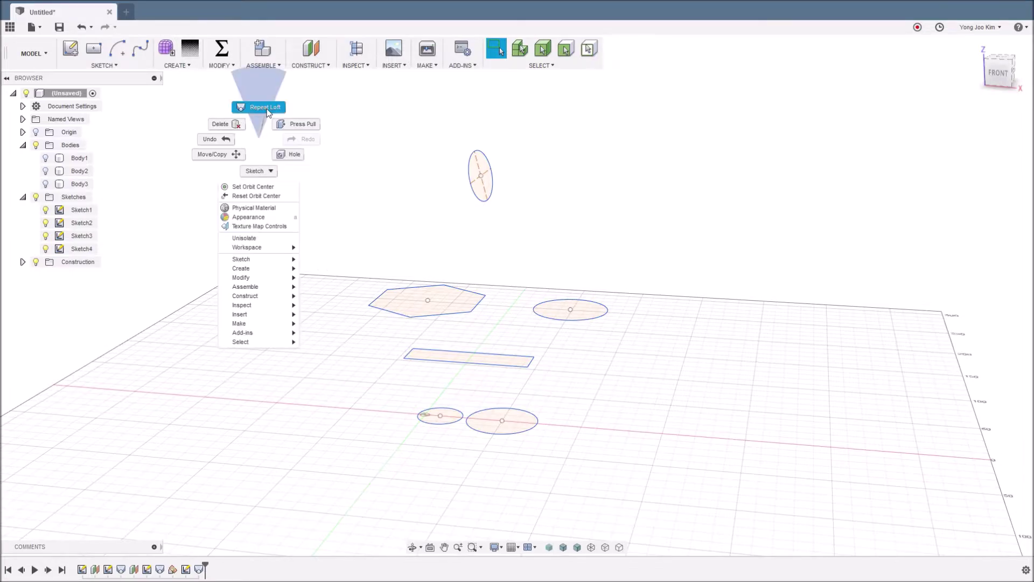
pyautogui.click(267, 111)
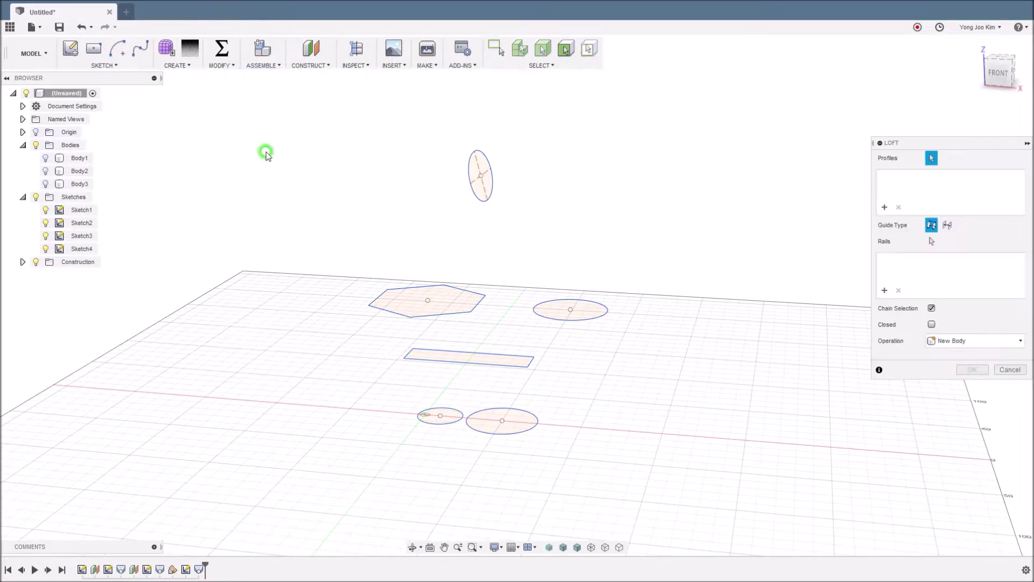
pyautogui.click(450, 421)
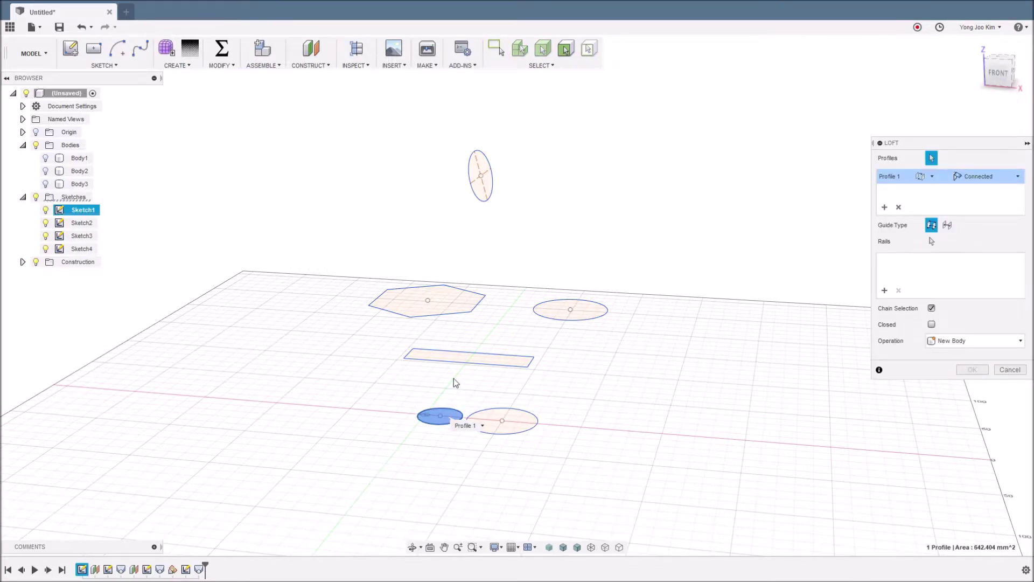
pyautogui.click(445, 308)
pyautogui.click(480, 192)
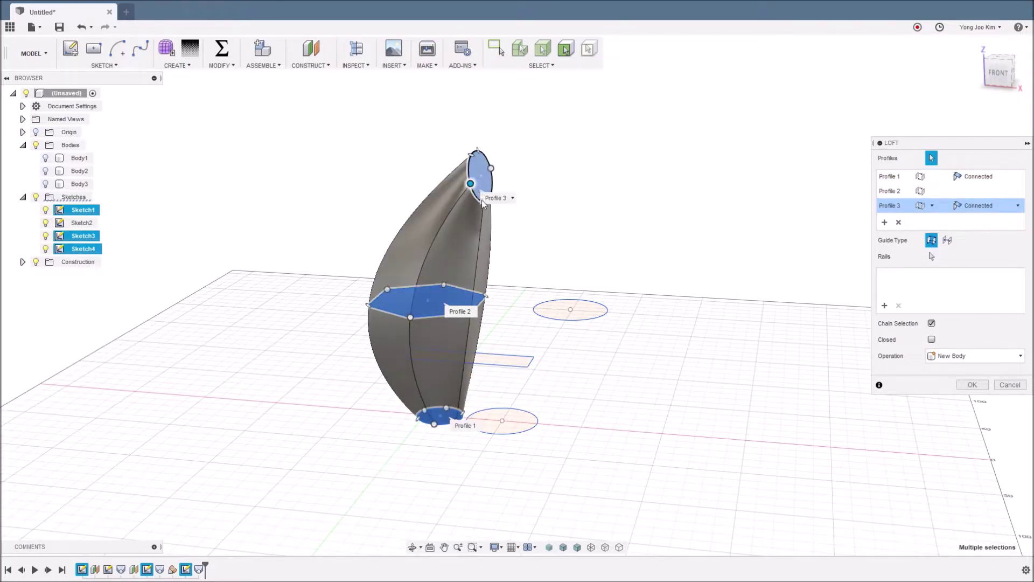
pyautogui.keyDown('shift'); pyautogui.moveTo(630, 232); pyautogui.dragTo(640, 226, button='middle'); pyautogui.keyUp('shift')
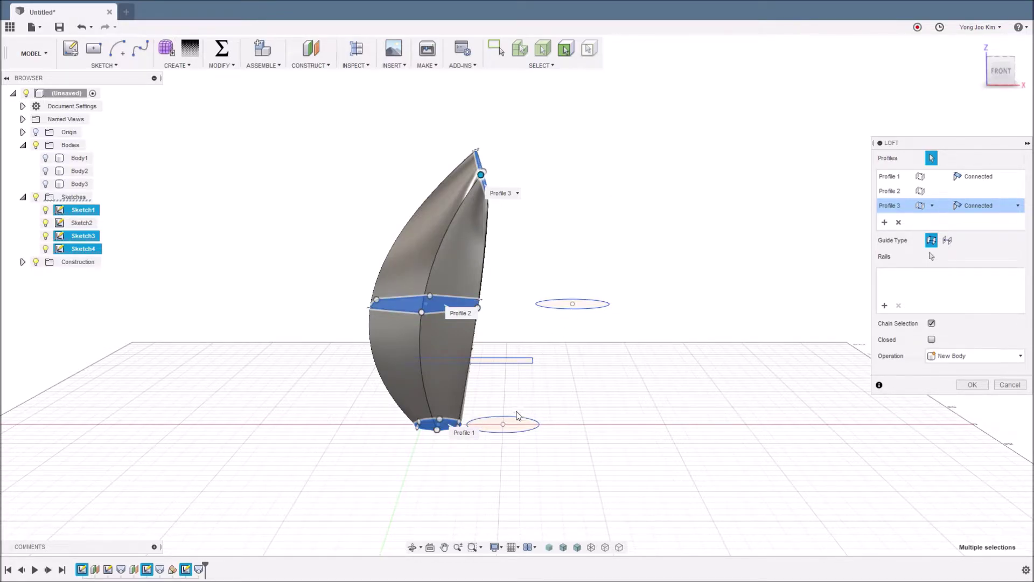
pyautogui.keyDown('shift'); pyautogui.moveTo(594, 390); pyautogui.dragTo(581, 395, button='middle'); pyautogui.keyUp('shift')
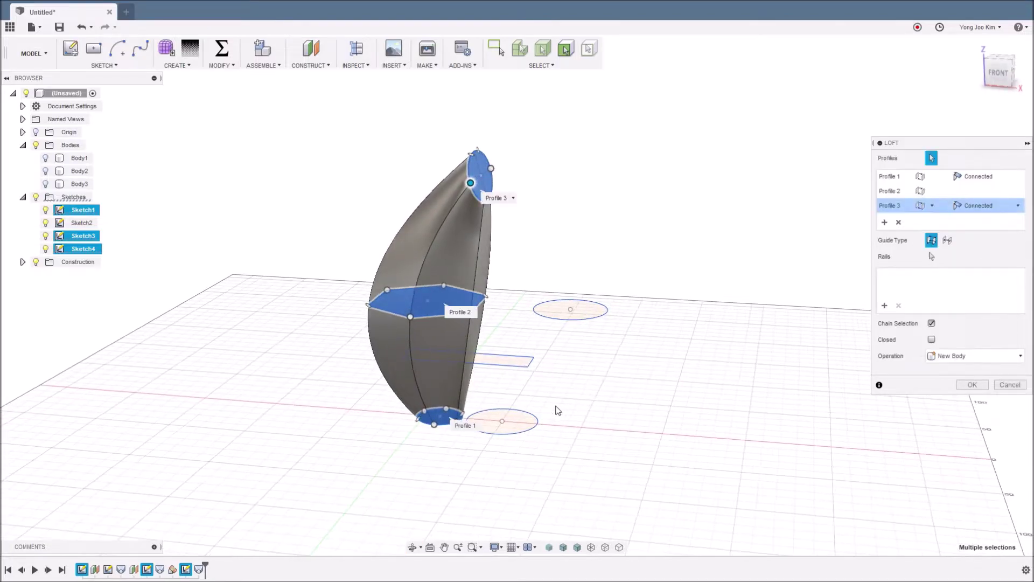
# - Try adding the larger ground circle directly after the ellipse, read the warning details and remove that profile
pyautogui.click(519, 421)
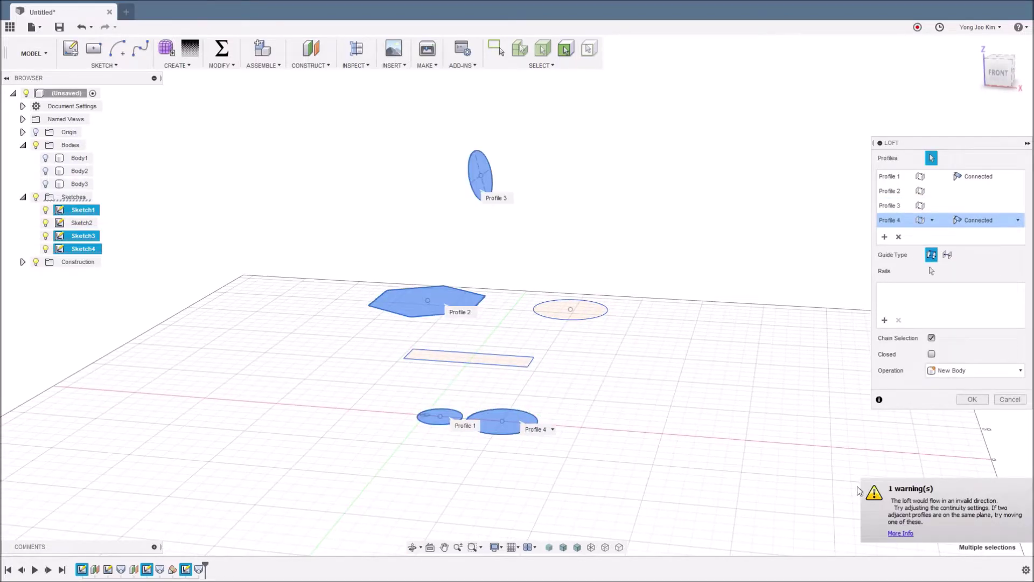
pyautogui.click(923, 507)
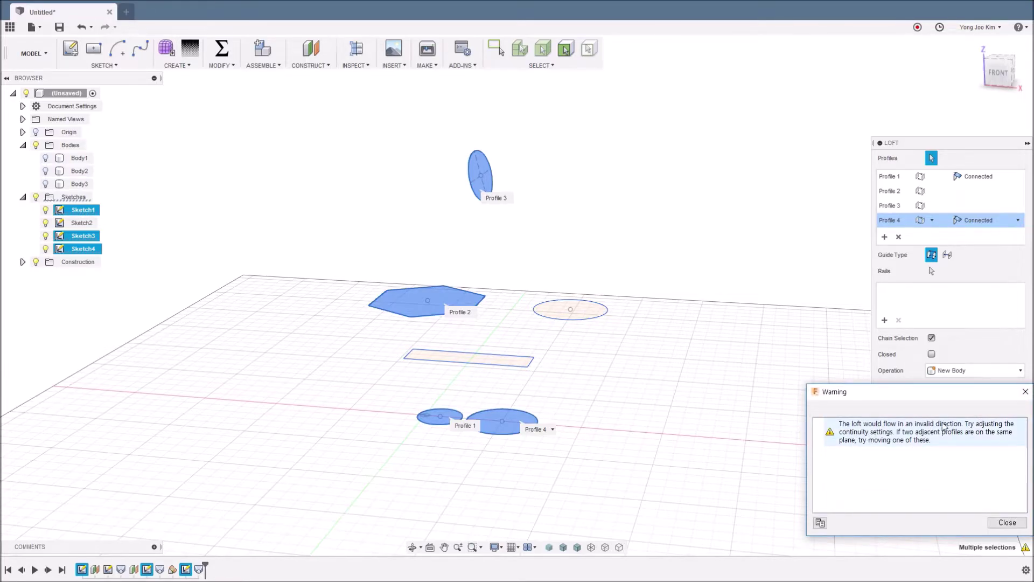
pyautogui.keyDown('shift'); pyautogui.moveTo(607, 419); pyautogui.dragTo(615, 402, button='middle'); pyautogui.keyUp('shift')
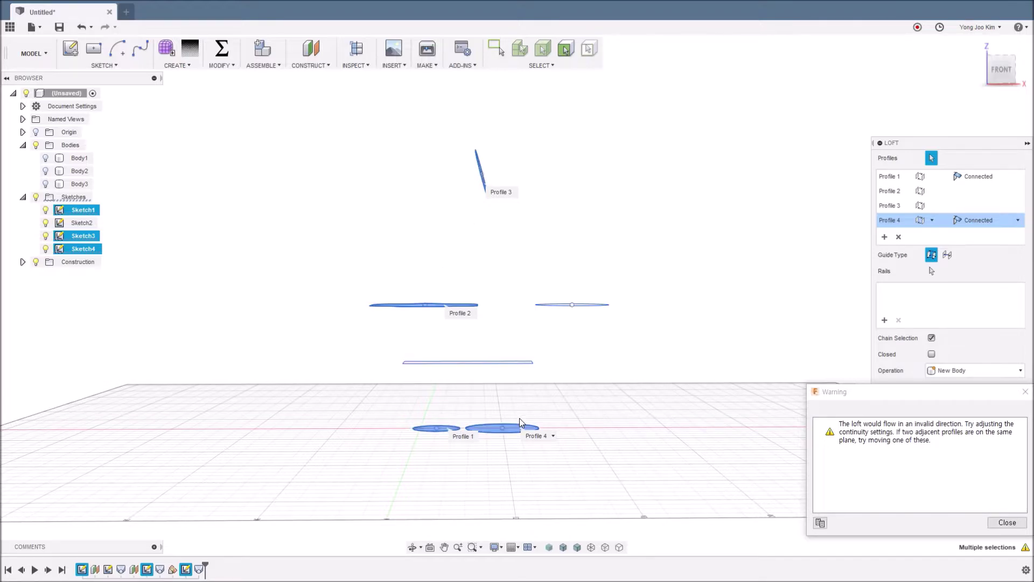
pyautogui.keyDown('shift'); pyautogui.moveTo(625, 359); pyautogui.dragTo(619, 382, button='middle'); pyautogui.keyUp('shift')
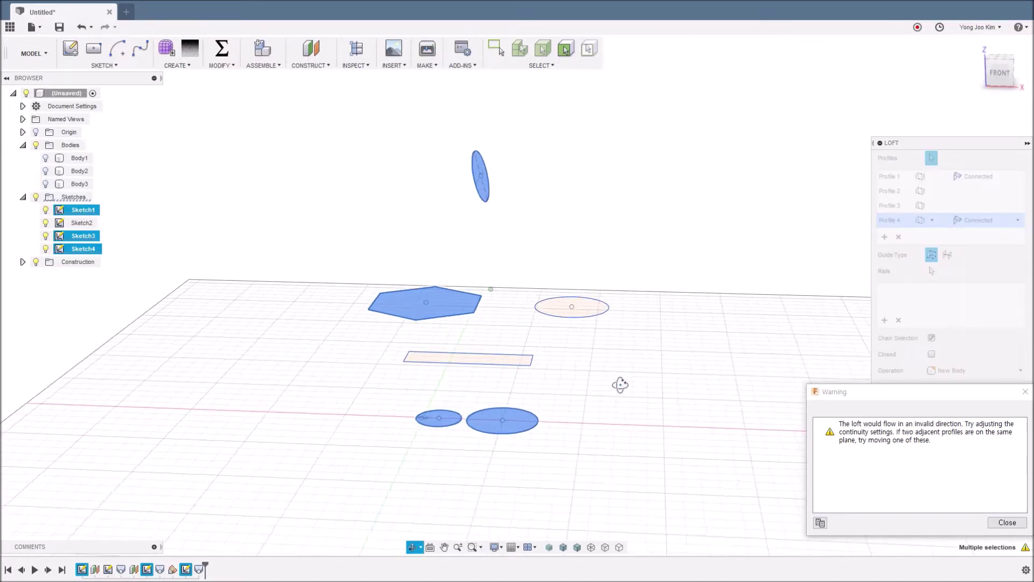
pyautogui.click(1005, 522)
pyautogui.click(519, 421)
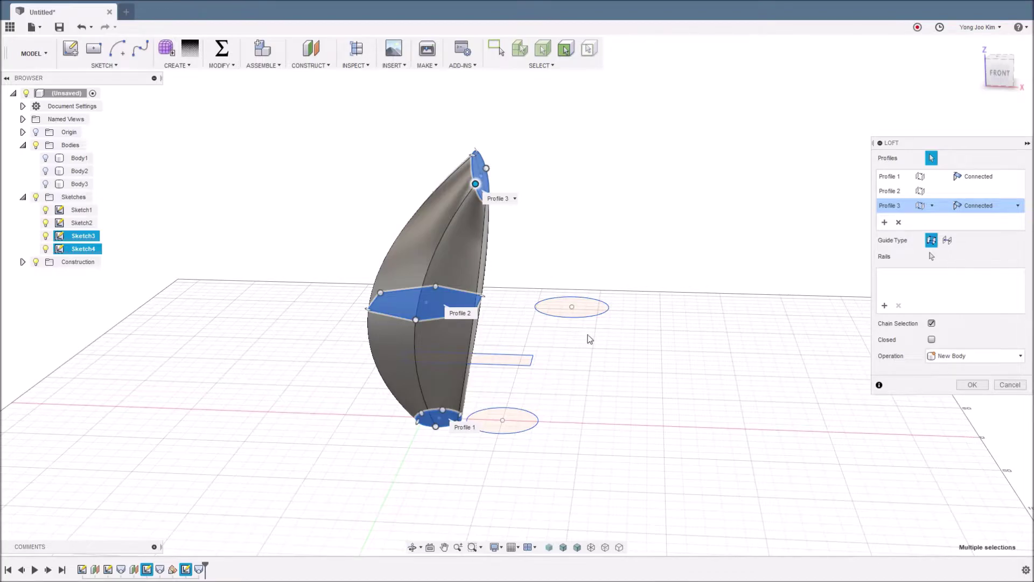
# - Add the raised circle and the larger ground circle as the last two profiles and complete the loft
pyautogui.click(589, 312)
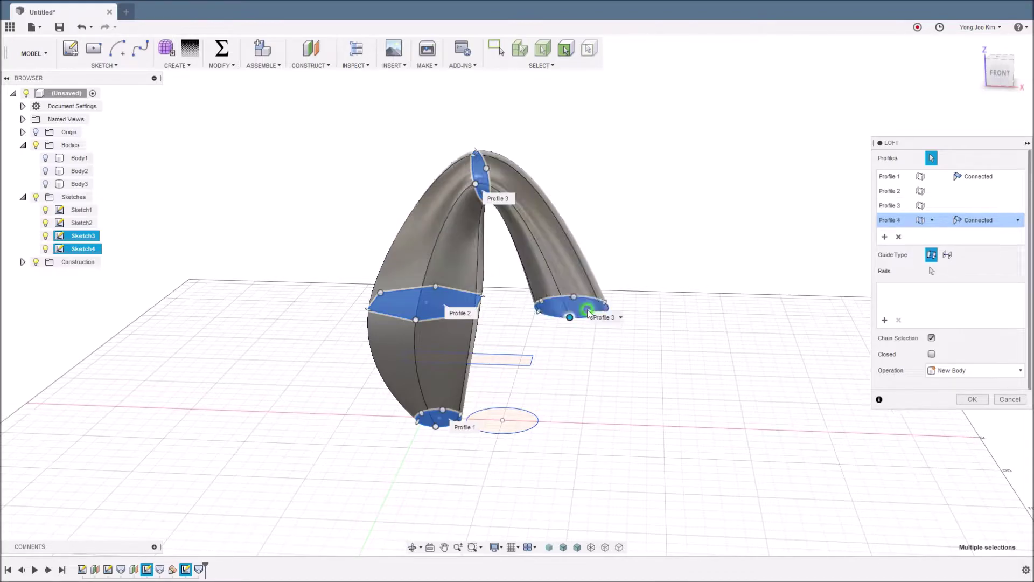
pyautogui.click(523, 422)
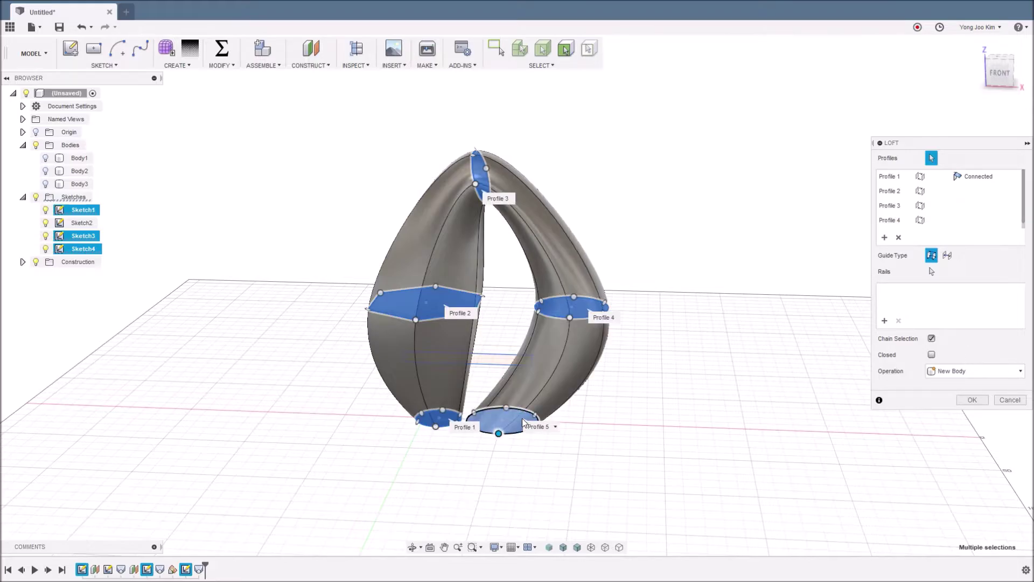
pyautogui.click(963, 400)
pyautogui.keyDown('shift'); pyautogui.moveTo(652, 391); pyautogui.dragTo(622, 379, button='middle'); pyautogui.keyUp('shift')
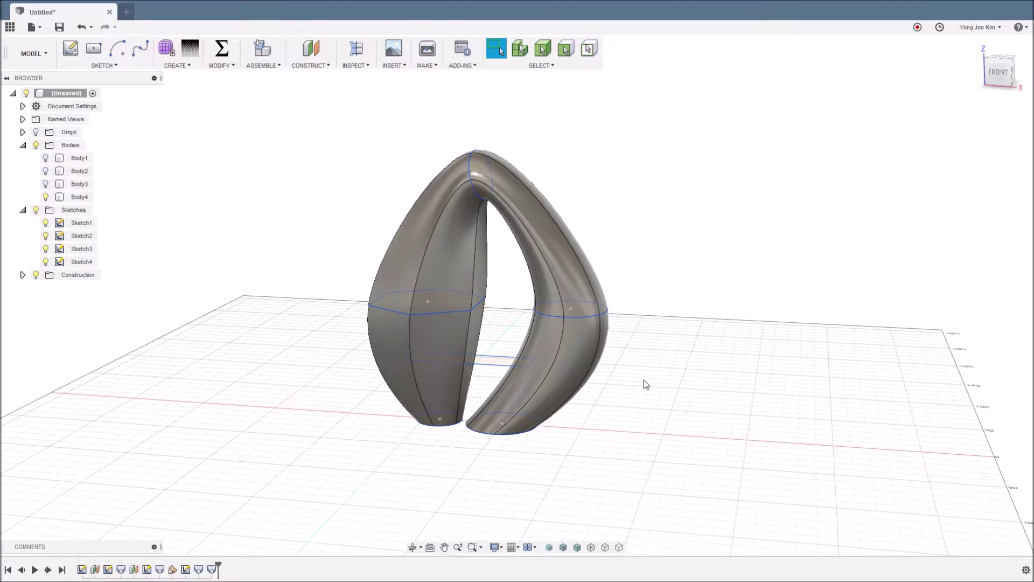
pyautogui.moveTo(644, 385)
pyautogui.keyDown('shift'); pyautogui.mouseDown(button='middle')
pyautogui.moveTo(468, 385)
pyautogui.moveTo(642, 384)
pyautogui.mouseUp(button='middle'); pyautogui.keyUp('shift')
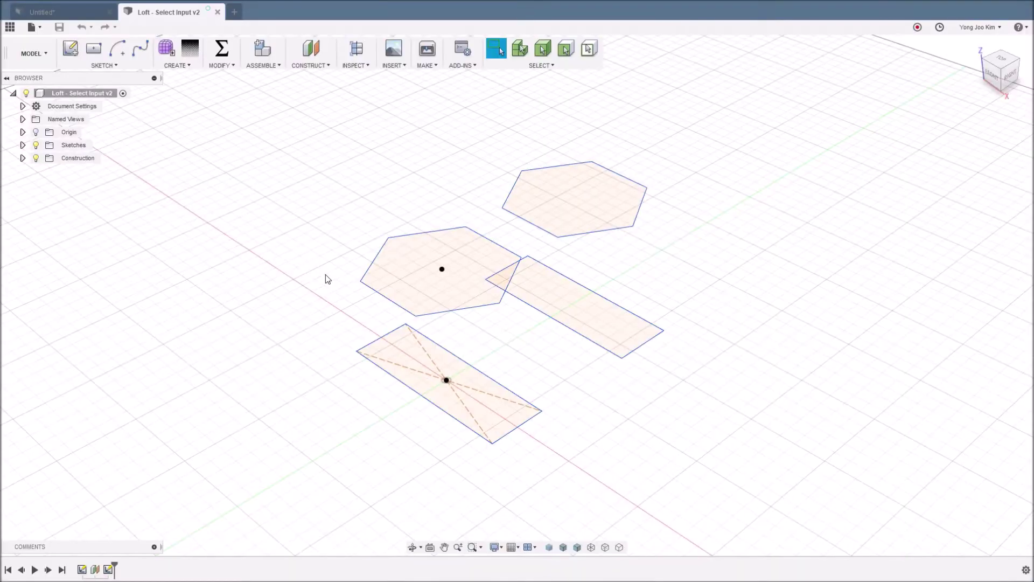
# - Loft a new body between the rectangle centred on the origin and the hexagon directly above it
pyautogui.keyDown('shift'); pyautogui.moveTo(340, 298); pyautogui.dragTo(439, 223, button='middle'); pyautogui.keyUp('shift')
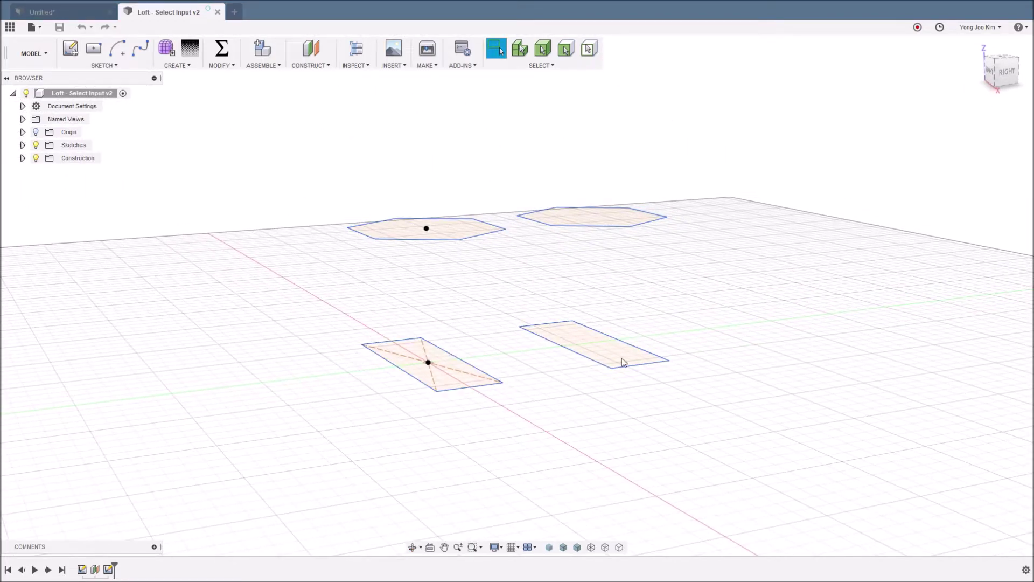
pyautogui.keyDown('shift'); pyautogui.moveTo(513, 422); pyautogui.dragTo(571, 446, button='middle'); pyautogui.keyUp('shift')
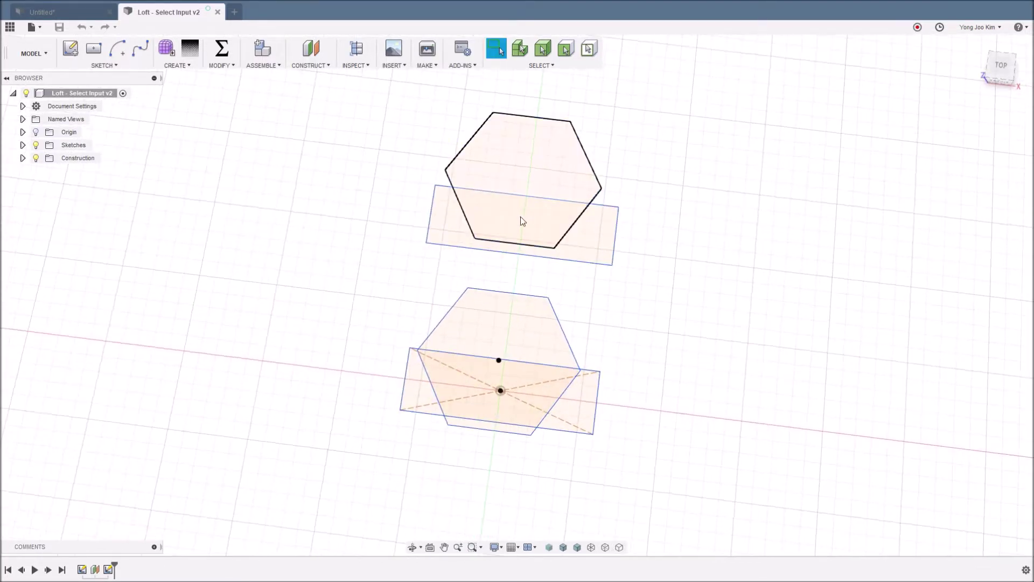
pyautogui.keyDown('shift'); pyautogui.moveTo(635, 348); pyautogui.dragTo(480, 226, button='middle'); pyautogui.keyUp('shift')
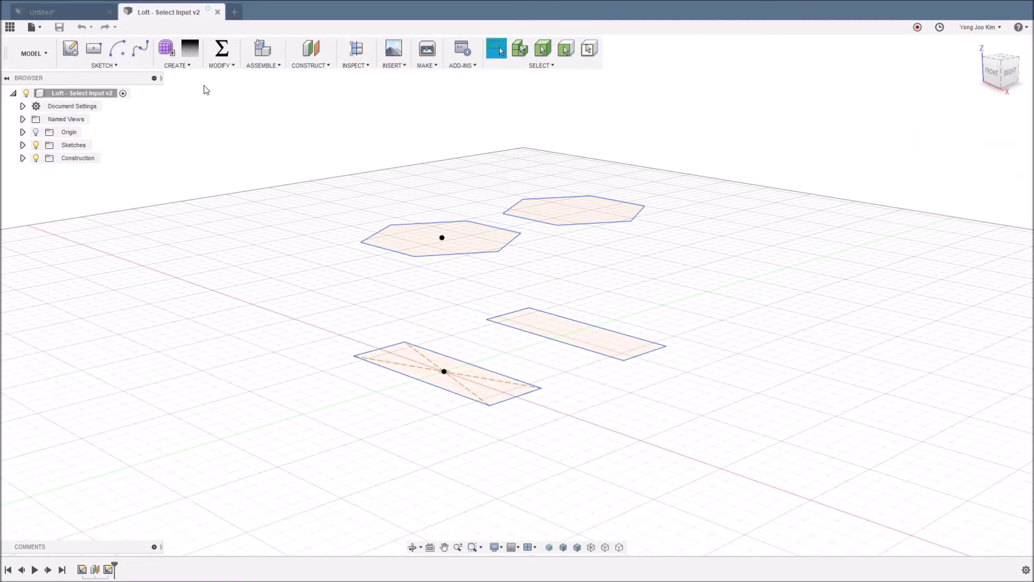
pyautogui.click(179, 64)
pyautogui.click(191, 140)
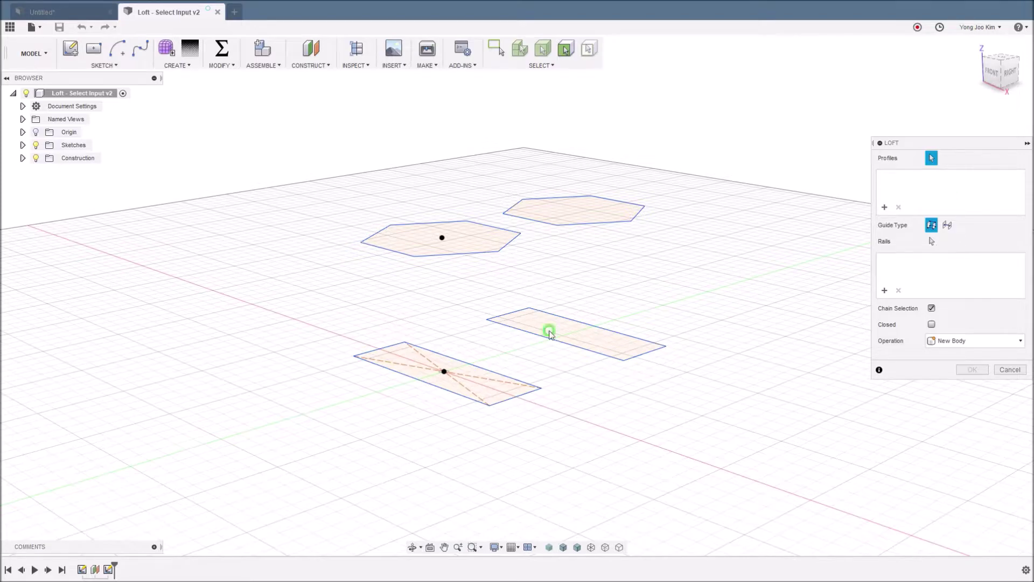
pyautogui.click(490, 405)
pyautogui.click(480, 241)
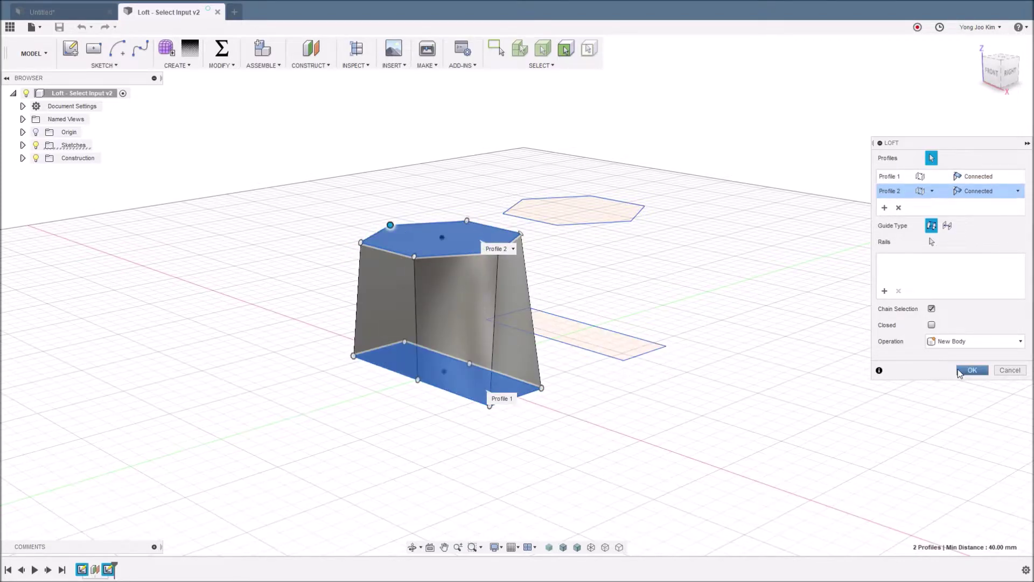
pyautogui.click(971, 370)
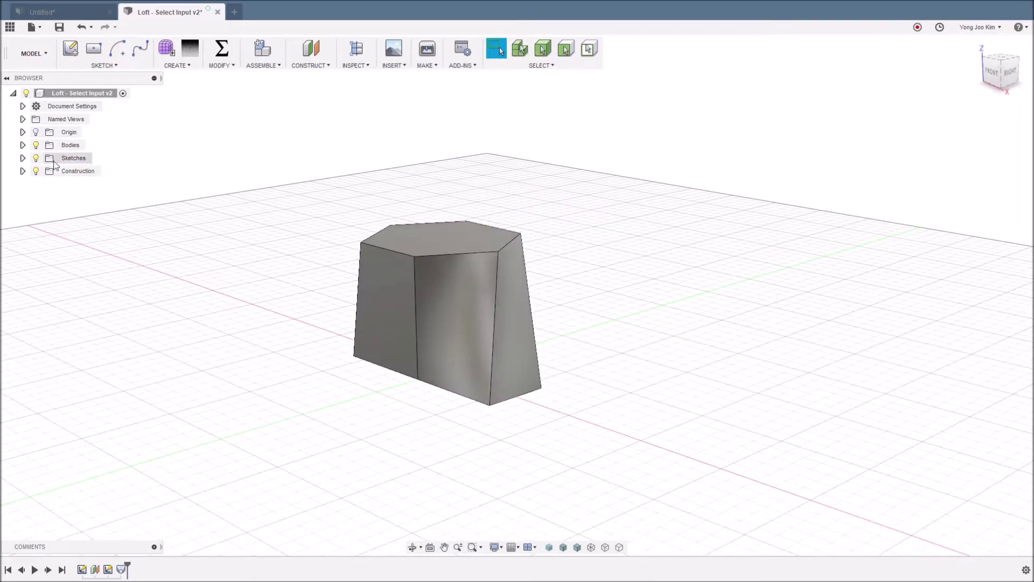
# - Show Sketch1 and Sketch3 again so the source profiles appear with the lofted body
pyautogui.click(23, 158)
pyautogui.click(46, 171)
pyautogui.click(46, 184)
pyautogui.keyDown('shift'); pyautogui.moveTo(593, 421); pyautogui.dragTo(567, 420, button='middle'); pyautogui.keyUp('shift')
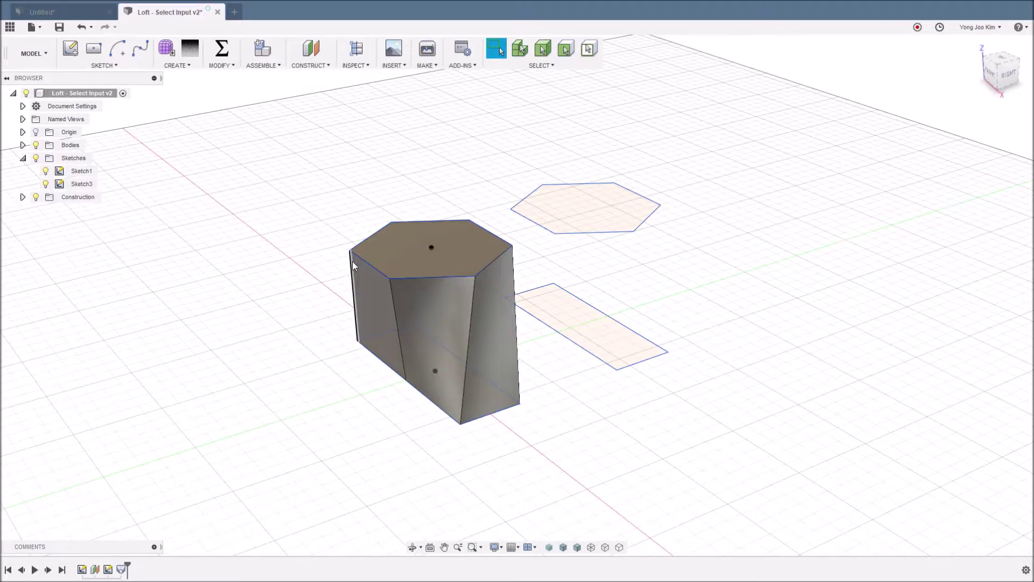
pyautogui.keyDown('shift'); pyautogui.moveTo(553, 424); pyautogui.dragTo(525, 421, button='middle'); pyautogui.keyUp('shift')
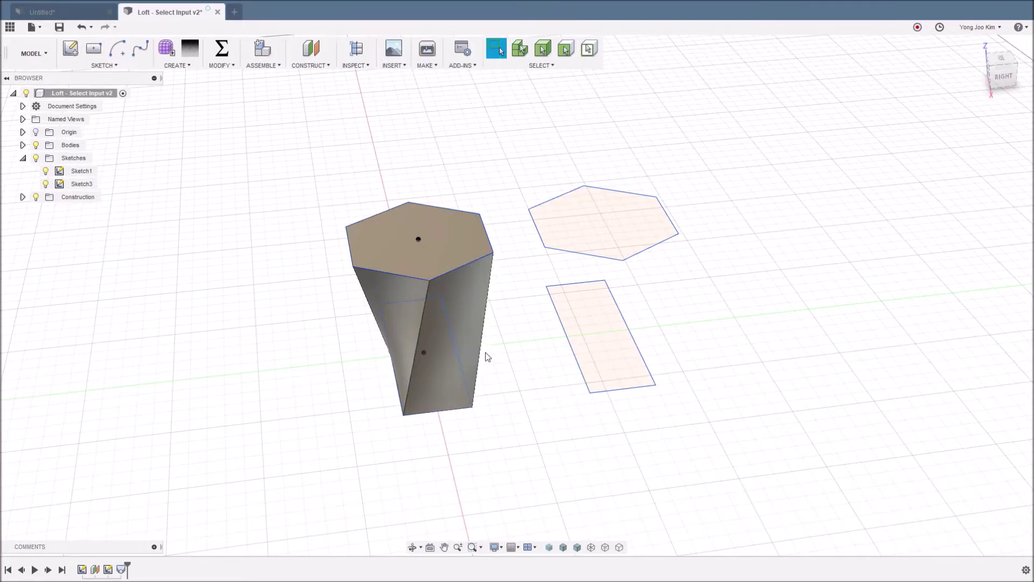
# - Start another new-body loft between the off-origin rectangle and the hexagon directly above it
pyautogui.moveTo(521, 370)
pyautogui.keyDown('shift'); pyautogui.mouseDown(button='middle')
pyautogui.moveTo(489, 354)
pyautogui.moveTo(535, 357)
pyautogui.moveTo(526, 337)
pyautogui.mouseUp(button='middle'); pyautogui.keyUp('shift')
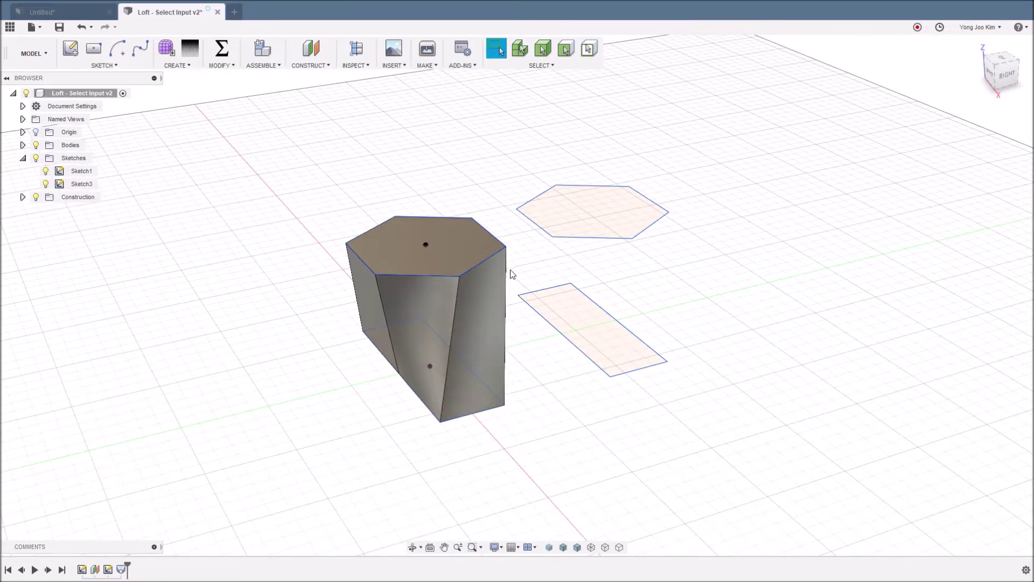
pyautogui.rightClick(540, 369)
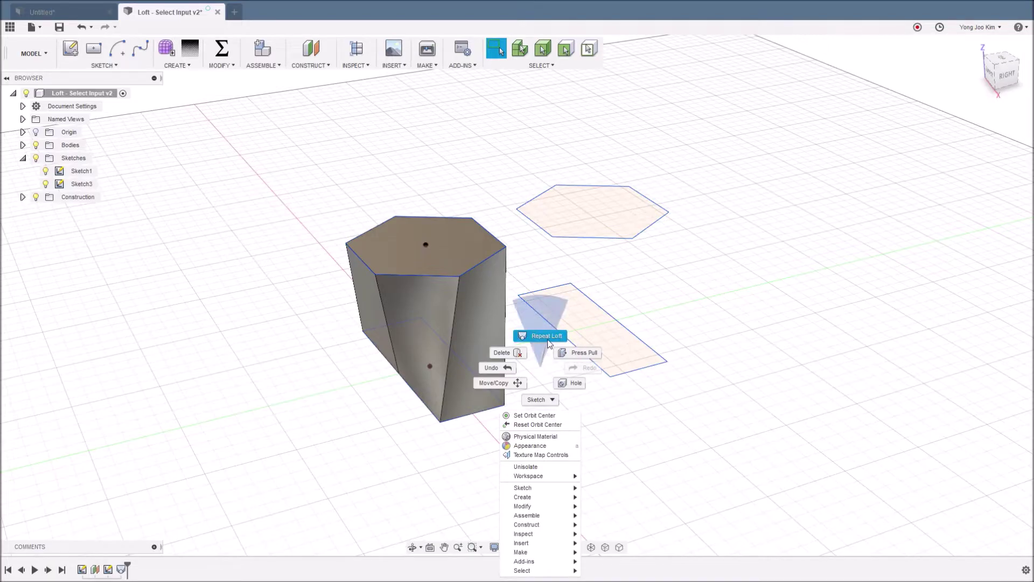
pyautogui.click(547, 336)
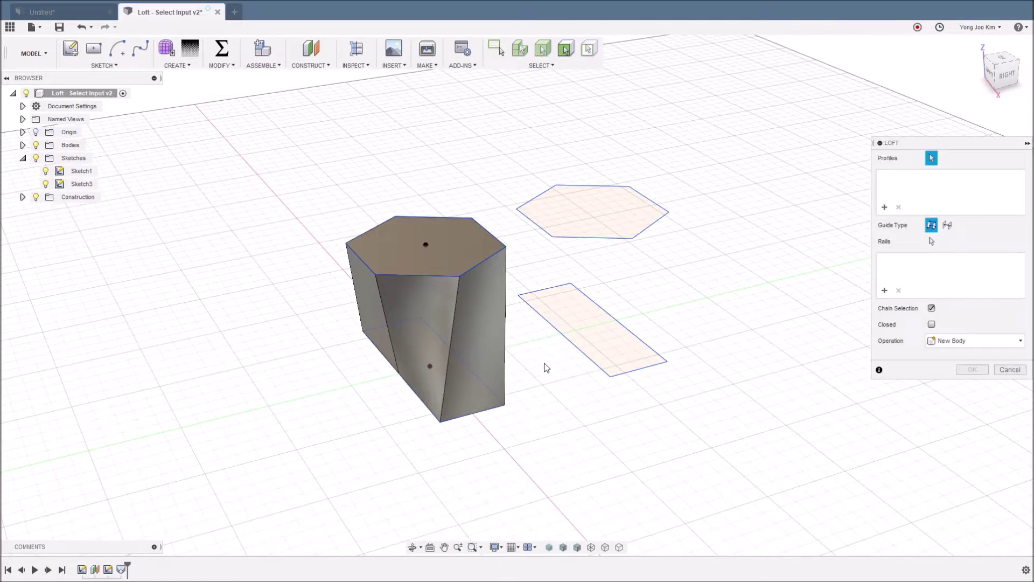
pyautogui.click(592, 331)
pyautogui.click(599, 218)
pyautogui.keyDown('shift'); pyautogui.moveTo(722, 325); pyautogui.dragTo(573, 246, button='middle'); pyautogui.keyUp('shift')
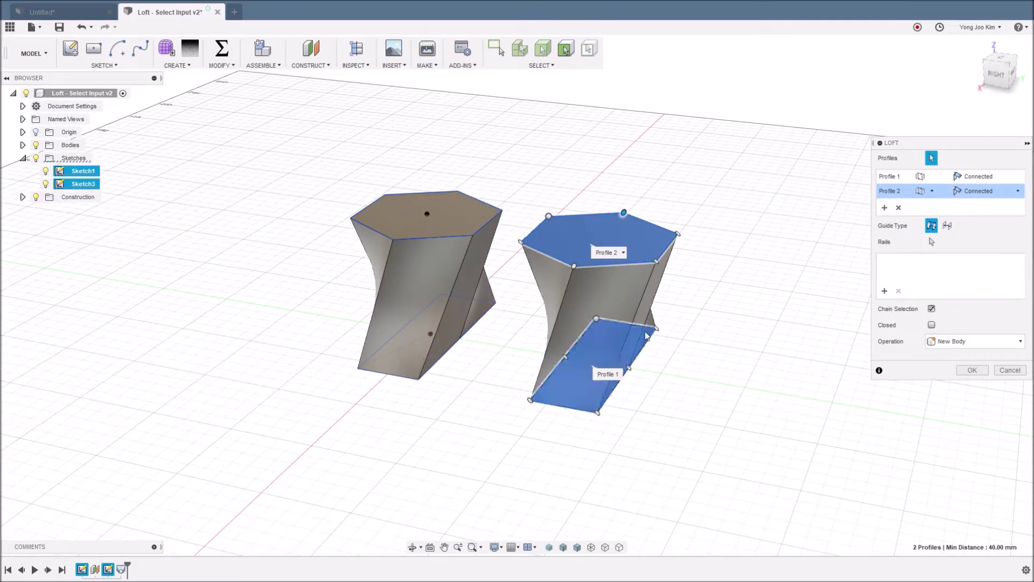
pyautogui.keyDown('shift'); pyautogui.moveTo(658, 397); pyautogui.dragTo(697, 406, button='middle'); pyautogui.keyUp('shift')
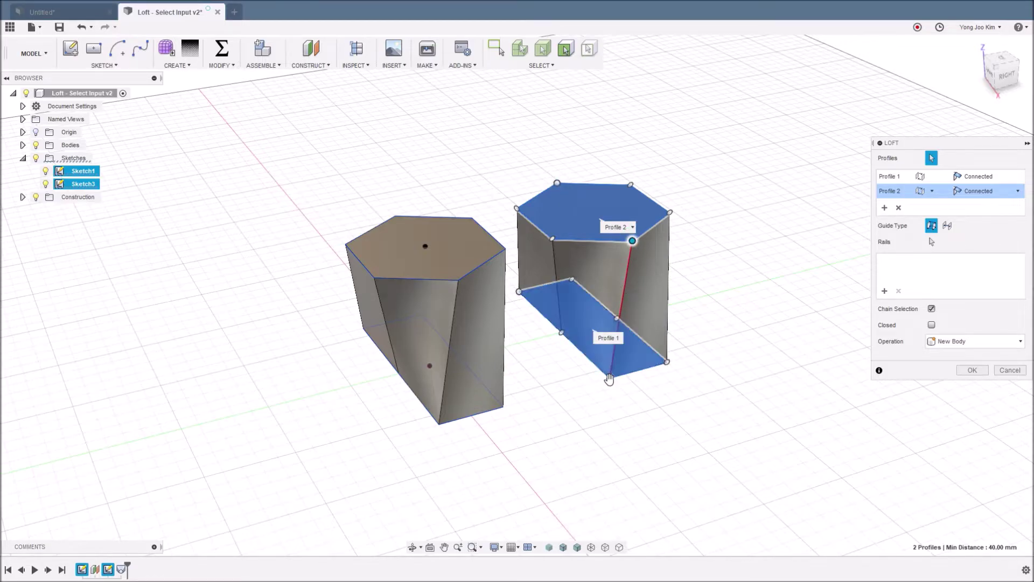
# - Shift one mapping point on each of two opposite sides of the hexagon profile to its neighbouring corner
pyautogui.click(631, 241)
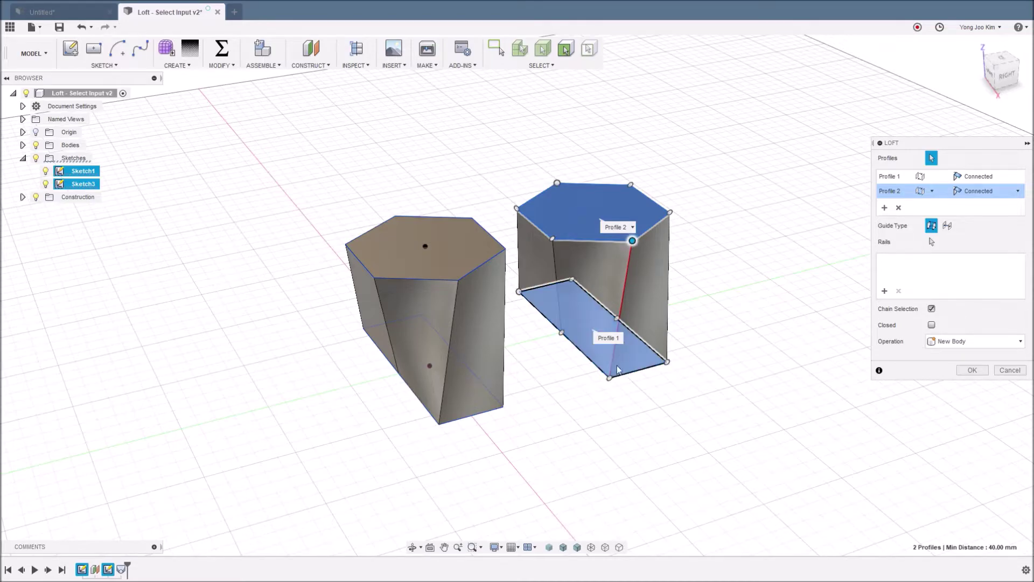
pyautogui.moveTo(632, 239); pyautogui.dragTo(553, 243)
pyautogui.keyDown('shift'); pyautogui.moveTo(776, 291); pyautogui.dragTo(734, 273, button='middle'); pyautogui.keyUp('shift')
pyautogui.keyDown('shift'); pyautogui.moveTo(711, 309); pyautogui.dragTo(567, 332, button='middle'); pyautogui.keyUp('shift')
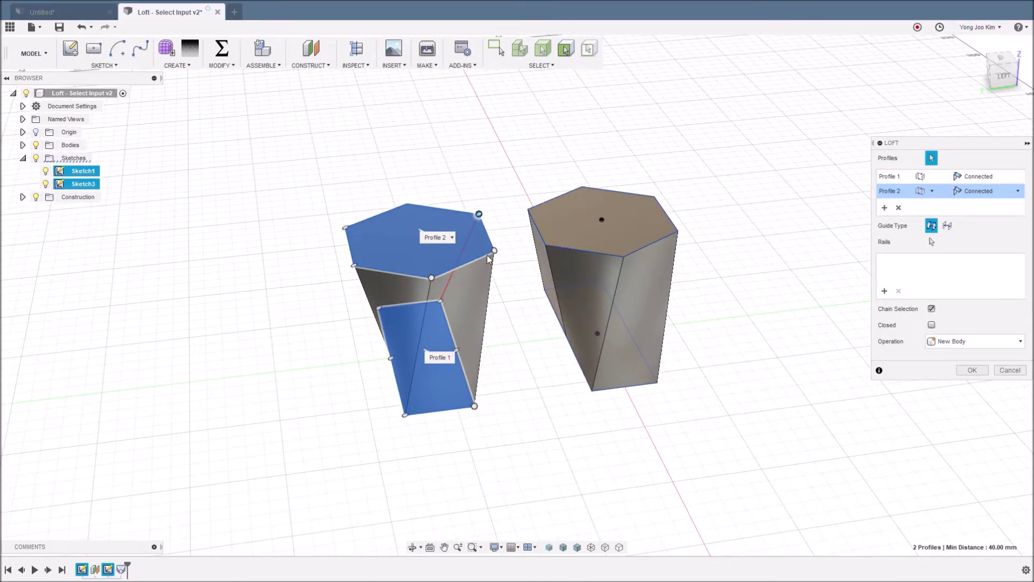
pyautogui.moveTo(492, 250); pyautogui.dragTo(435, 280)
pyautogui.keyDown('shift'); pyautogui.moveTo(526, 404); pyautogui.dragTo(534, 356, button='middle'); pyautogui.keyUp('shift')
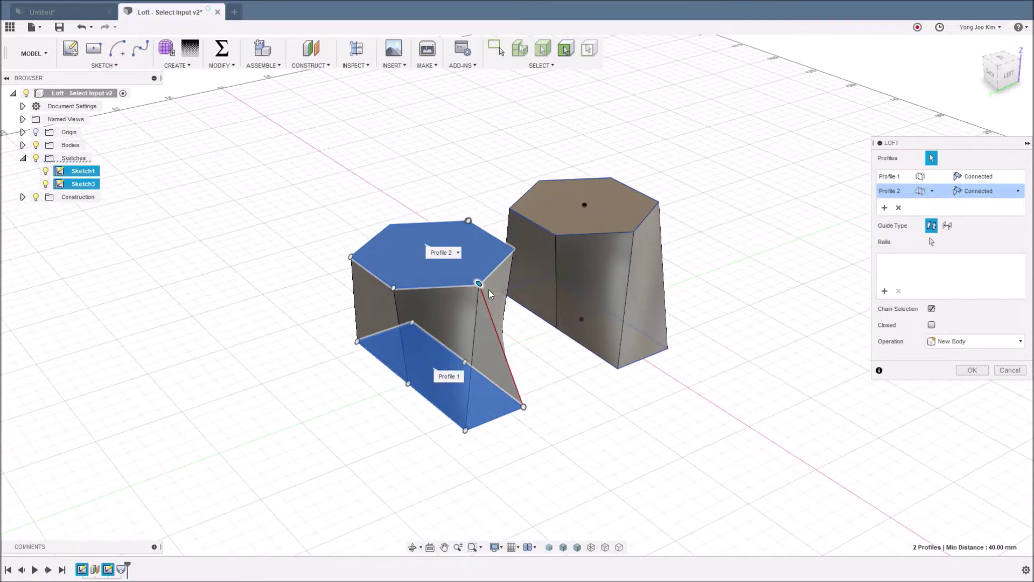
# - Try sliding a hexagon mapping point along its edge and past the neighbouring mapping line, and return it to the corner
pyautogui.moveTo(479, 281); pyautogui.dragTo(438, 287)
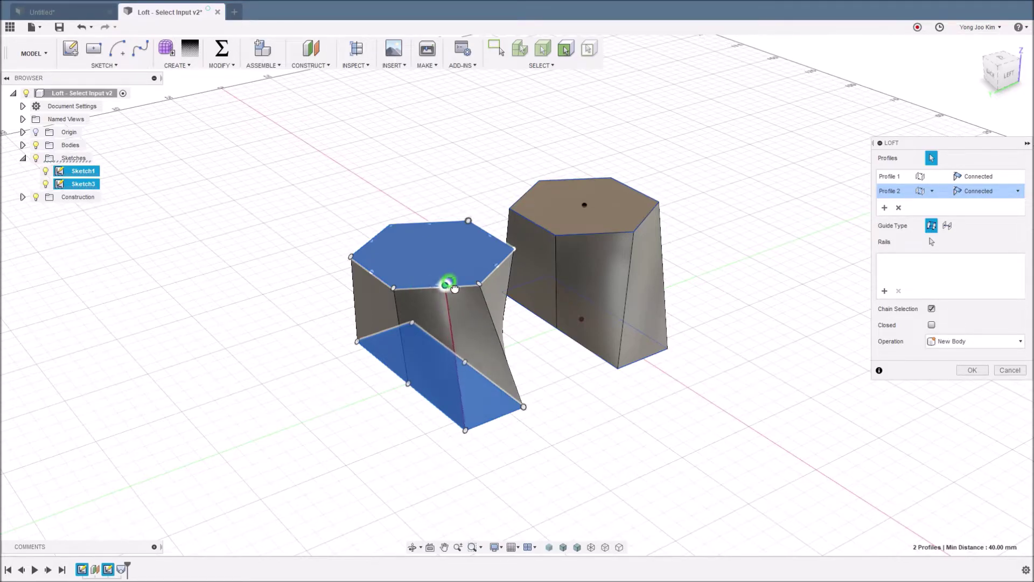
pyautogui.moveTo(452, 283); pyautogui.dragTo(488, 275)
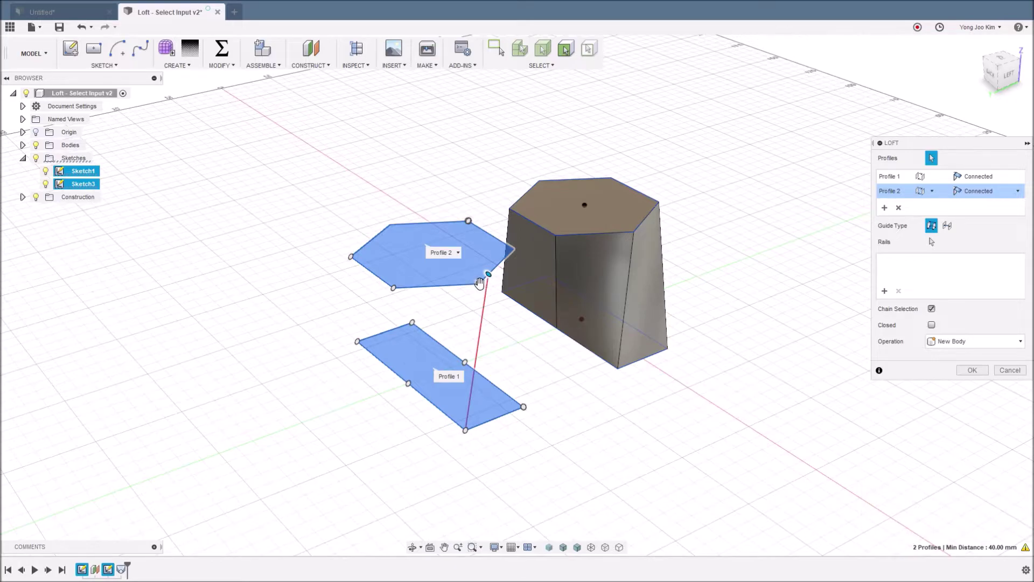
pyautogui.click(488, 274)
pyautogui.moveTo(489, 274); pyautogui.dragTo(478, 283)
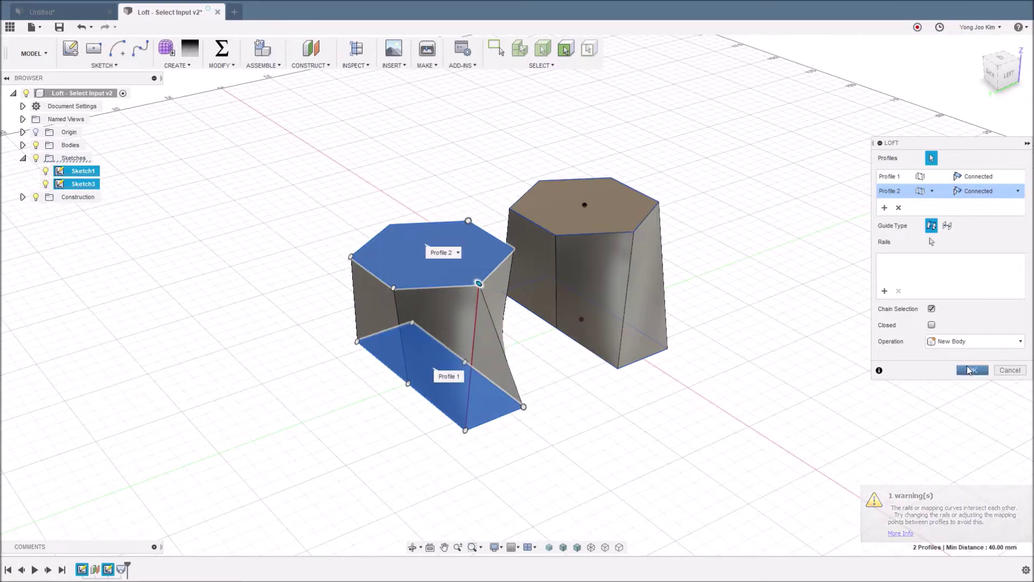
# - Complete the remapped loft and compare it with the first lofted body from several sides
pyautogui.click(967, 370)
pyautogui.keyDown('shift'); pyautogui.moveTo(639, 429); pyautogui.dragTo(785, 422, button='middle'); pyautogui.keyUp('shift')
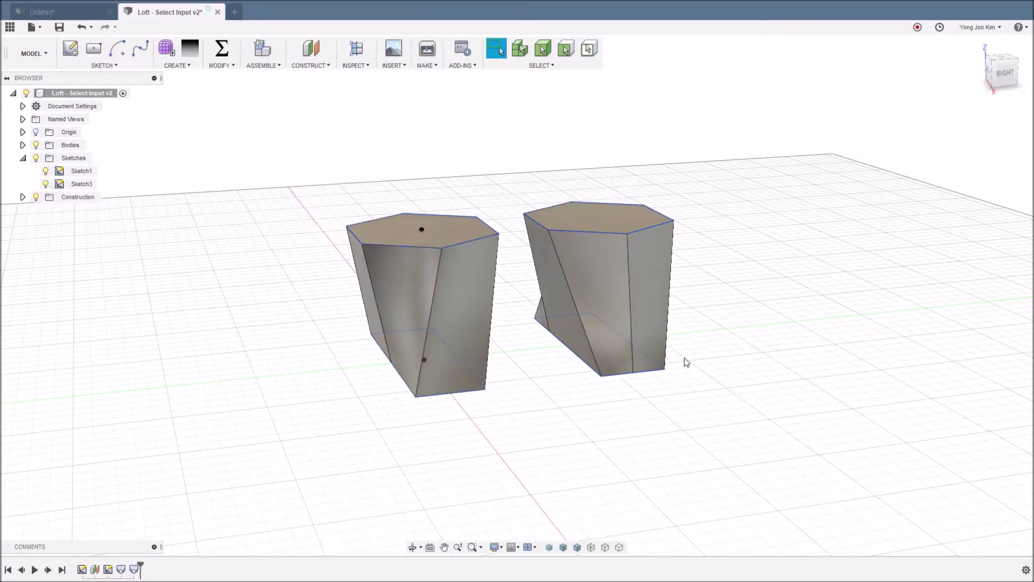
pyautogui.keyDown('shift'); pyautogui.moveTo(549, 370); pyautogui.dragTo(553, 384, button='middle'); pyautogui.keyUp('shift')
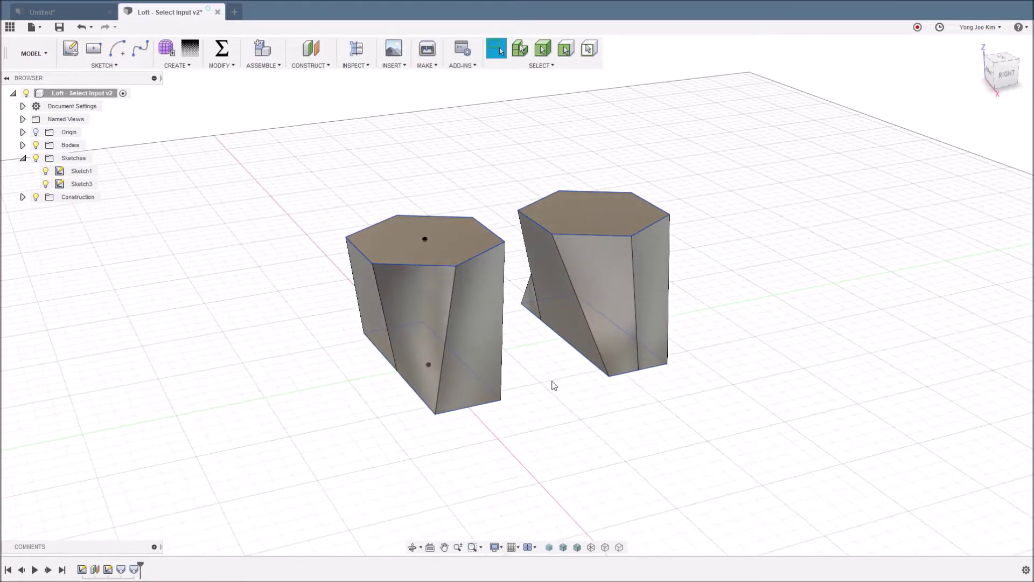
# - Edit the remapped loft and try reordering its profiles by making Profile 1 the second profile
pyautogui.click(134, 569)
pyautogui.rightClick(134, 569)
pyautogui.click(169, 474)
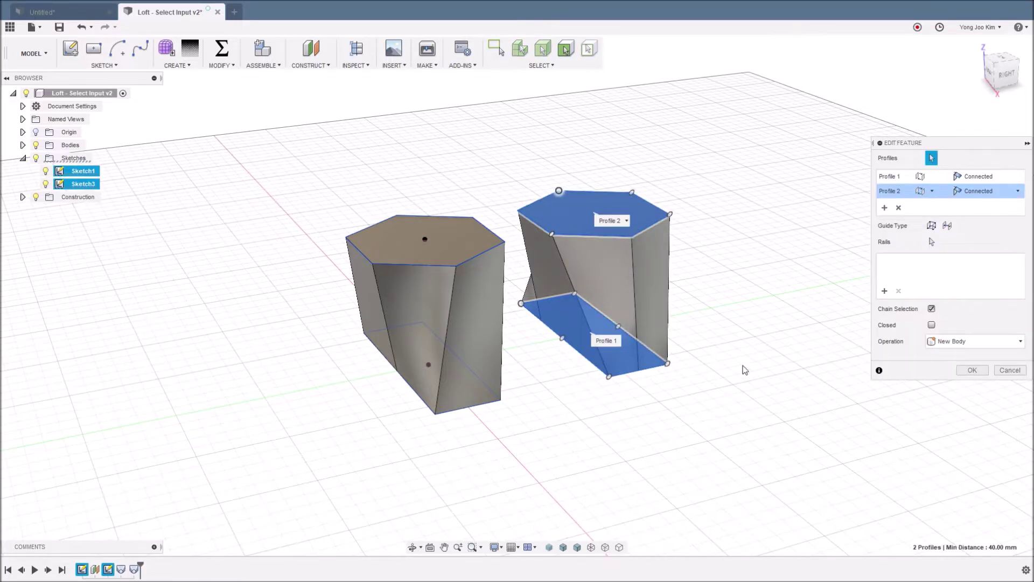
pyautogui.click(932, 178)
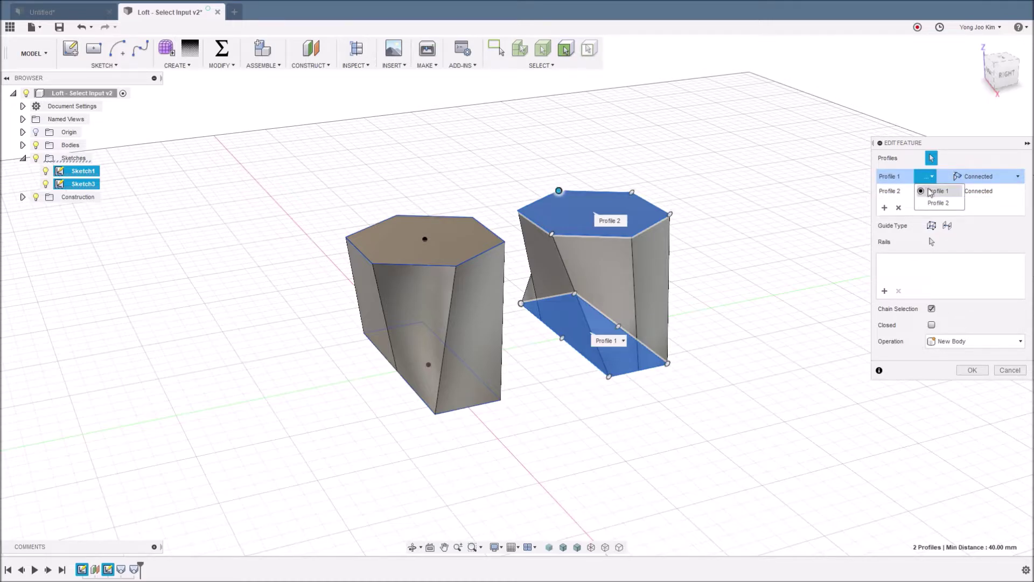
pyautogui.click(937, 203)
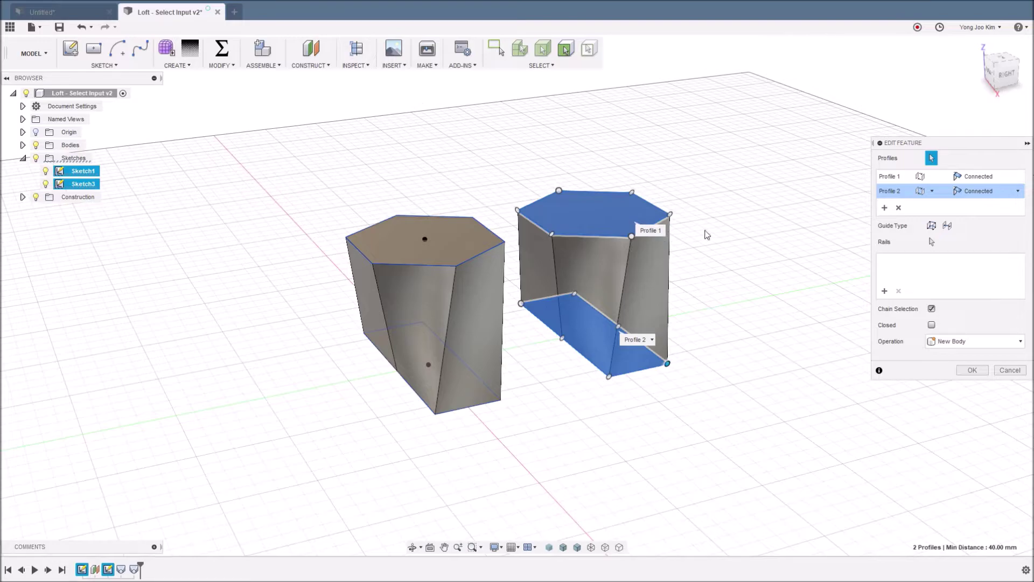
# - Swap the profile order back, try swapping it once more on the rectangle profile, and cancel the loft edit
pyautogui.click(931, 176)
pyautogui.click(939, 204)
pyautogui.click(642, 342)
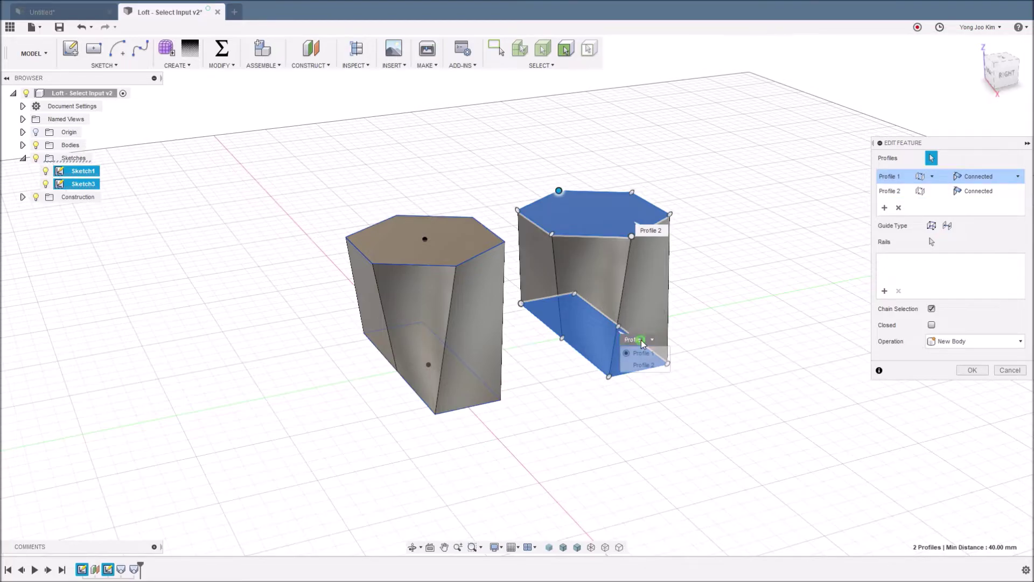
pyautogui.click(643, 365)
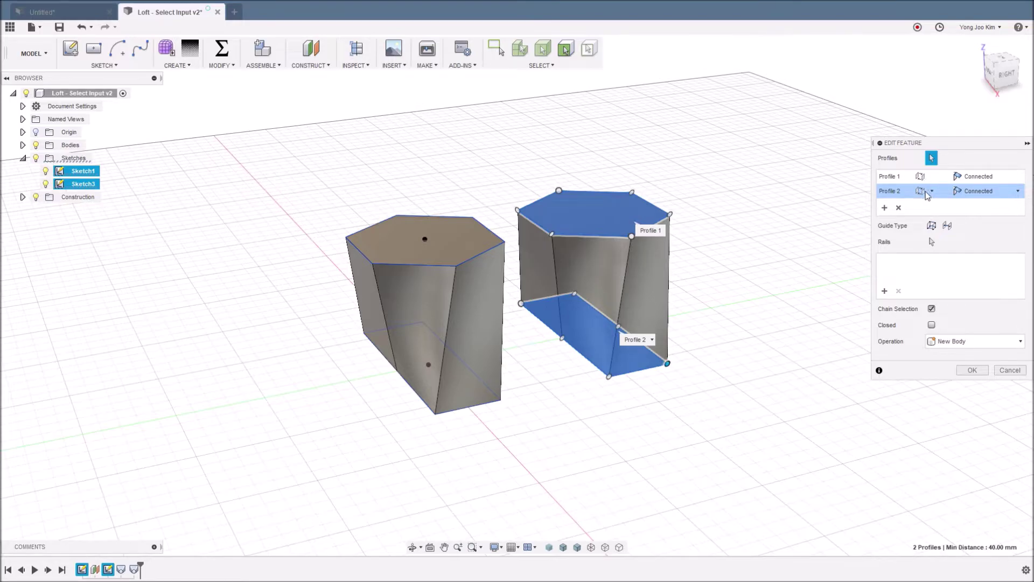
pyautogui.click(1004, 371)
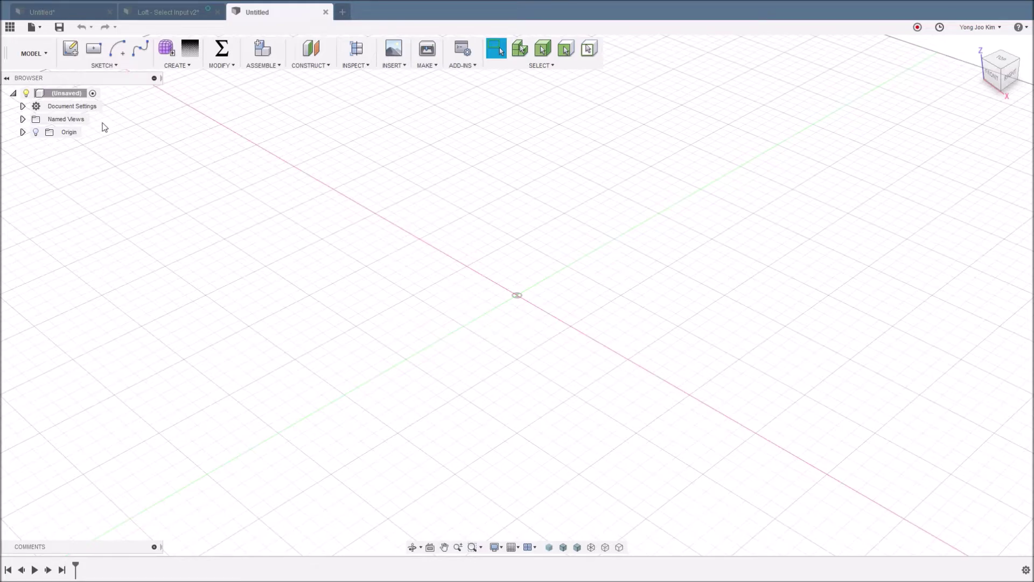
# - In a new design, start a sketch on the horizontal ground plane and draw a circle about 30 mm in diameter centred on the origin
pyautogui.click(70, 48)
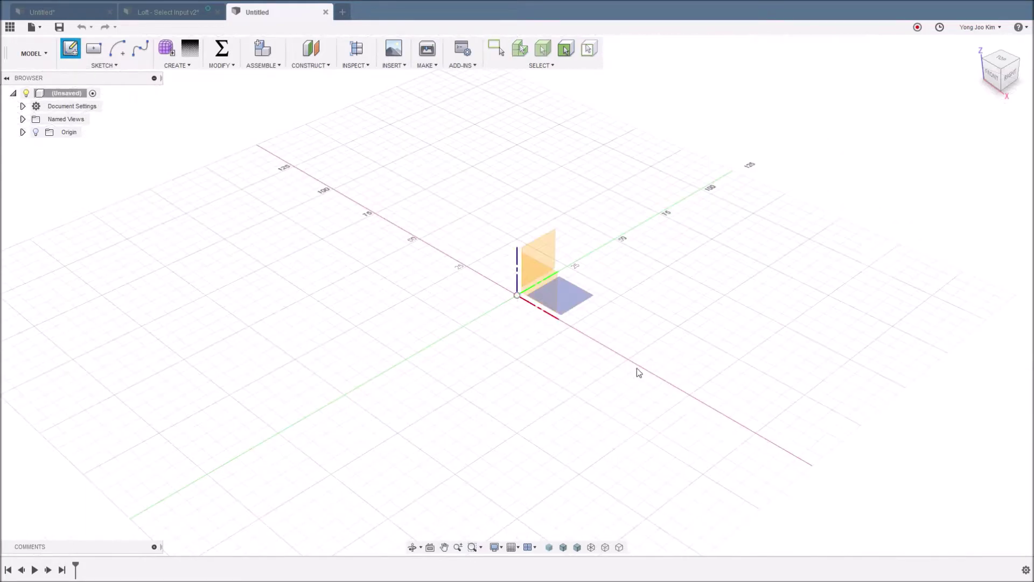
pyautogui.click(586, 305)
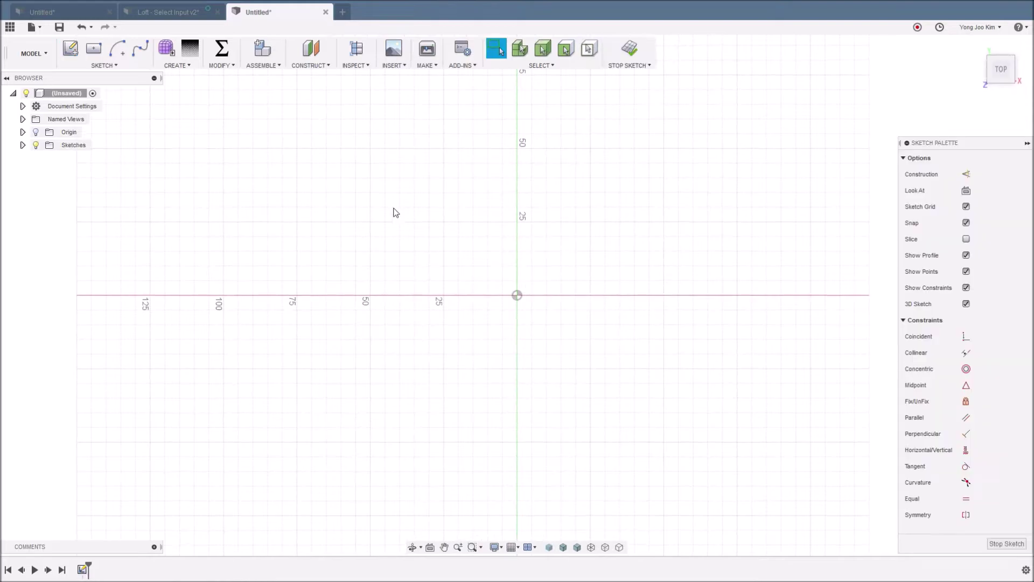
pyautogui.click(115, 65)
pyautogui.moveTo(134, 115)
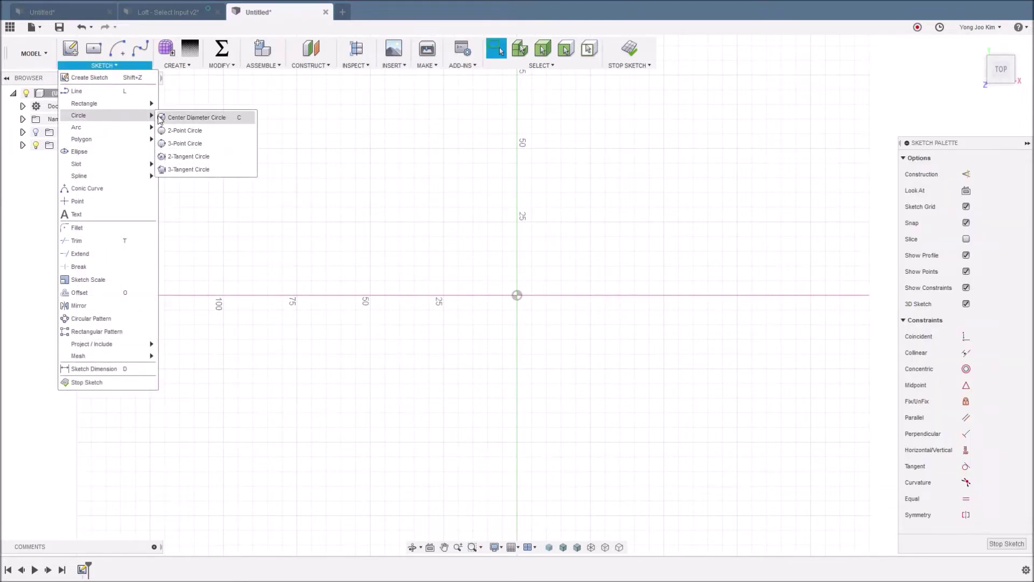
pyautogui.click(197, 118)
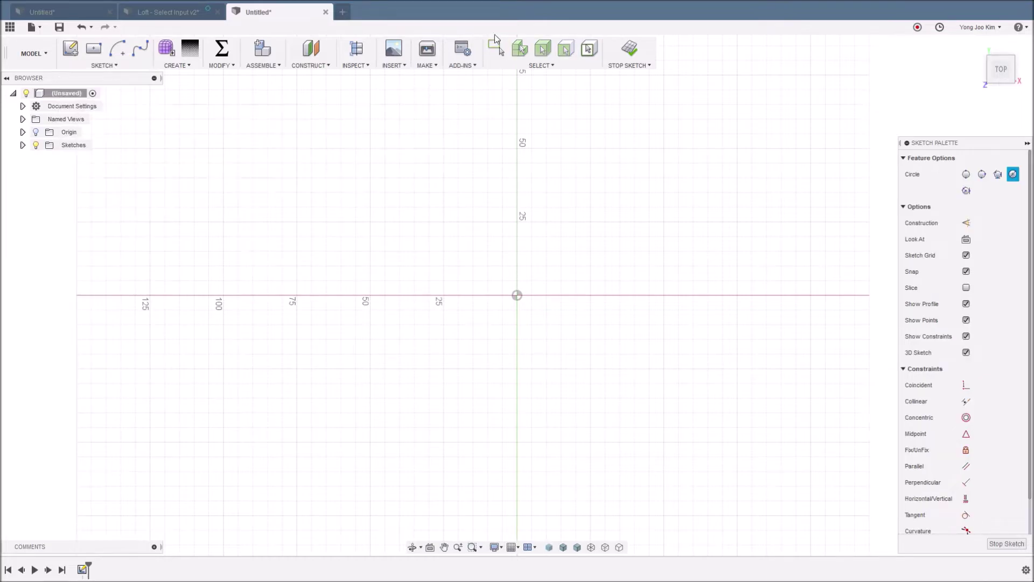
pyautogui.moveTo(564, 249); pyautogui.dragTo(448, 250, button='middle')
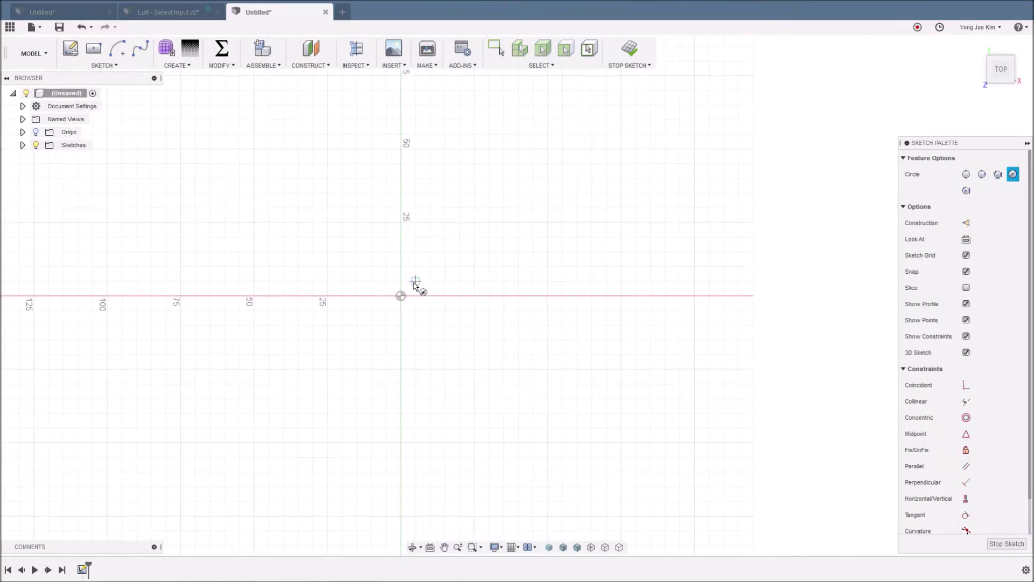
pyautogui.click(401, 296)
pyautogui.click(402, 343)
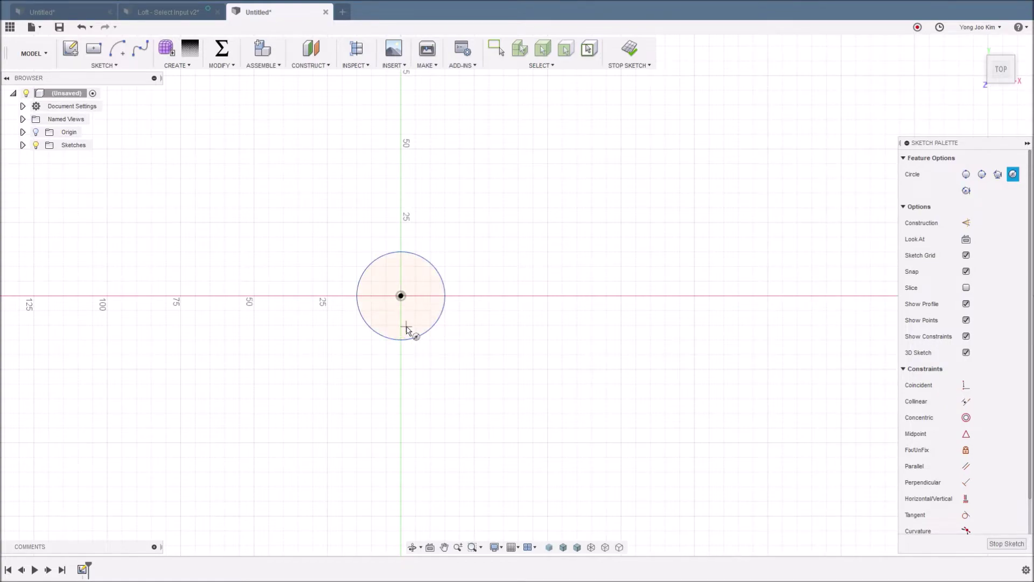
pyautogui.press('Escape')
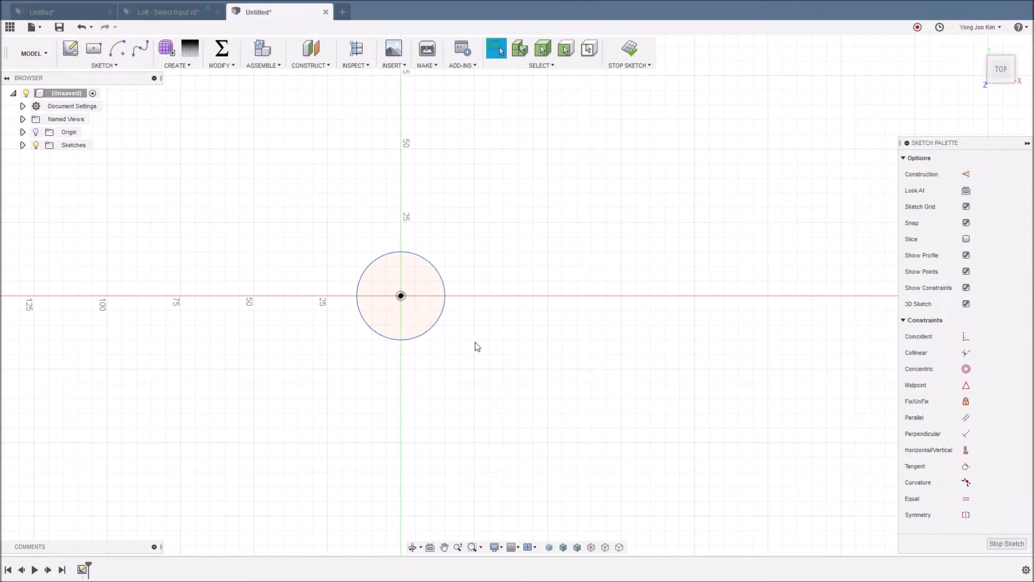
# - Copy the circle twice along the X axis, 50 mm and about 100 mm from the original, and finish the sketch
pyautogui.click(439, 324)
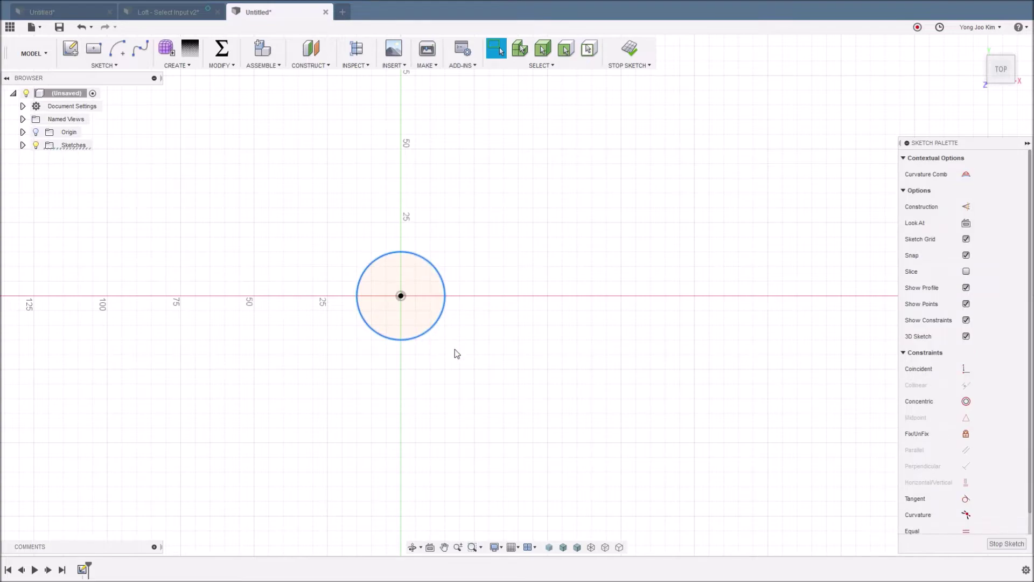
pyautogui.press('m')
pyautogui.moveTo(439, 302); pyautogui.dragTo(578, 295)
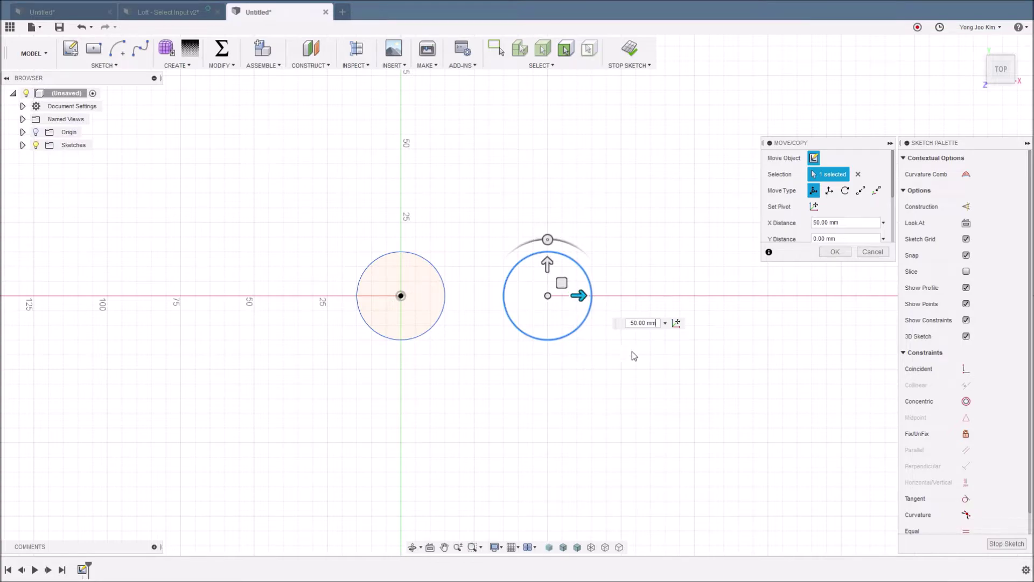
pyautogui.click(825, 254)
pyautogui.click(661, 354)
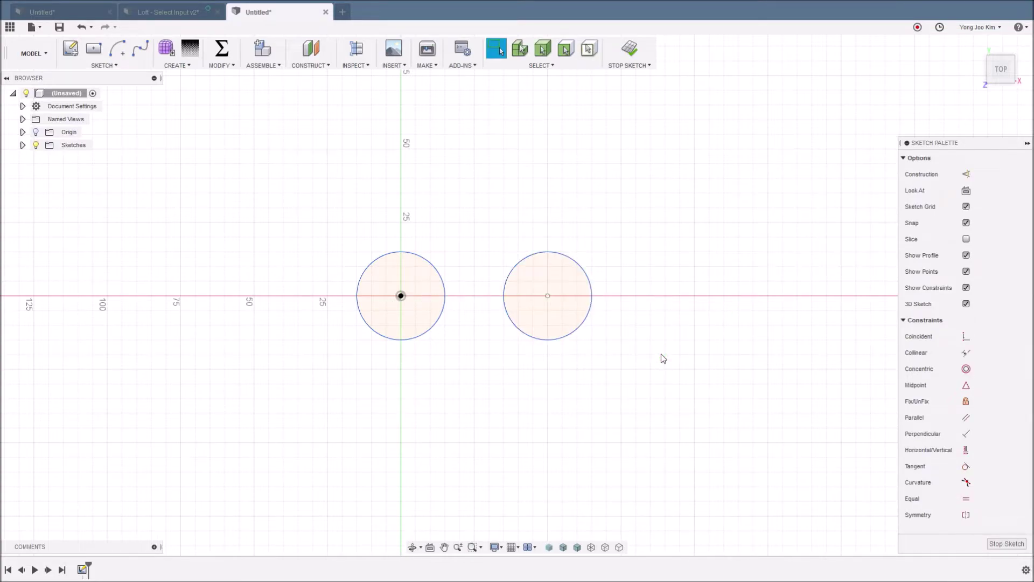
pyautogui.hotkey('ctrl', 'v')
pyautogui.moveTo(459, 298); pyautogui.dragTo(724, 307)
pyautogui.click(835, 349)
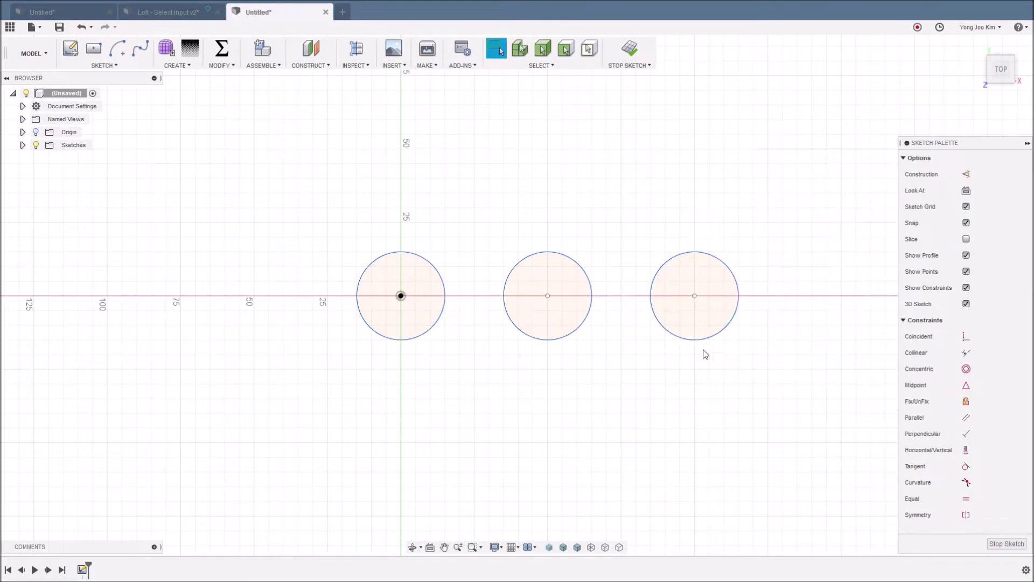
pyautogui.click(630, 54)
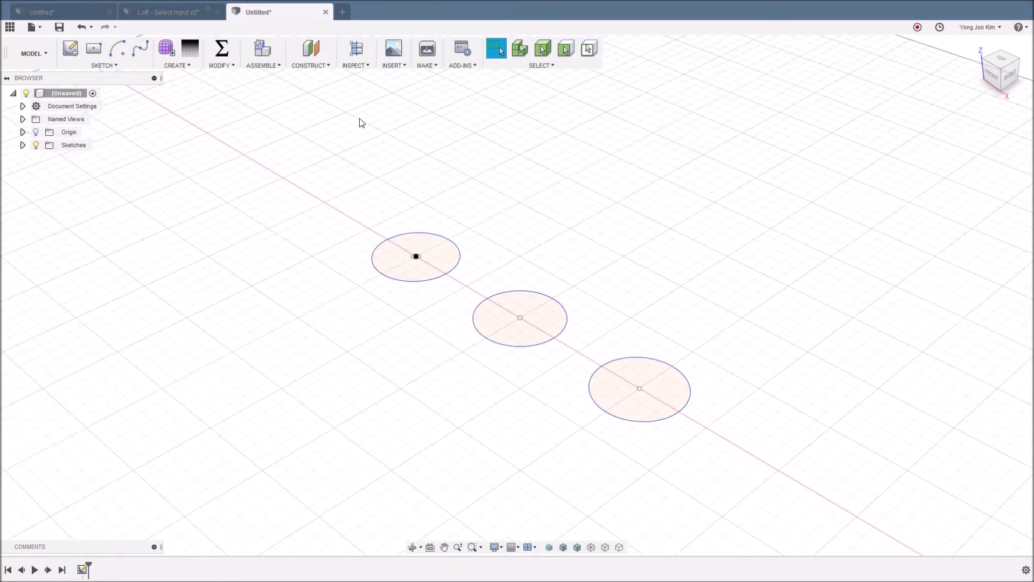
# - Create a construction plane offset 40 mm above the circle centred on the origin
pyautogui.click(317, 65)
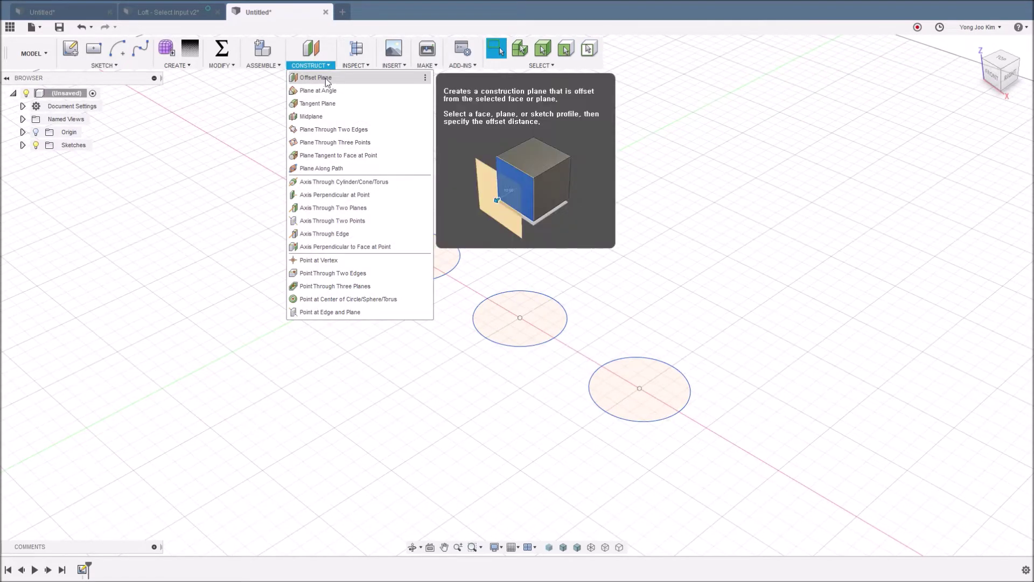
pyautogui.click(327, 78)
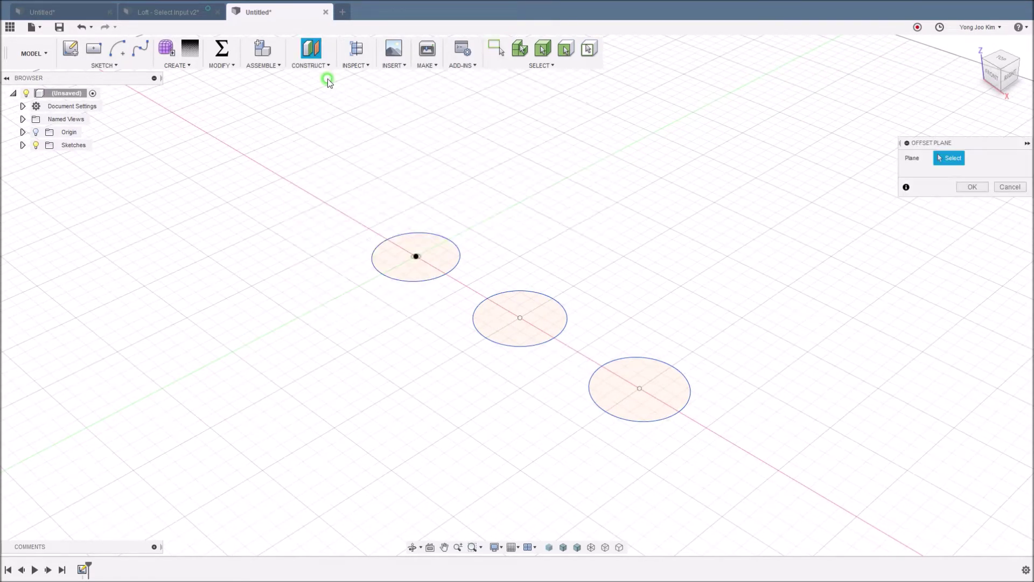
pyautogui.click(428, 253)
pyautogui.moveTo(415, 249); pyautogui.dragTo(409, 143)
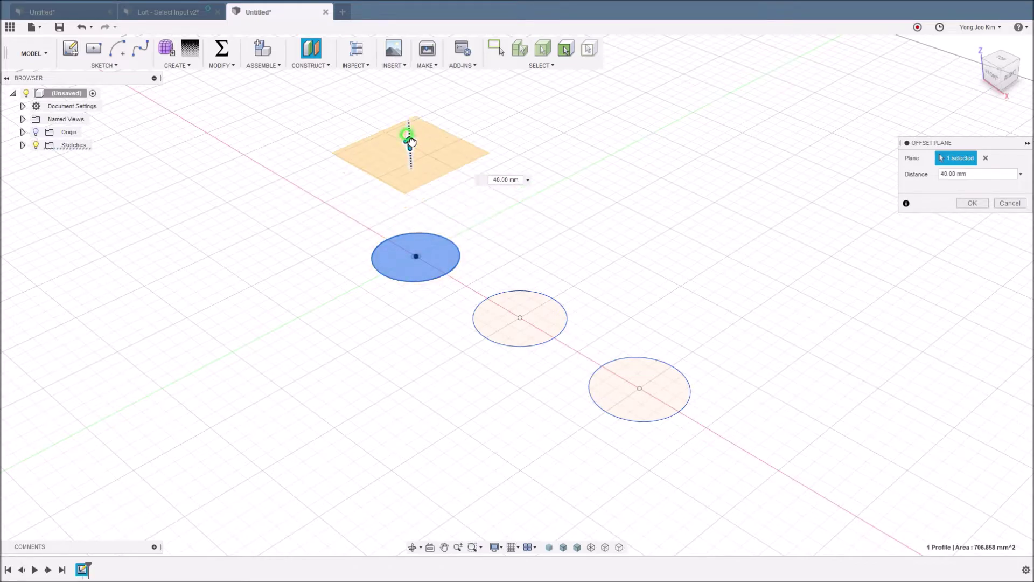
pyautogui.click(969, 204)
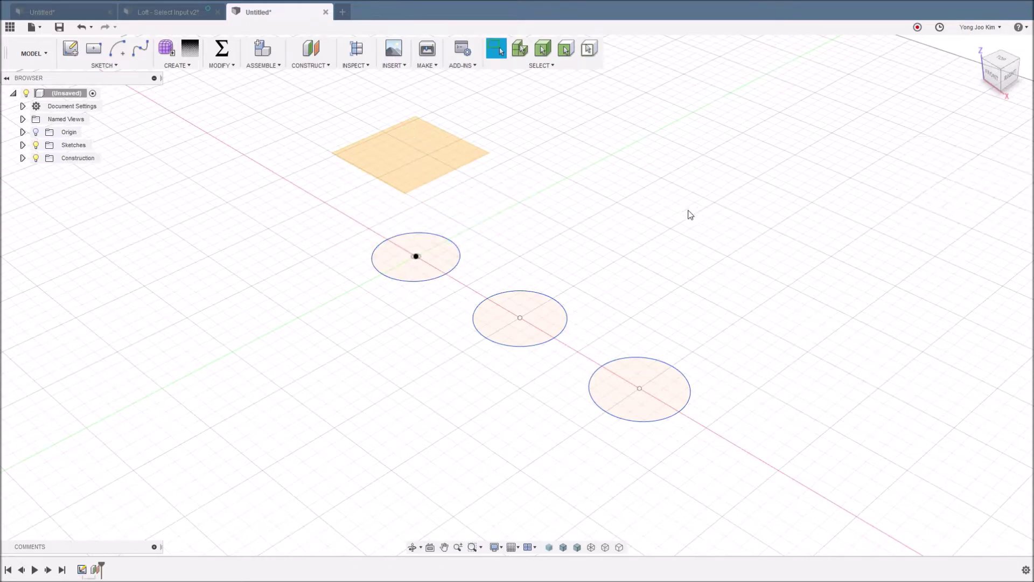
# - Sketch a circle about 10 mm in diameter, centred on the origin, on the offset construction plane
pyautogui.click(422, 159)
pyautogui.click(110, 65)
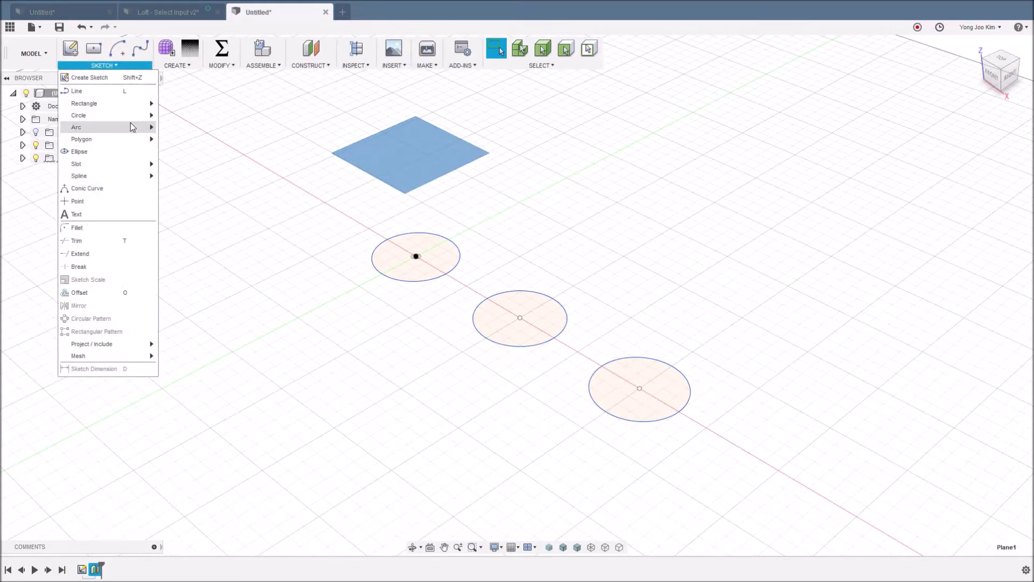
pyautogui.moveTo(141, 114)
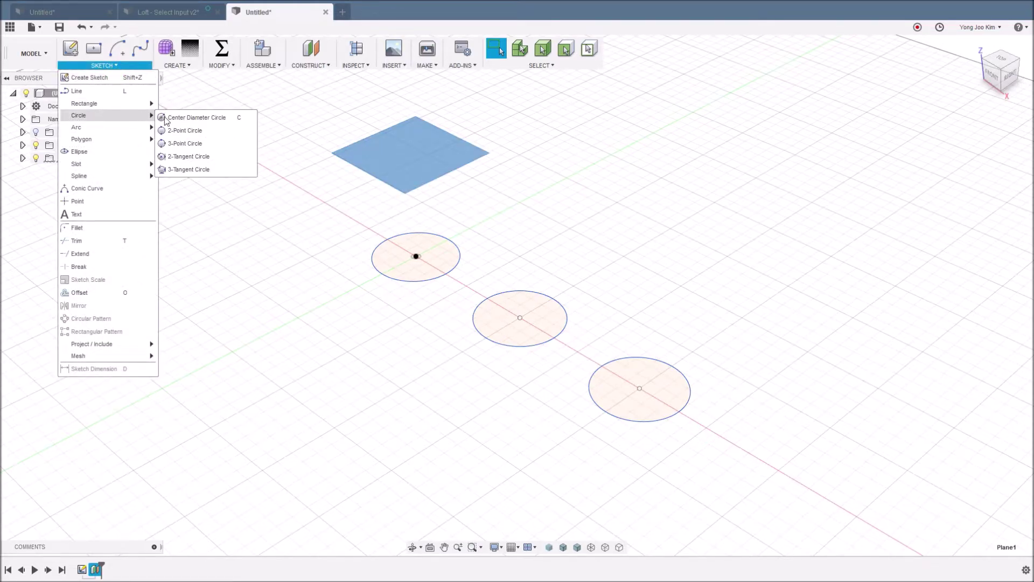
pyautogui.click(192, 114)
pyautogui.moveTo(411, 212); pyautogui.dragTo(261, 208, button='middle')
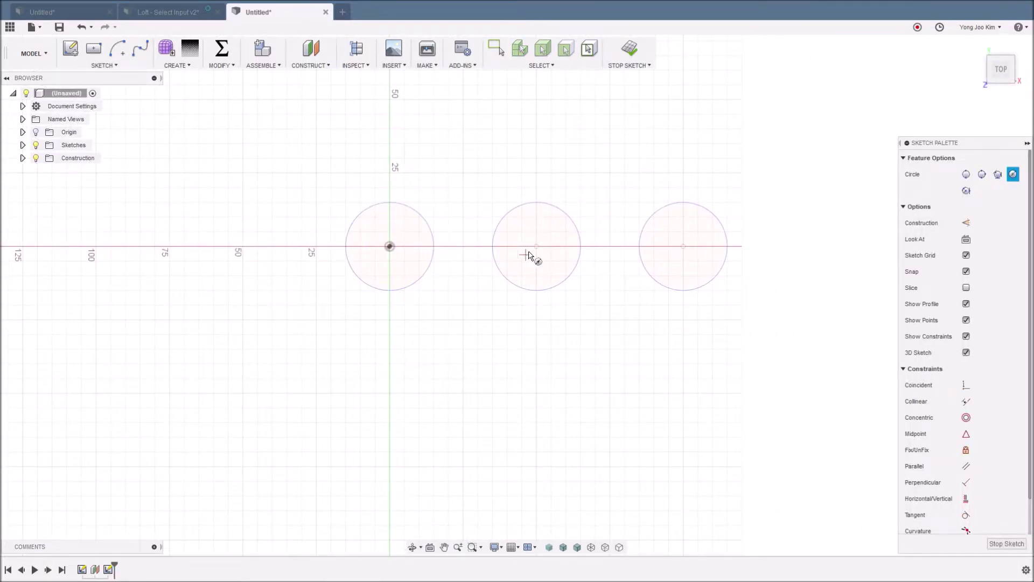
pyautogui.click(389, 247)
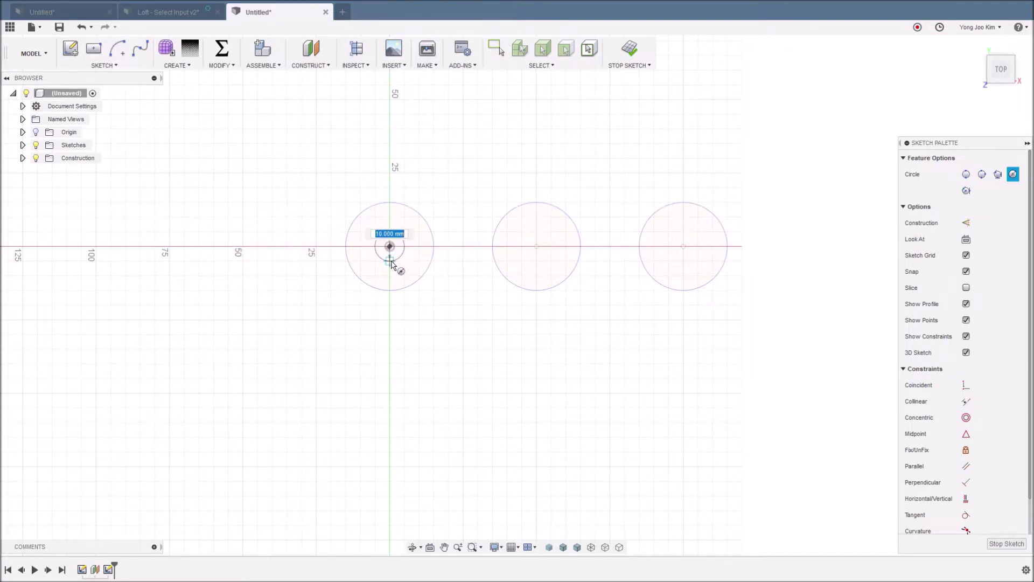
pyautogui.click(391, 262)
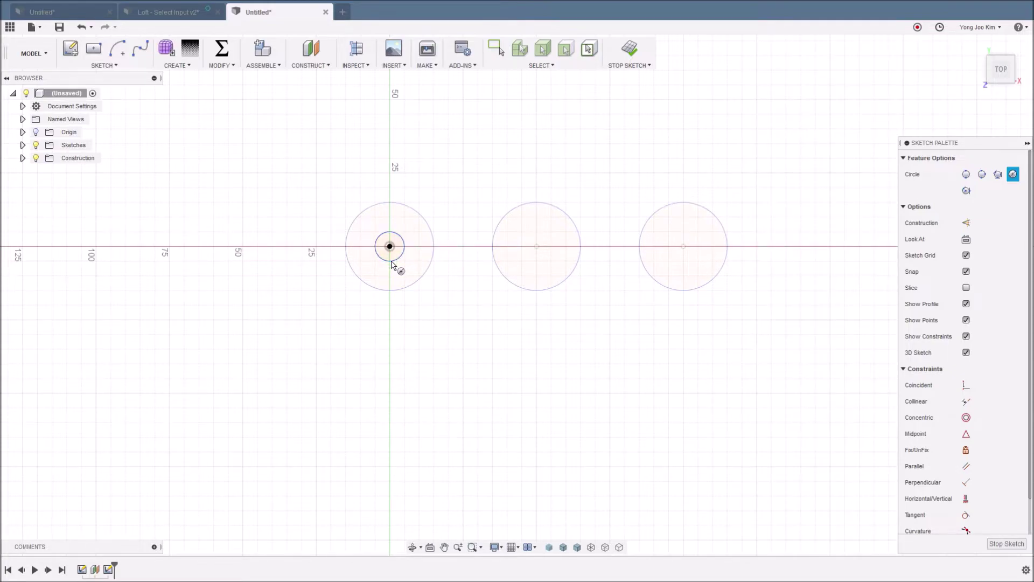
pyautogui.press('Escape')
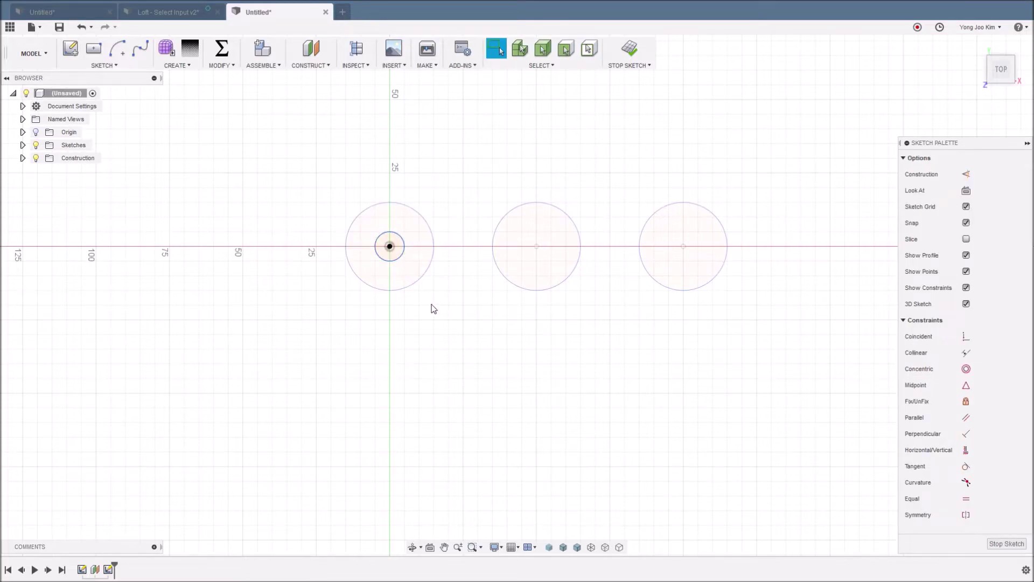
# - Copy the small circle 50 mm and 100 mm along the X axis and finish the sketch
pyautogui.click(399, 257)
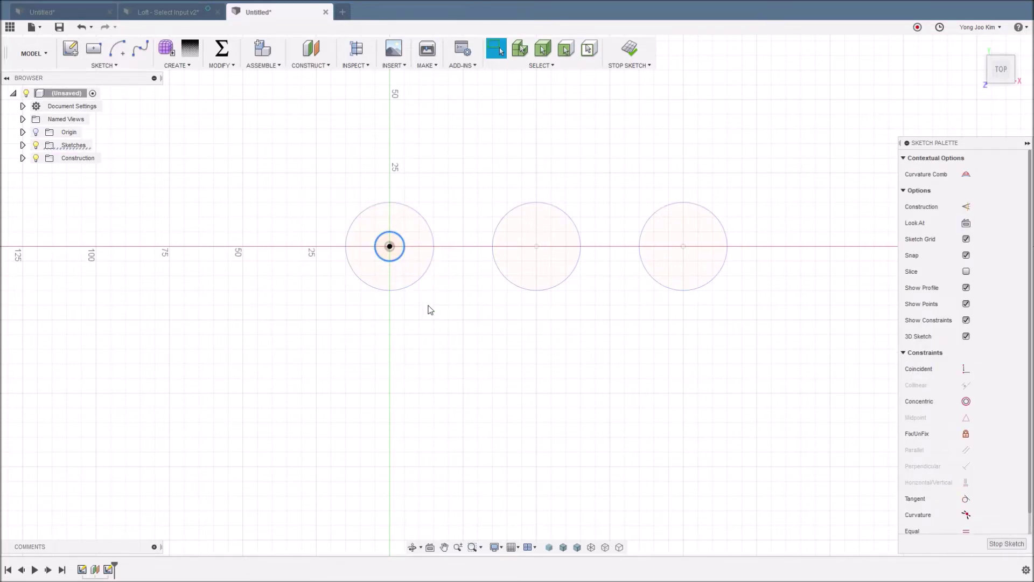
pyautogui.press('m')
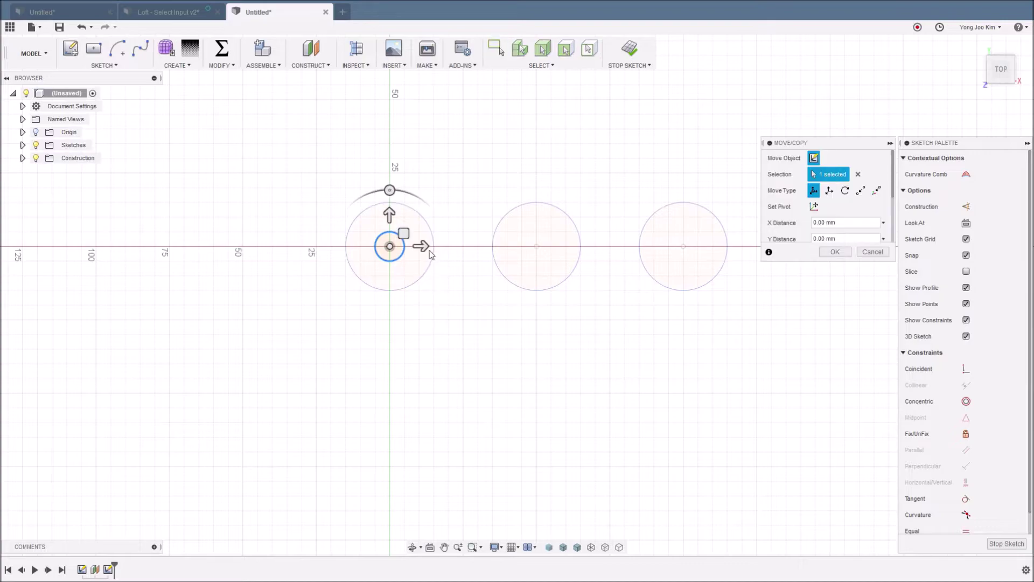
pyautogui.moveTo(423, 247); pyautogui.dragTo(572, 246)
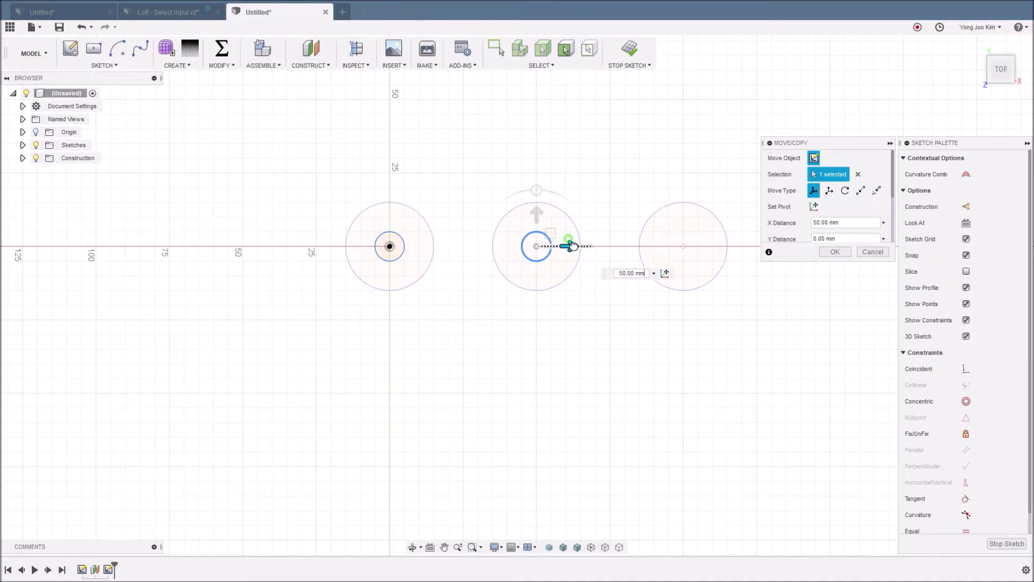
pyautogui.click(835, 252)
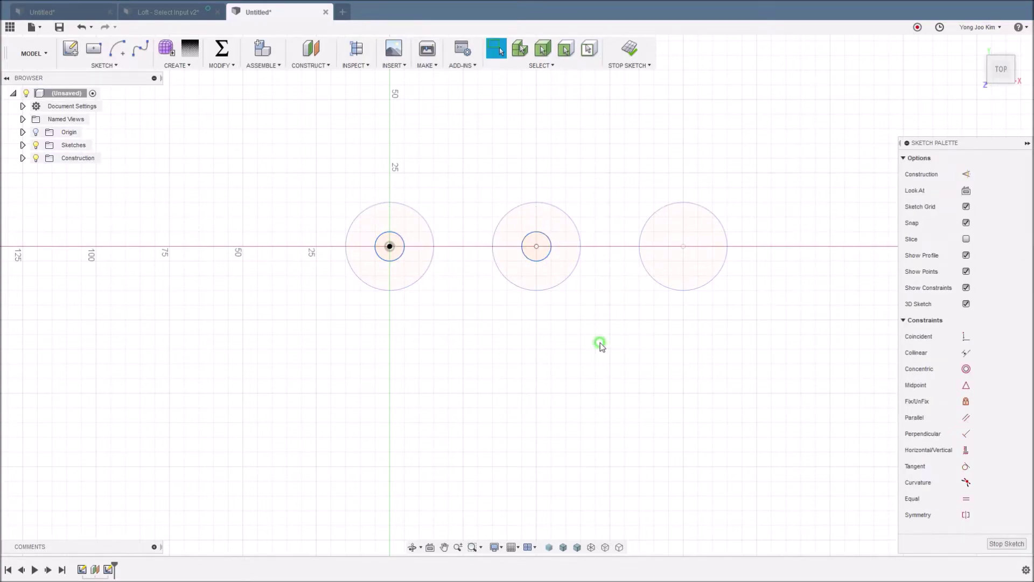
pyautogui.press('m')
pyautogui.moveTo(424, 246); pyautogui.dragTo(715, 248)
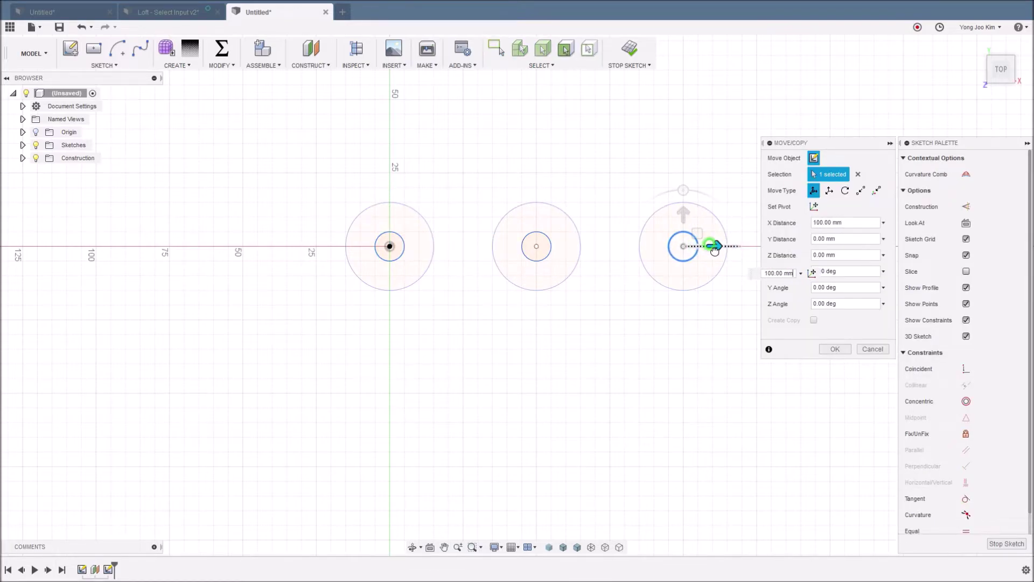
pyautogui.click(834, 349)
pyautogui.click(629, 48)
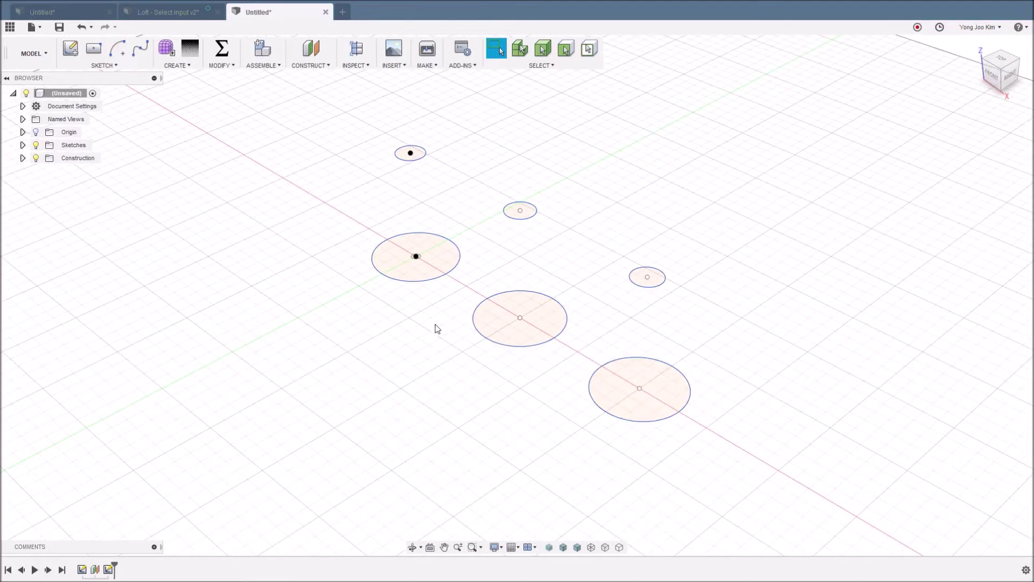
# - Extrude the three large circles 25 mm downward, away from the small circles, as new bodies
pyautogui.moveTo(997, 59); pyautogui.dragTo(893, 215)
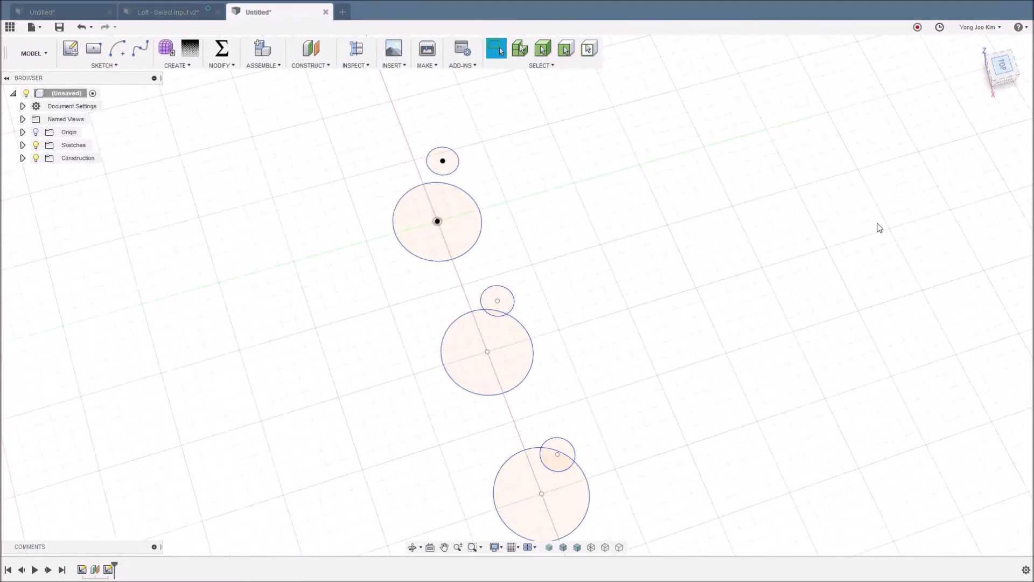
pyautogui.scroll(-2, 595, 356)
pyautogui.moveTo(595, 356); pyautogui.dragTo(596, 337, button='middle')
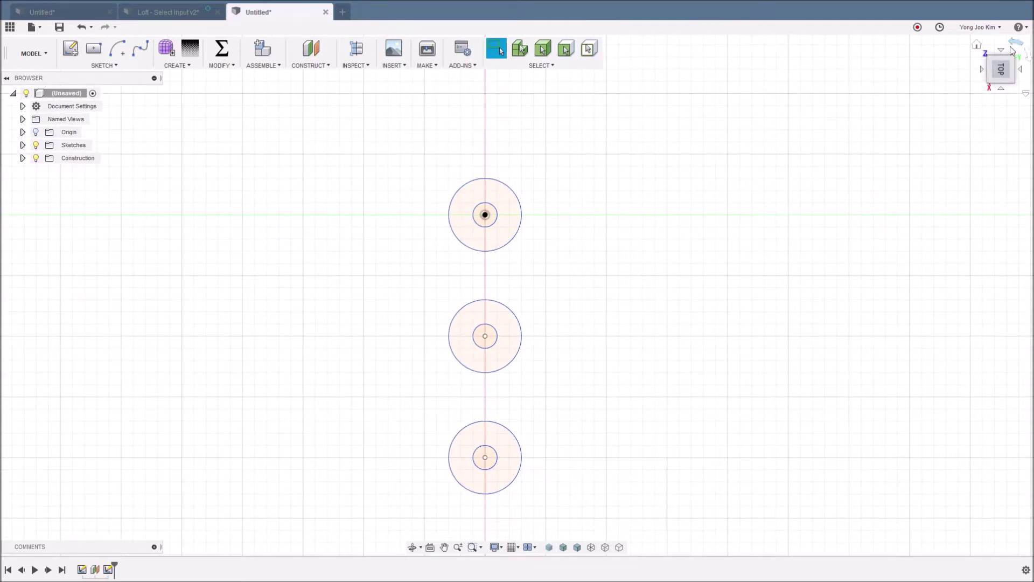
pyautogui.click(1012, 42)
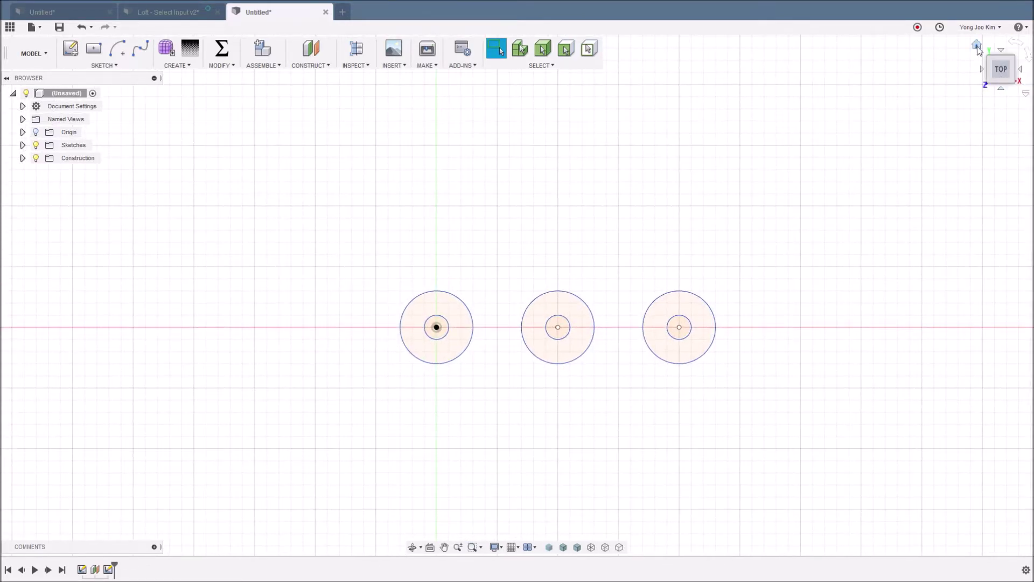
pyautogui.click(977, 45)
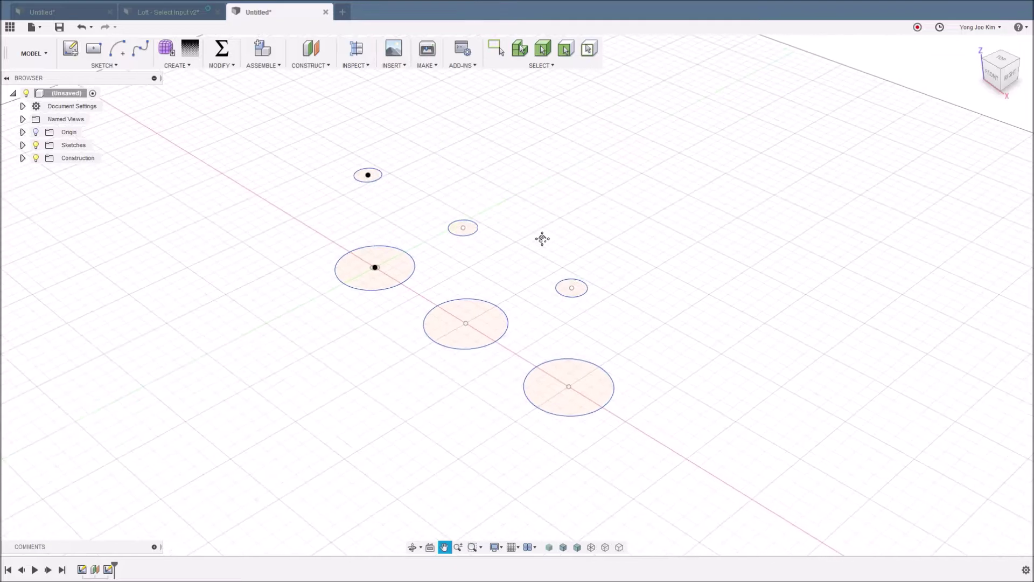
pyautogui.click(189, 68)
pyautogui.click(189, 105)
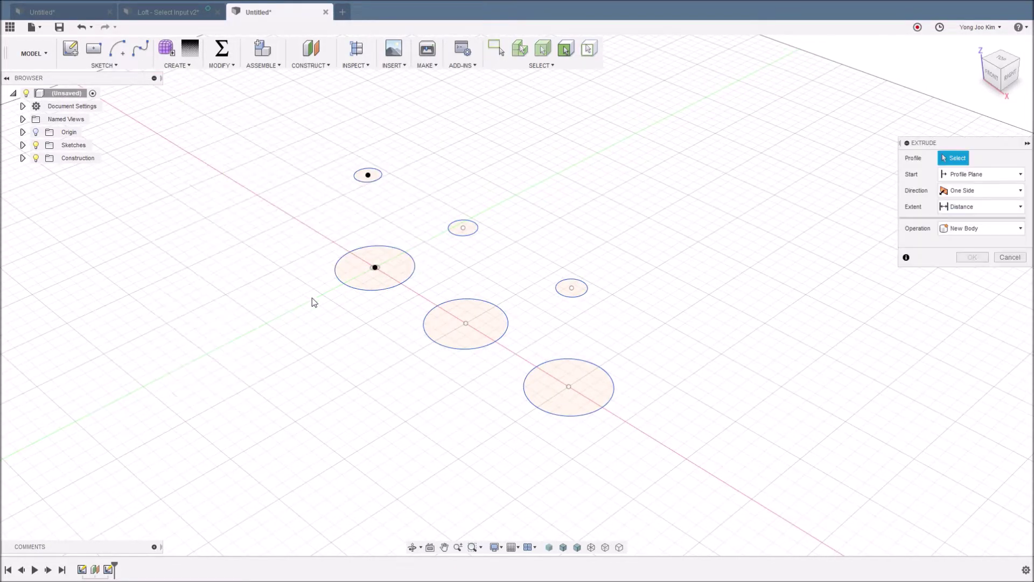
pyautogui.click(394, 273)
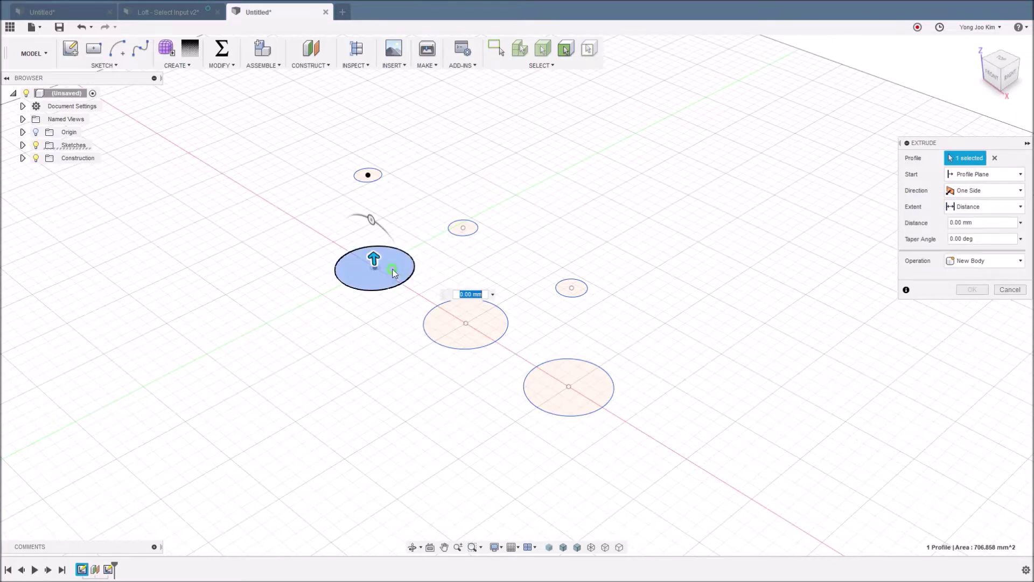
pyautogui.click(493, 332)
pyautogui.click(562, 379)
pyautogui.moveTo(565, 377); pyautogui.dragTo(567, 451)
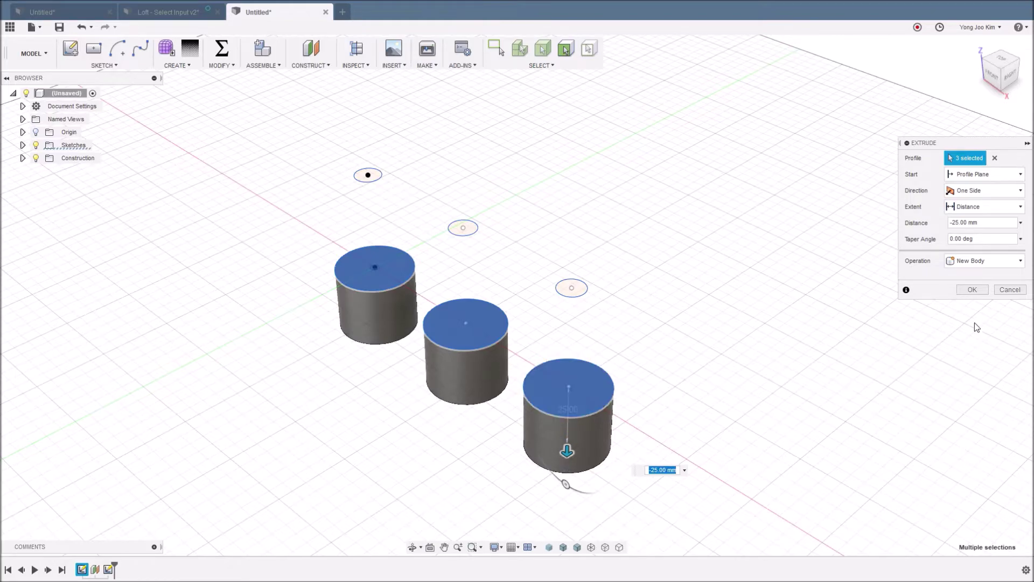
pyautogui.click(971, 290)
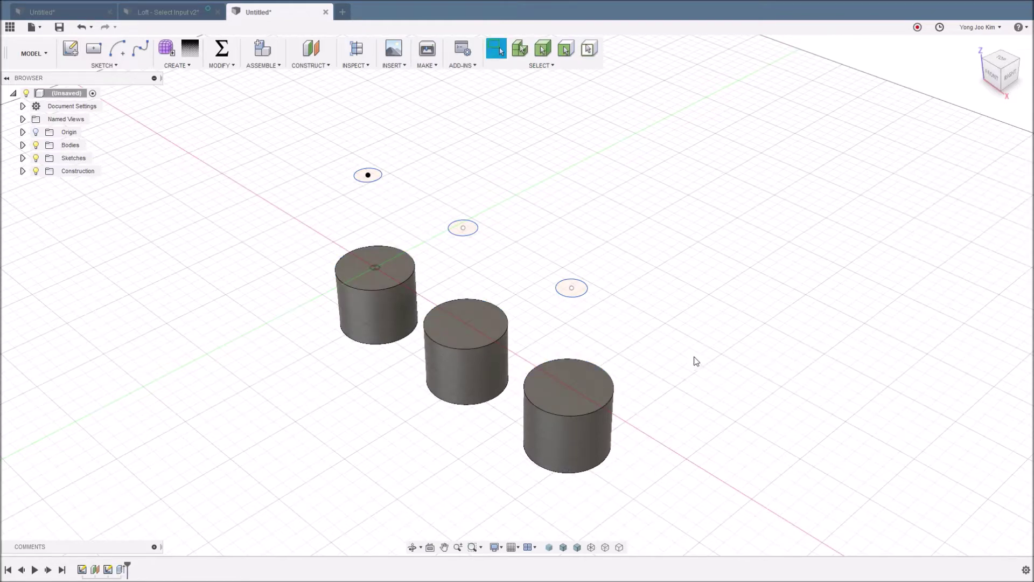
# - Start a Loft from the upper face of the cylinder at the origin to the small circle above it
pyautogui.click(22, 145)
pyautogui.click(22, 197)
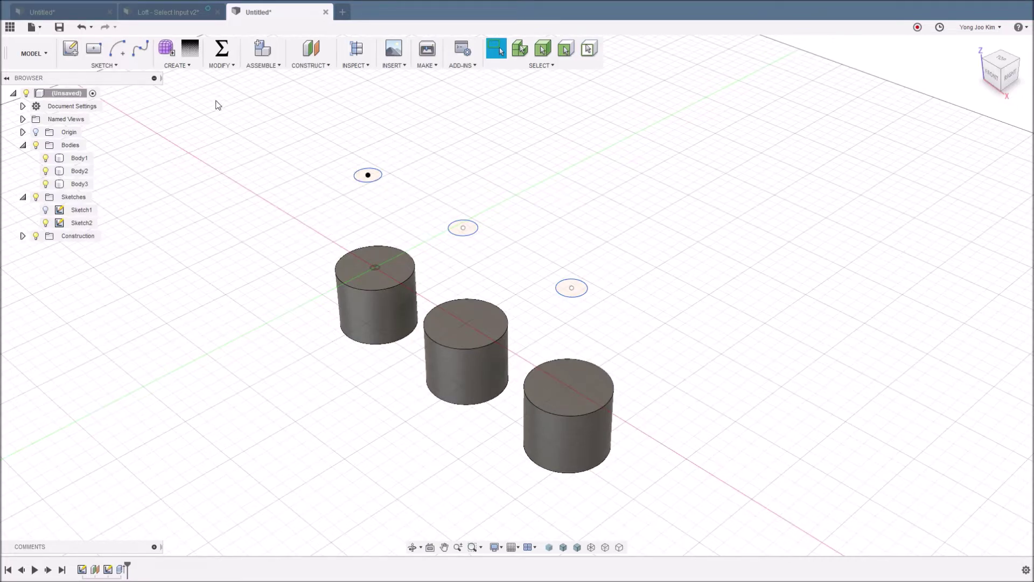
pyautogui.click(179, 66)
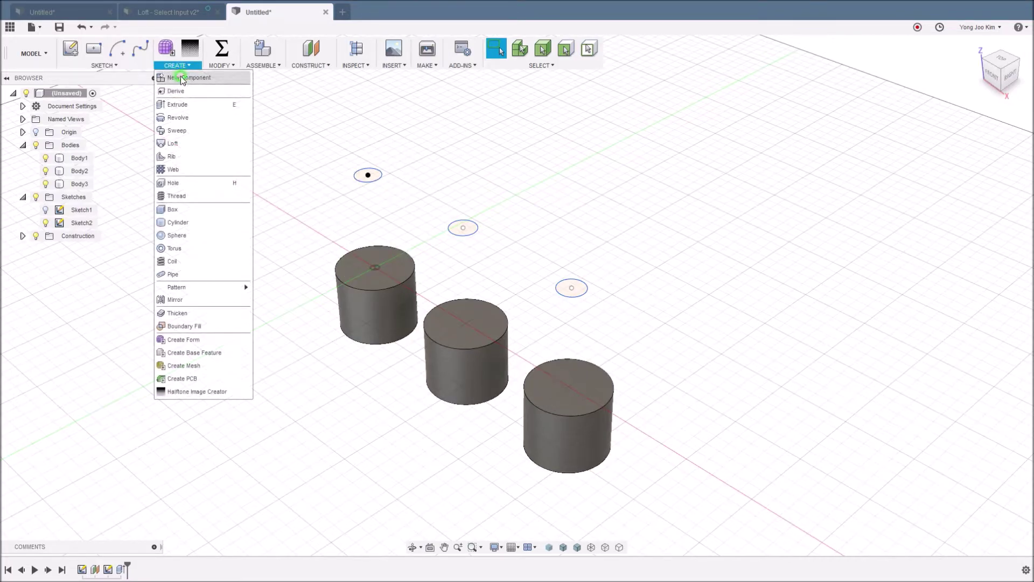
pyautogui.click(190, 144)
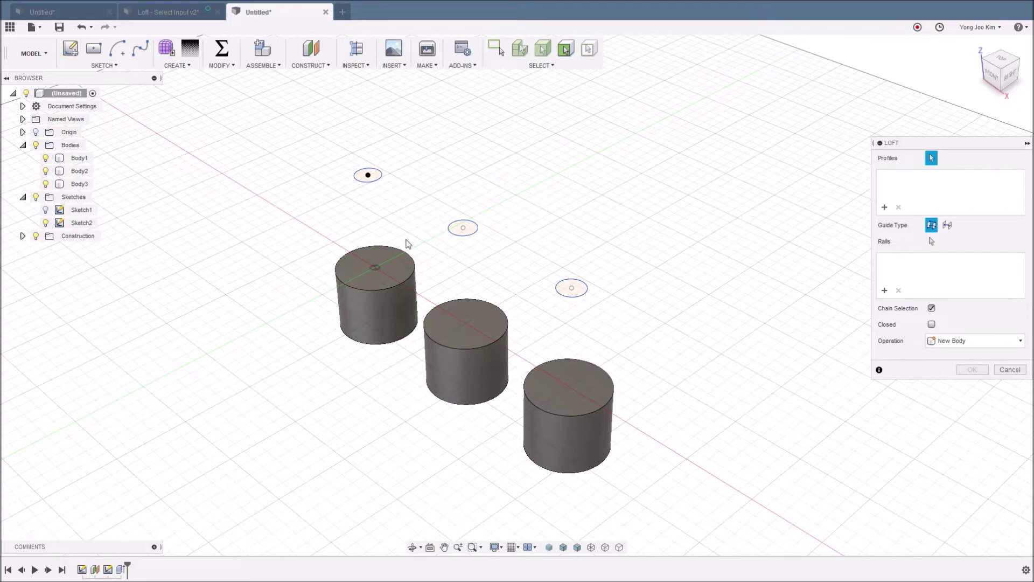
pyautogui.click(378, 270)
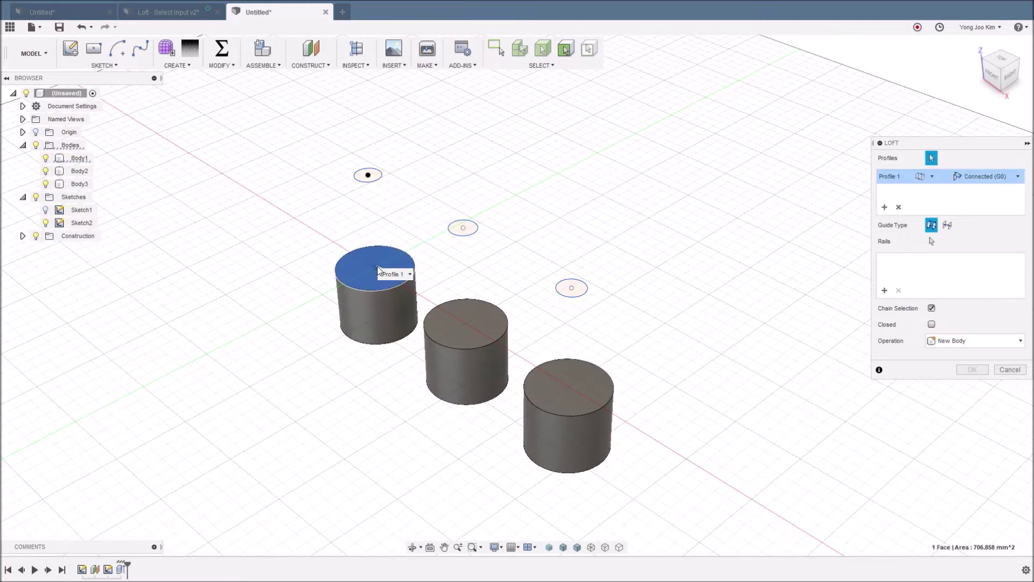
pyautogui.click(373, 176)
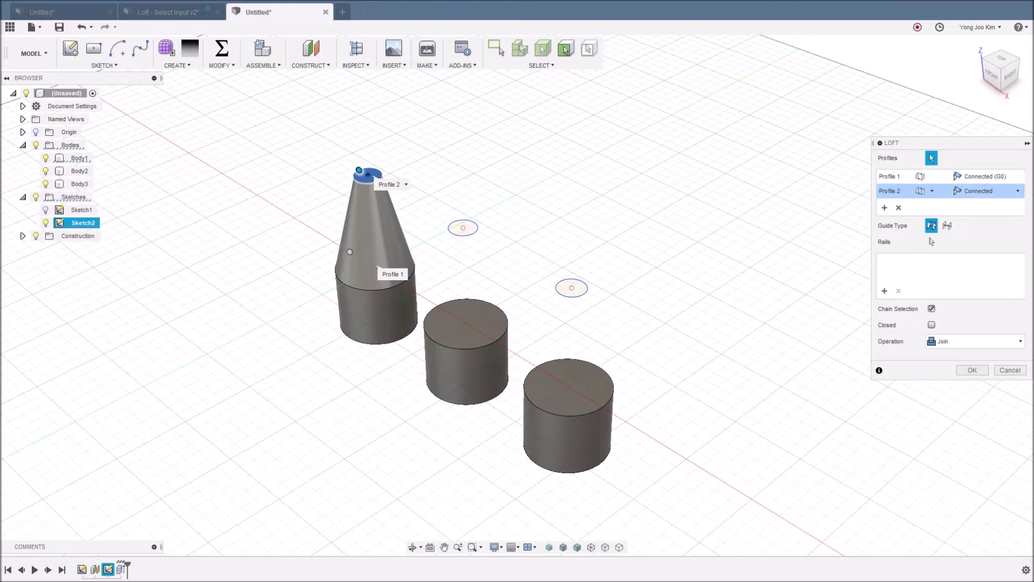
# - Examine the connection condition options available for the loft's face profile and sketch profile
pyautogui.moveTo(949, 163)
pyautogui.mouseDown()
pyautogui.moveTo(964, 183)
pyautogui.moveTo(1030, 213)
pyautogui.mouseUp()
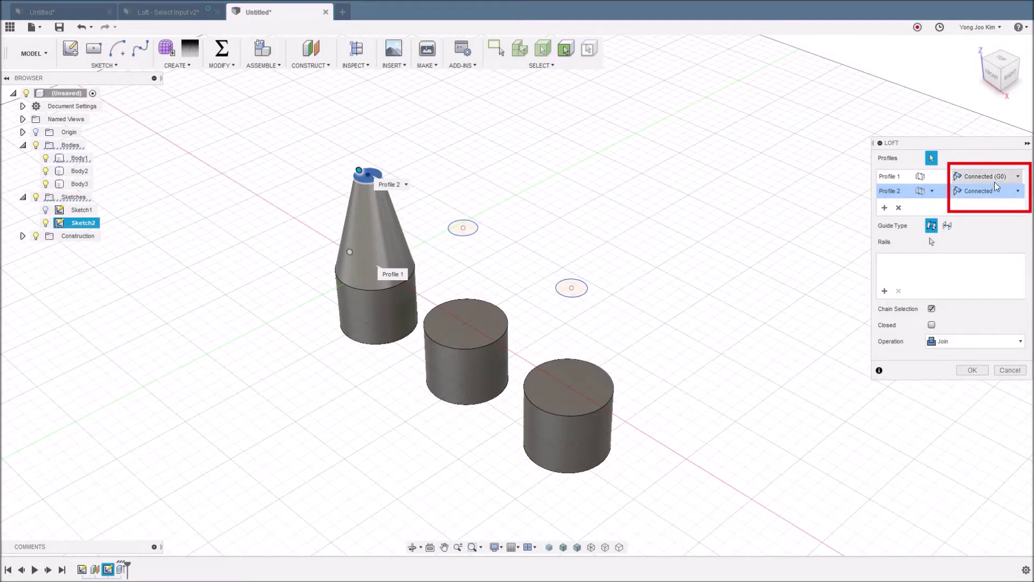
pyautogui.click(1018, 177)
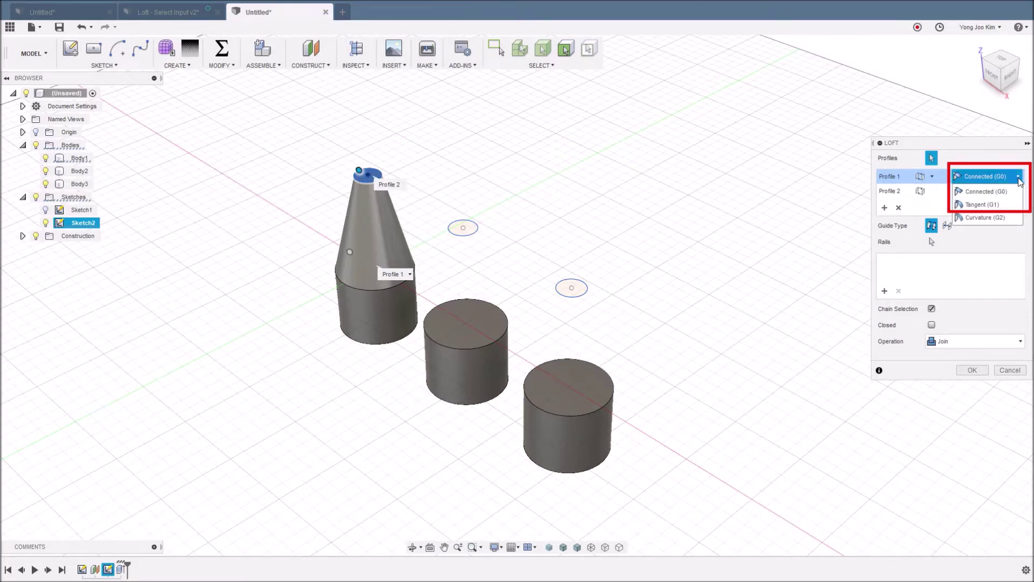
pyautogui.click(1000, 192)
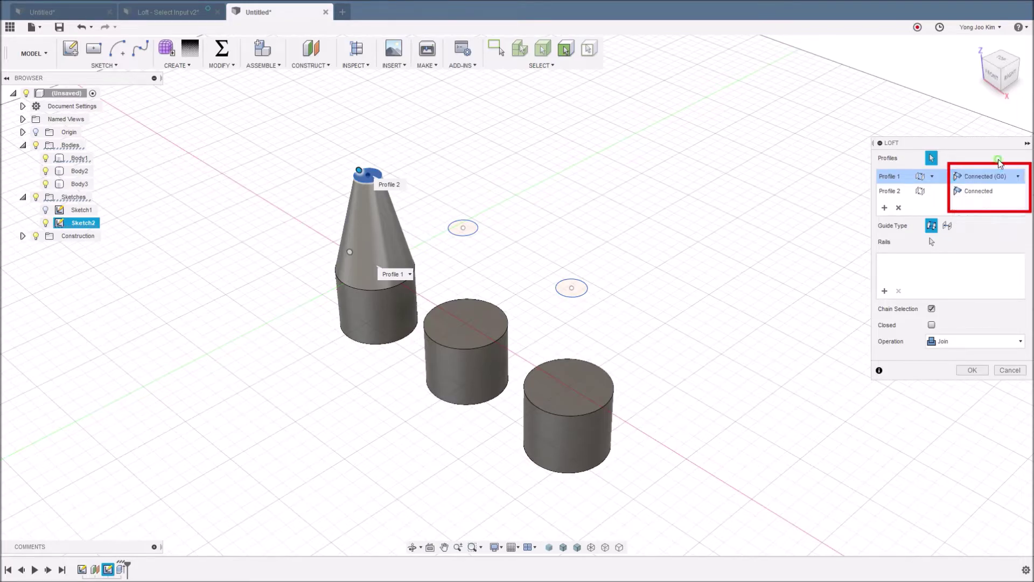
pyautogui.click(1016, 191)
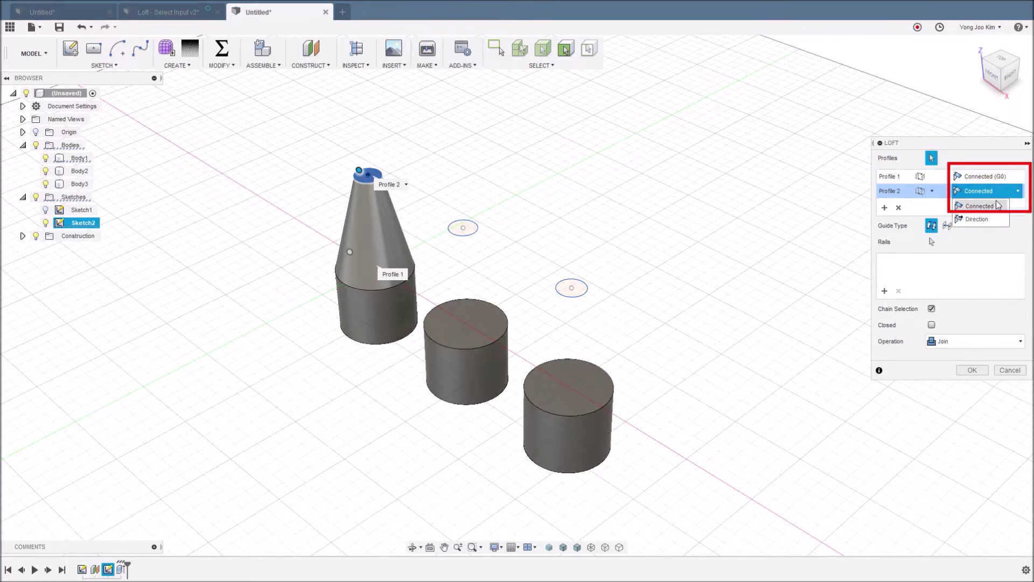
pyautogui.click(996, 151)
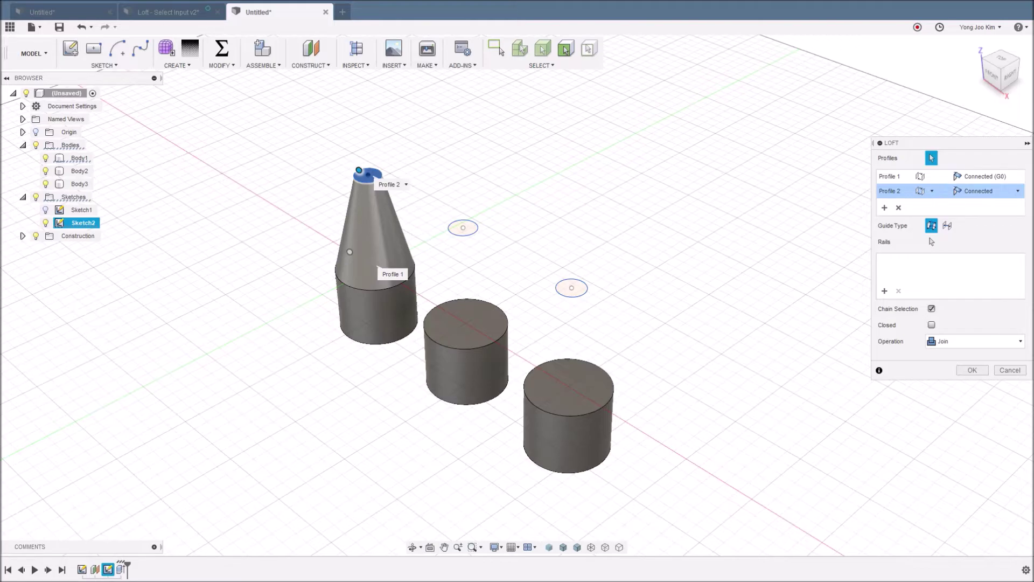
pyautogui.click(967, 156)
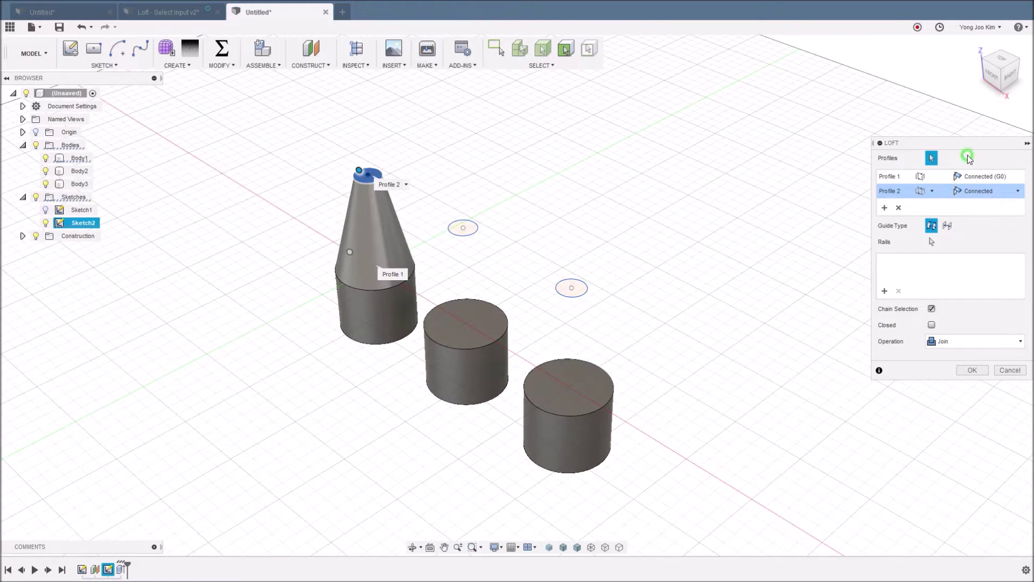
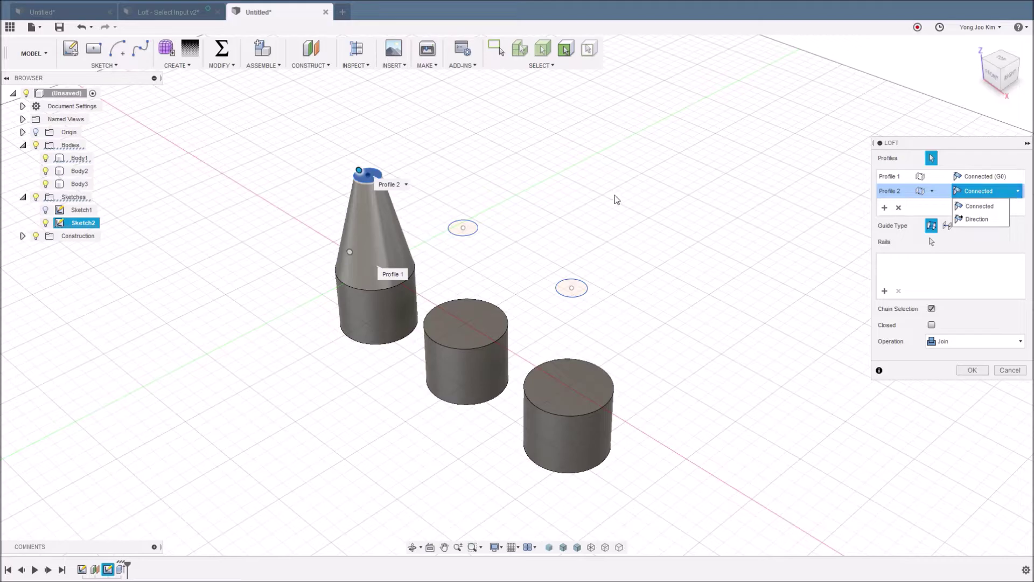
# - Set the connection condition of Profile 2, the small sketch circle, to Direction
pyautogui.click(894, 198)
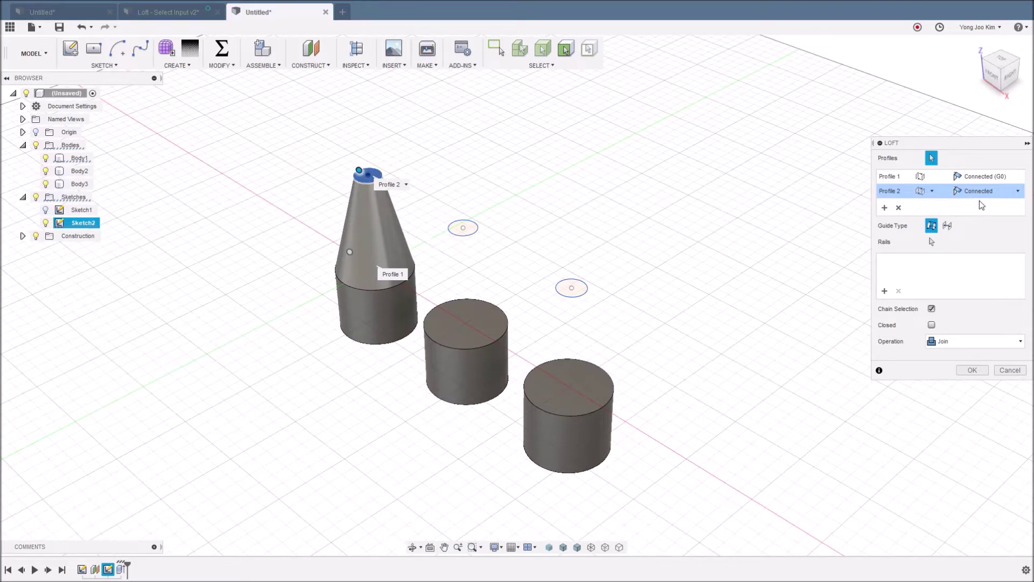
pyautogui.click(1014, 193)
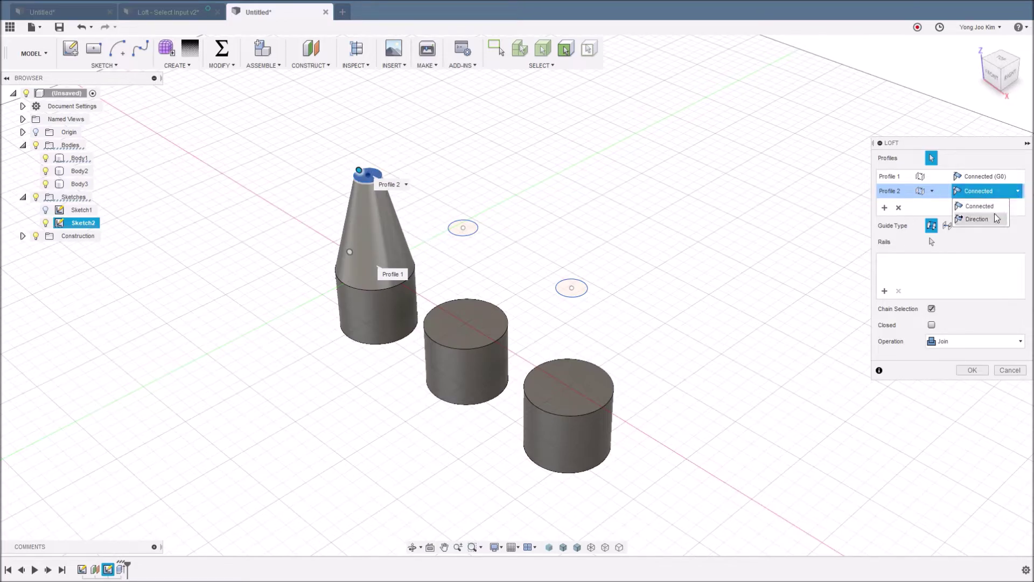
pyautogui.click(989, 219)
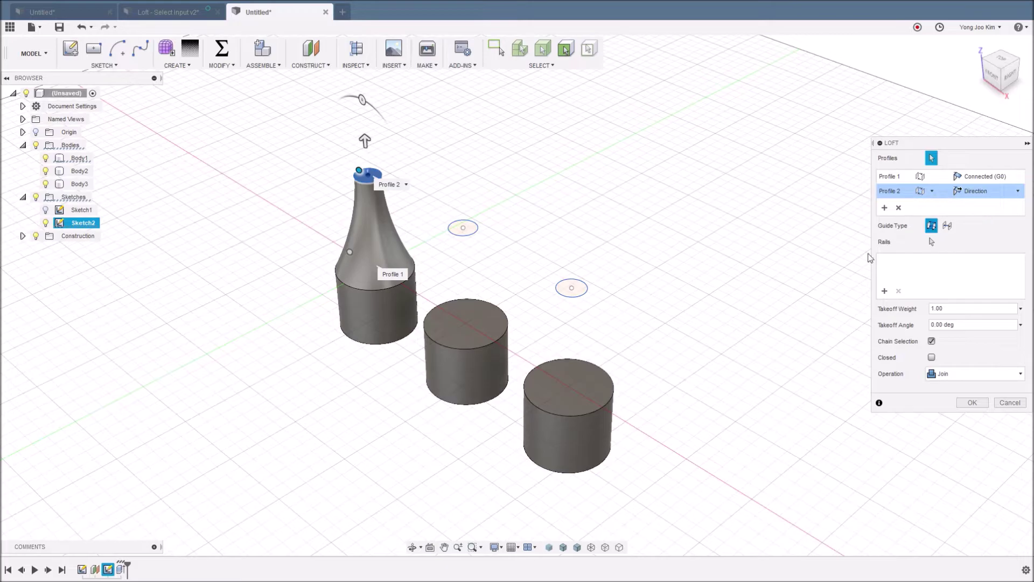
# - Try a takeoff angle of -155 degrees on Profile 2 in the front view and return it to 0 degrees
pyautogui.keyDown('shift'); pyautogui.moveTo(519, 280); pyautogui.dragTo(508, 261, button='middle'); pyautogui.keyUp('shift')
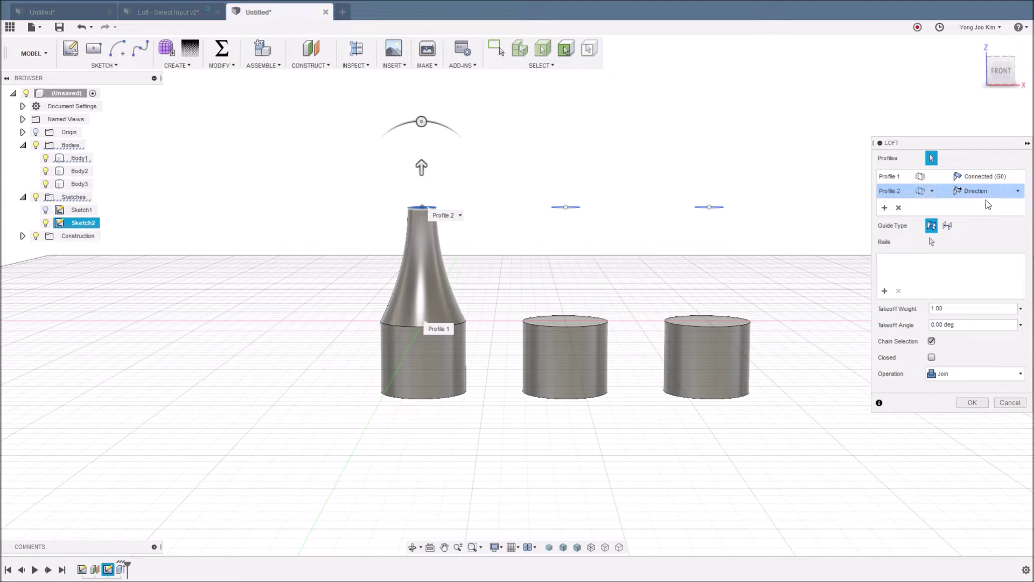
pyautogui.moveTo(490, 230); pyautogui.dragTo(486, 251, button='middle')
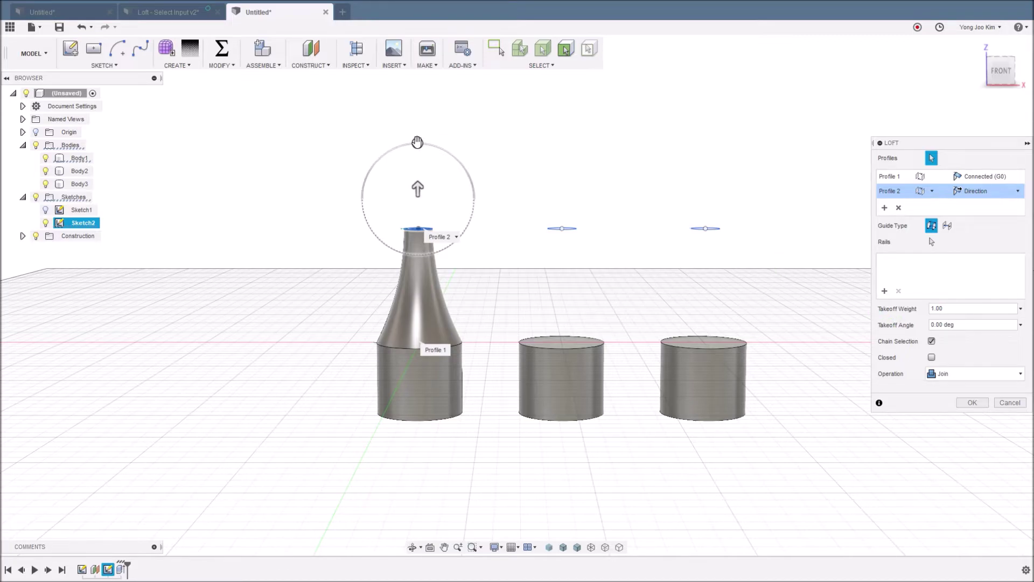
pyautogui.moveTo(418, 143); pyautogui.dragTo(436, 247)
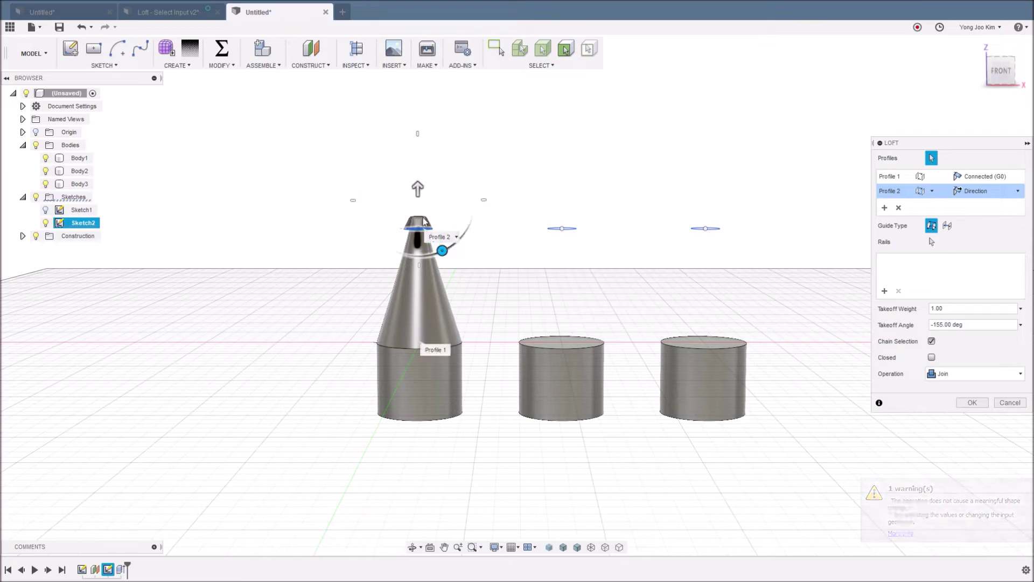
pyautogui.scroll(3, 439, 240)
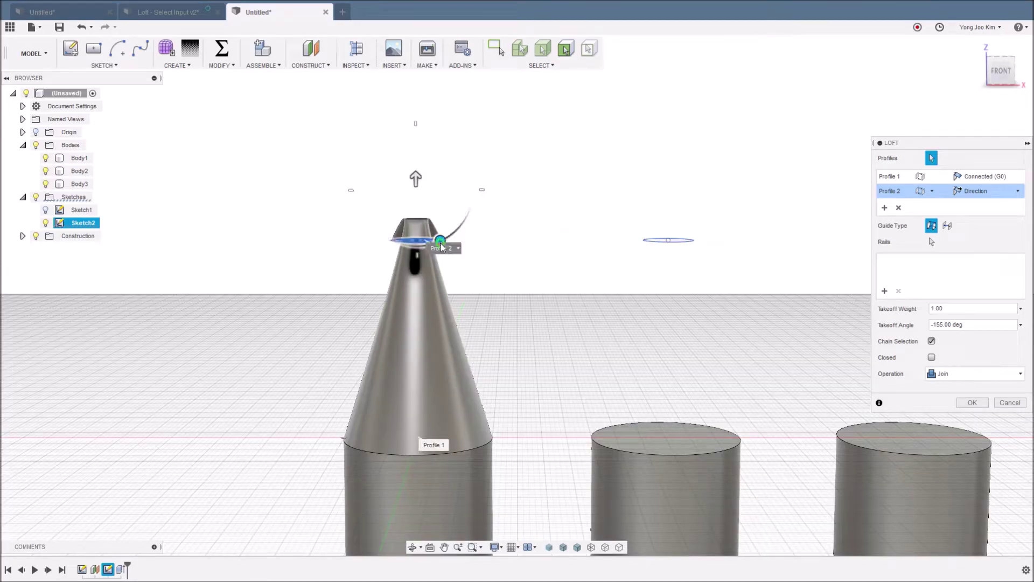
pyautogui.click(442, 248)
pyautogui.scroll(-3, 463, 247)
pyautogui.moveTo(453, 251); pyautogui.dragTo(428, 143)
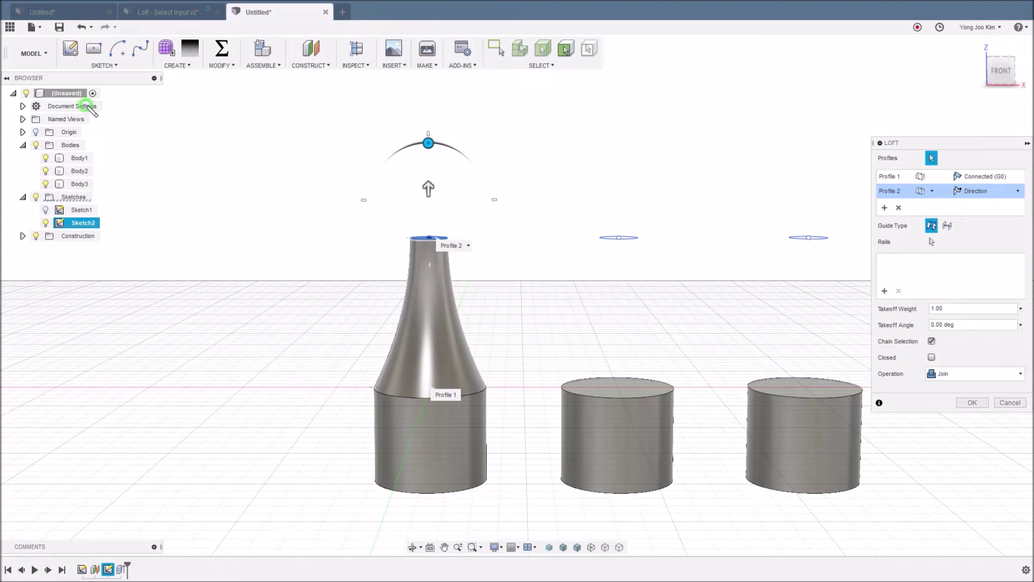
# - Try takeoff angles of -55 degrees and -270 degrees on Profile 2 of the loft
pyautogui.moveTo(412, 240)
pyautogui.mouseDown()
pyautogui.moveTo(408, 280)
pyautogui.moveTo(426, 268)
pyautogui.mouseUp()
pyautogui.moveTo(428, 142); pyautogui.dragTo(474, 167)
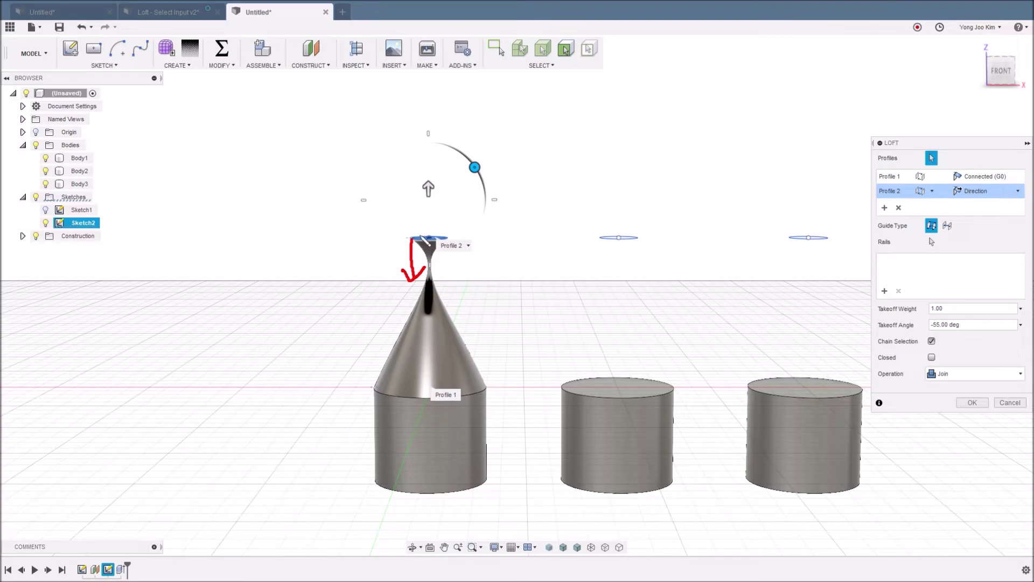
pyautogui.moveTo(413, 239)
pyautogui.mouseDown()
pyautogui.moveTo(438, 270)
pyautogui.moveTo(437, 258)
pyautogui.mouseUp()
pyautogui.moveTo(475, 167); pyautogui.dragTo(372, 199)
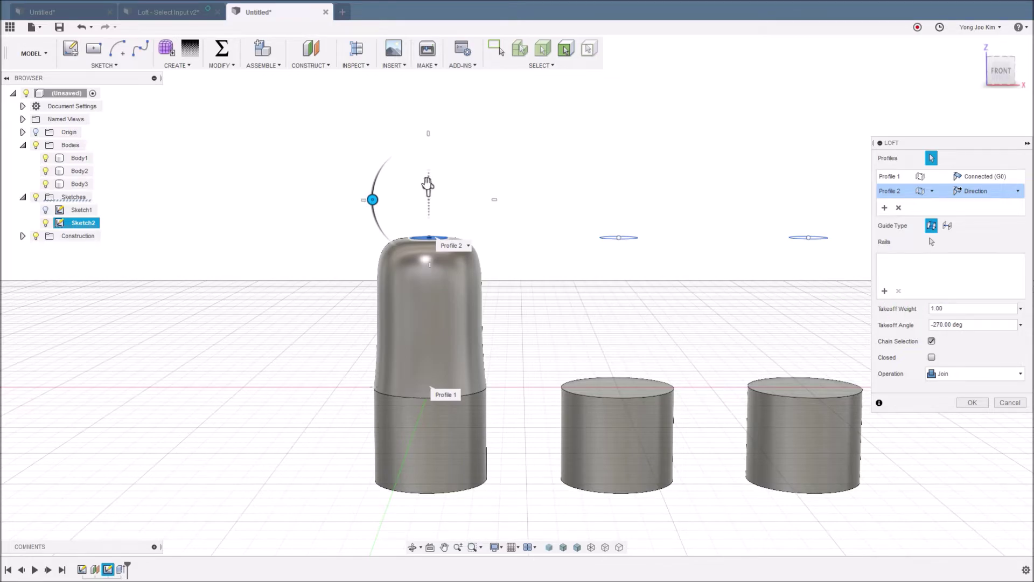
# - Try takeoff weights of 1.50 and 0.50 on Profile 2
pyautogui.click(428, 188)
pyautogui.moveTo(428, 188)
pyautogui.mouseDown()
pyautogui.moveTo(425, 161)
pyautogui.moveTo(428, 169)
pyautogui.mouseUp()
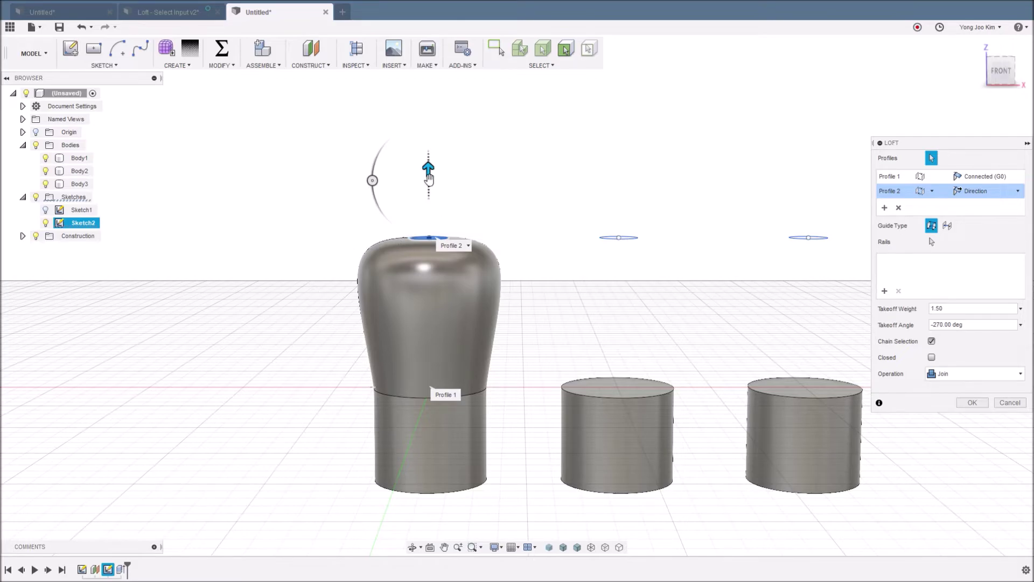
pyautogui.moveTo(427, 168); pyautogui.dragTo(428, 210)
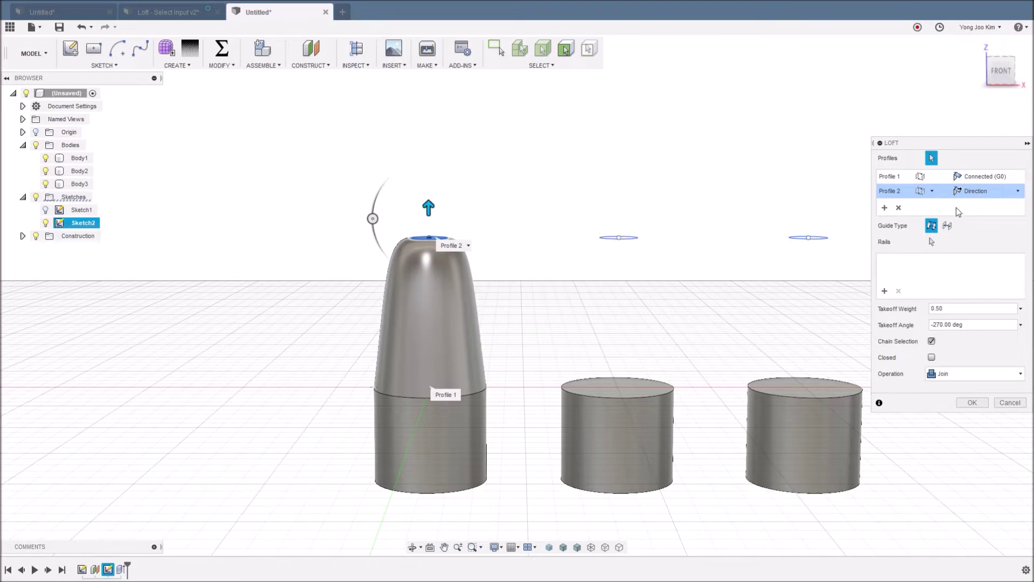
# - Compare the Connected and Direction conditions on Profile 2, leaving it set to Connected
pyautogui.click(1018, 192)
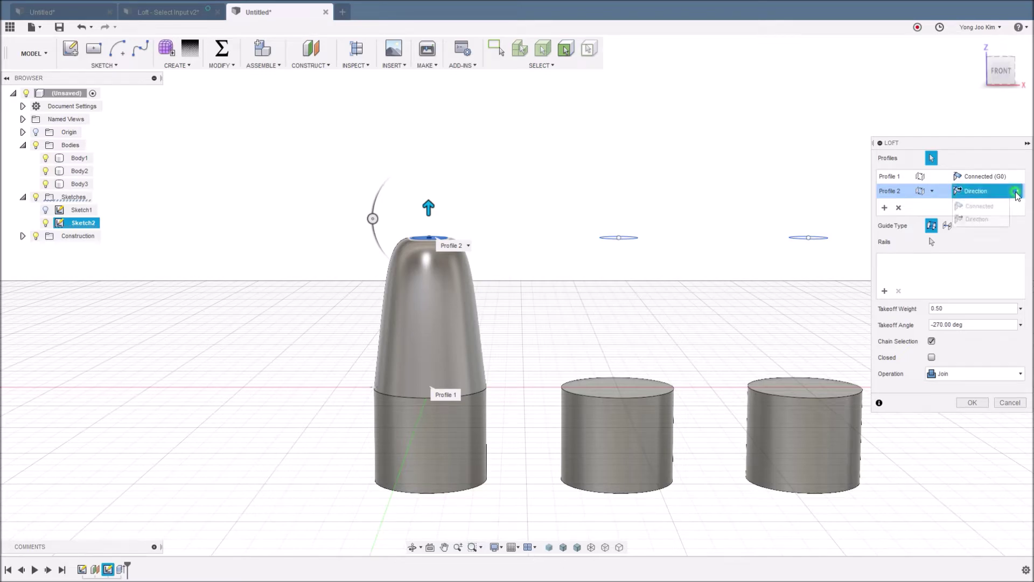
pyautogui.click(986, 219)
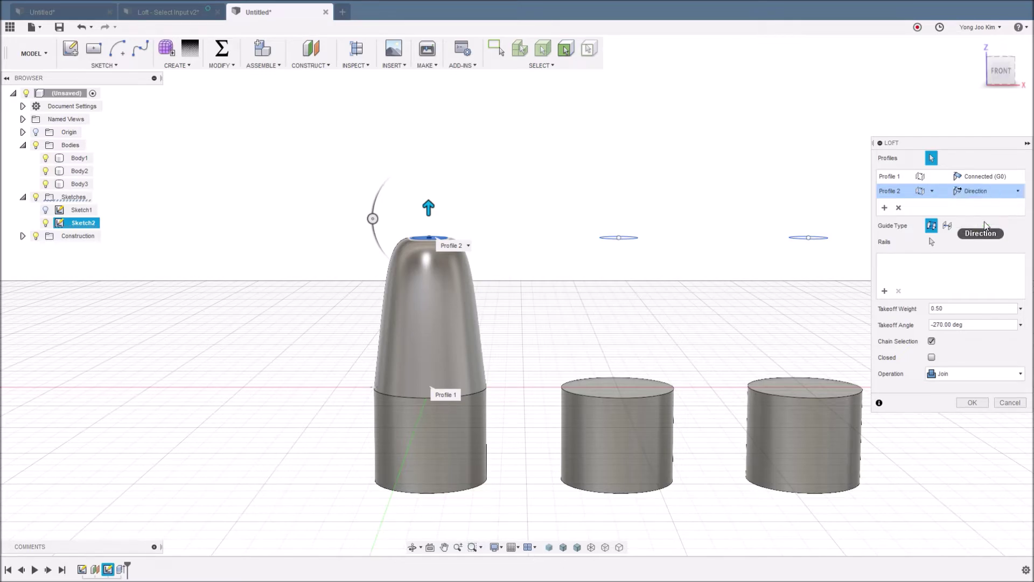
pyautogui.click(1007, 191)
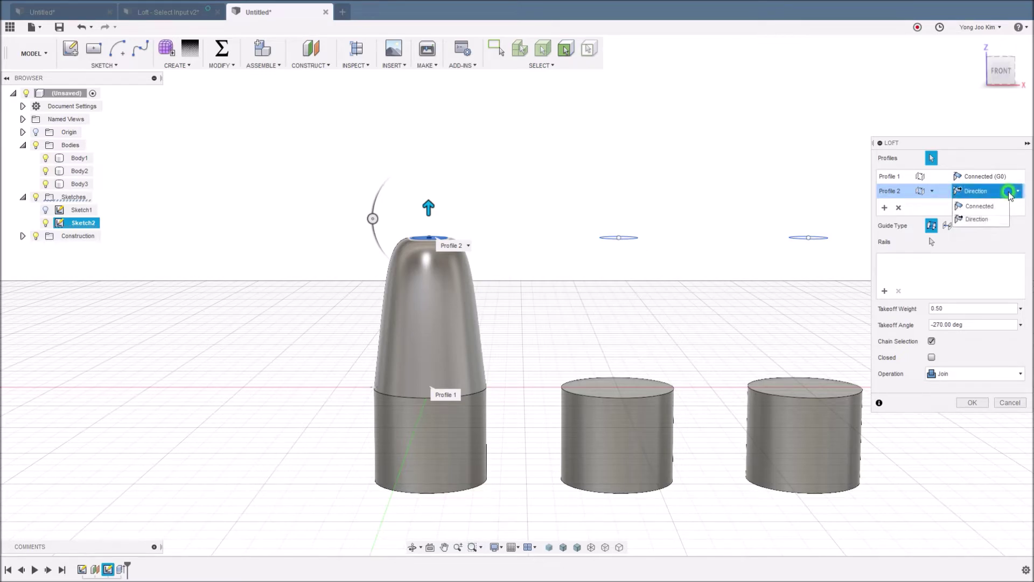
pyautogui.click(998, 206)
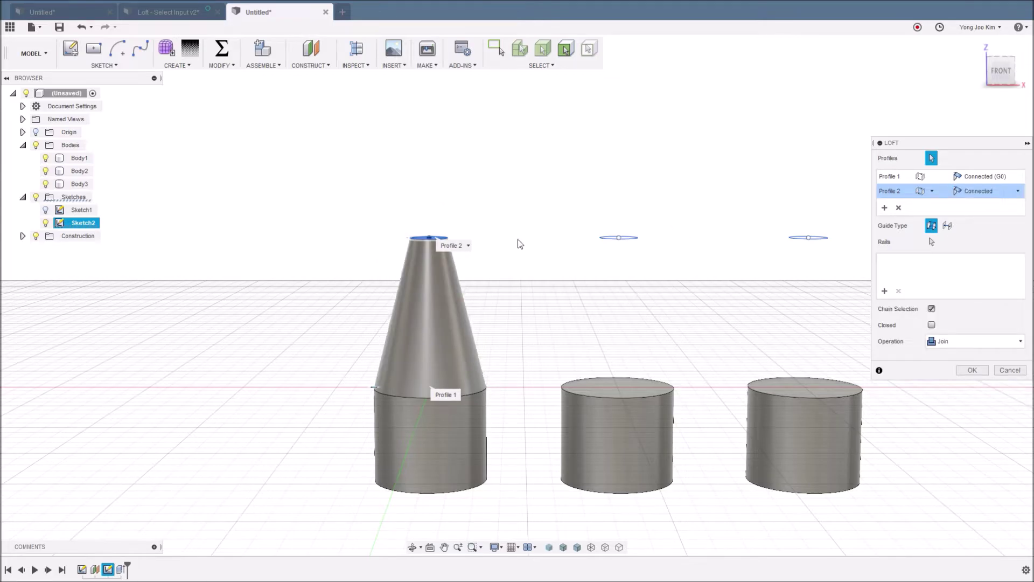
pyautogui.click(1013, 191)
pyautogui.click(995, 219)
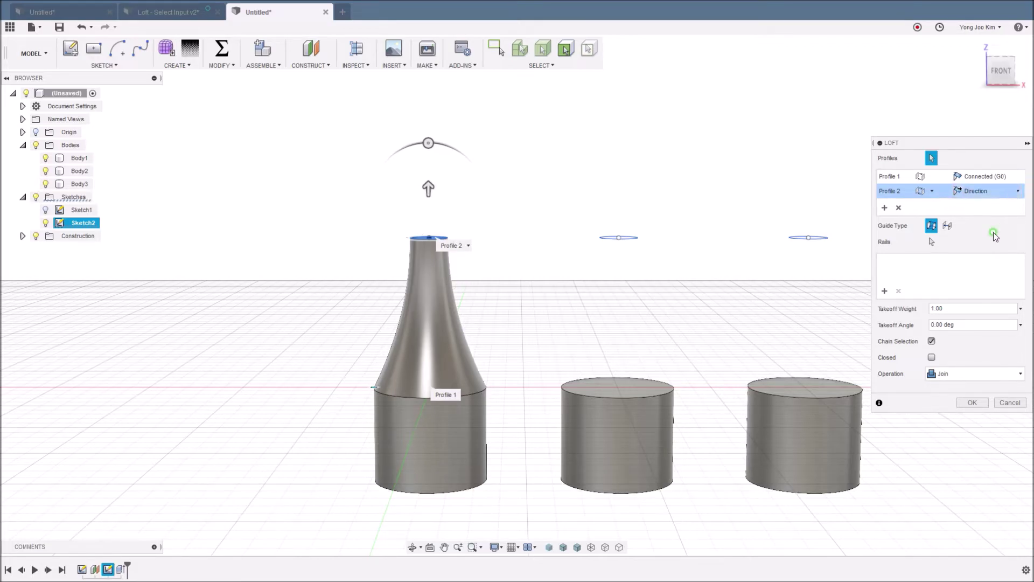
pyautogui.click(1004, 190)
pyautogui.click(980, 206)
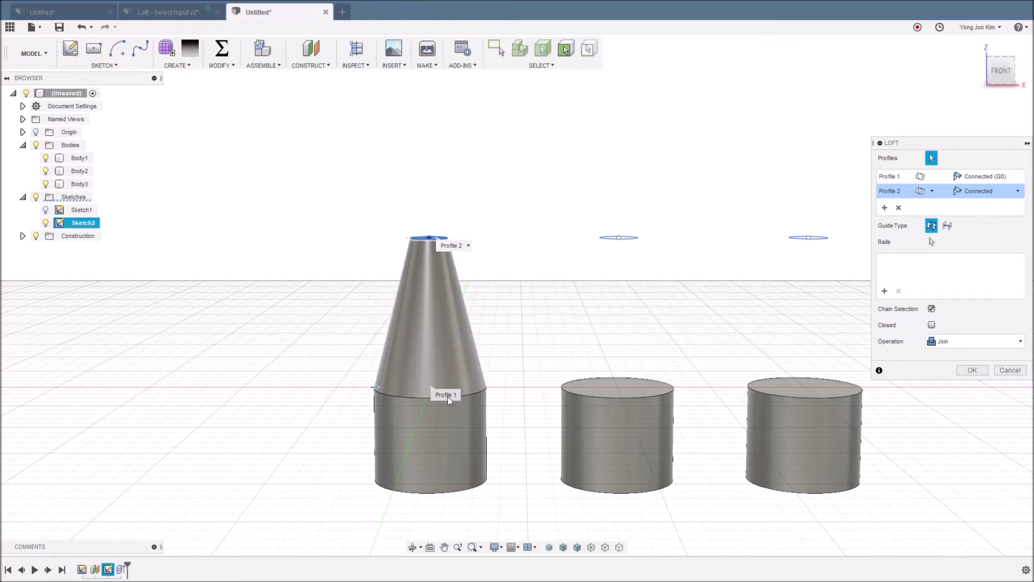
# - Try the Tangent (G1) condition on Profile 1, the cylinder face, and return it to Connected (G0)
pyautogui.click(905, 177)
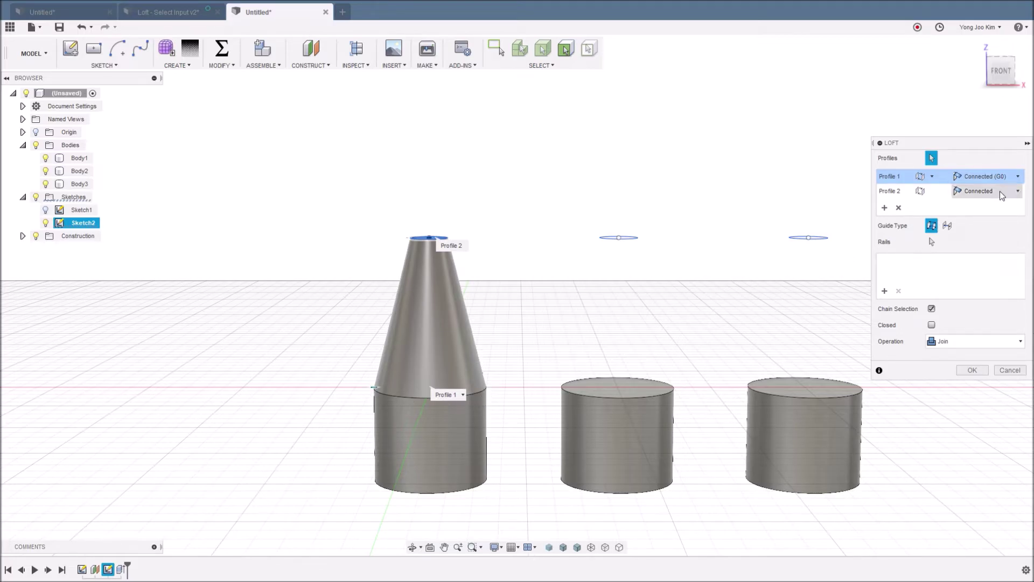
pyautogui.click(1017, 177)
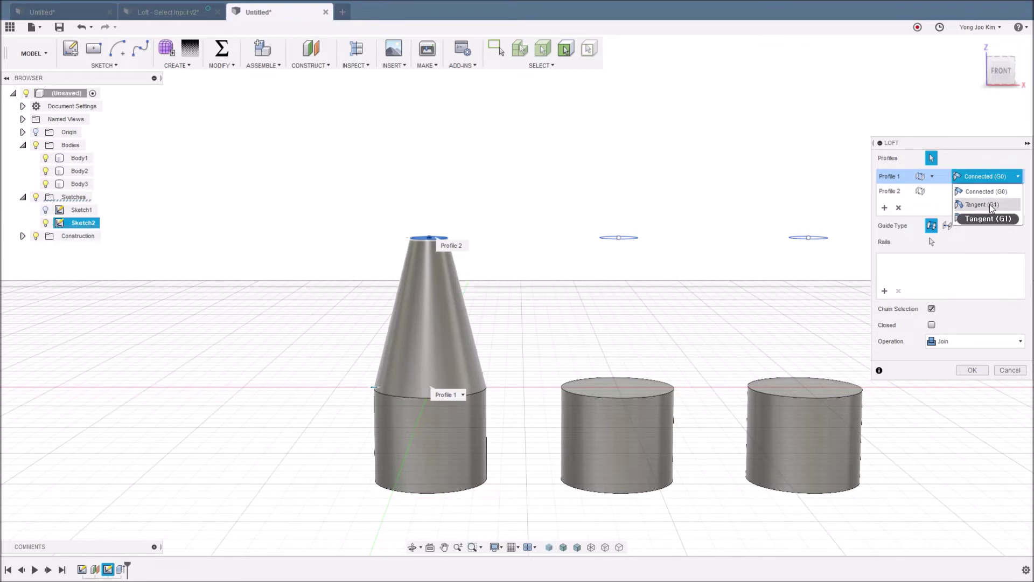
pyautogui.click(991, 205)
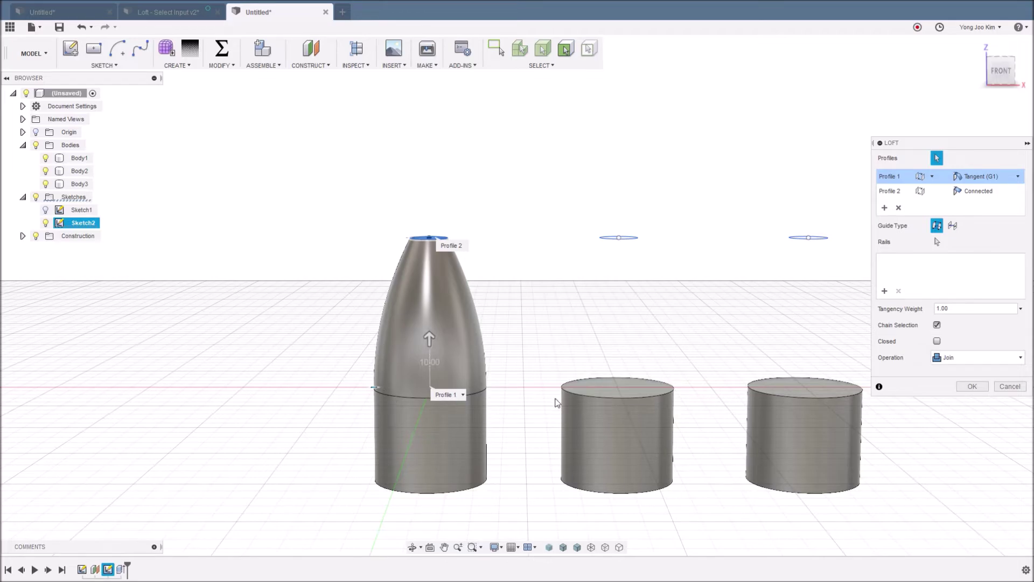
pyautogui.click(1018, 178)
pyautogui.click(1005, 186)
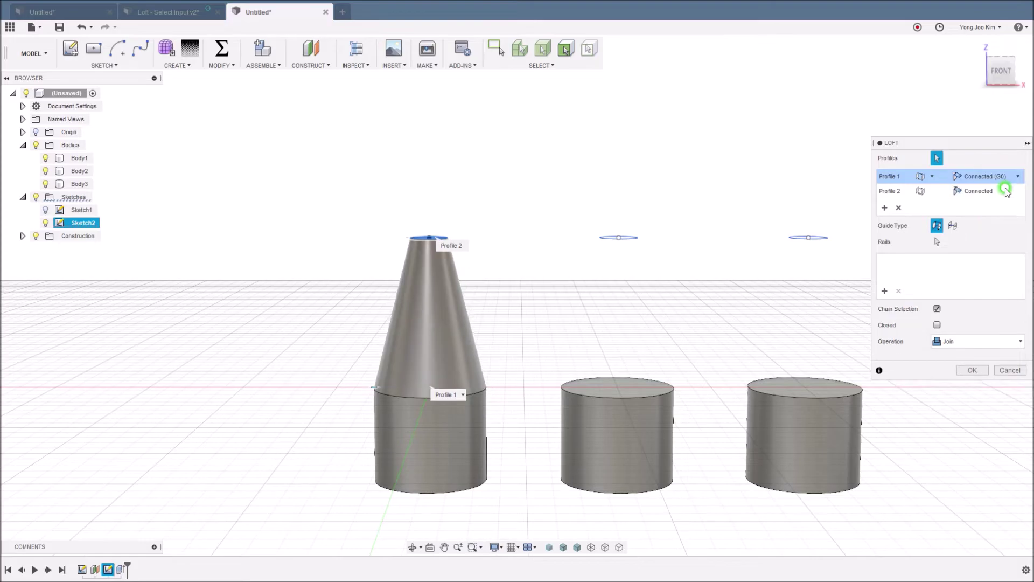
# - Complete the first cylinder's loft with the Join operation and both profiles connected
pyautogui.moveTo(741, 293); pyautogui.dragTo(605, 296, button='middle')
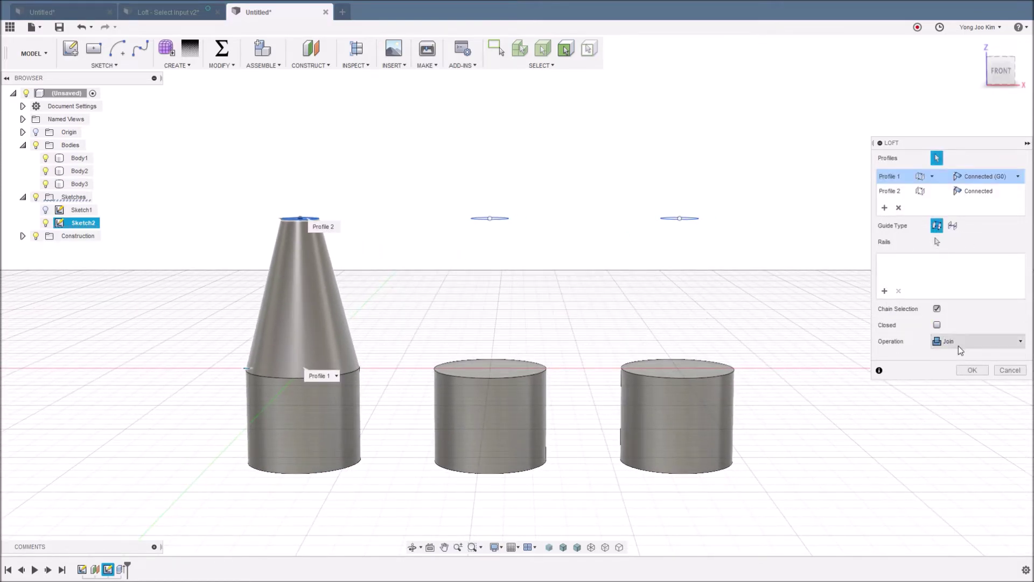
pyautogui.click(965, 370)
pyautogui.click(550, 297)
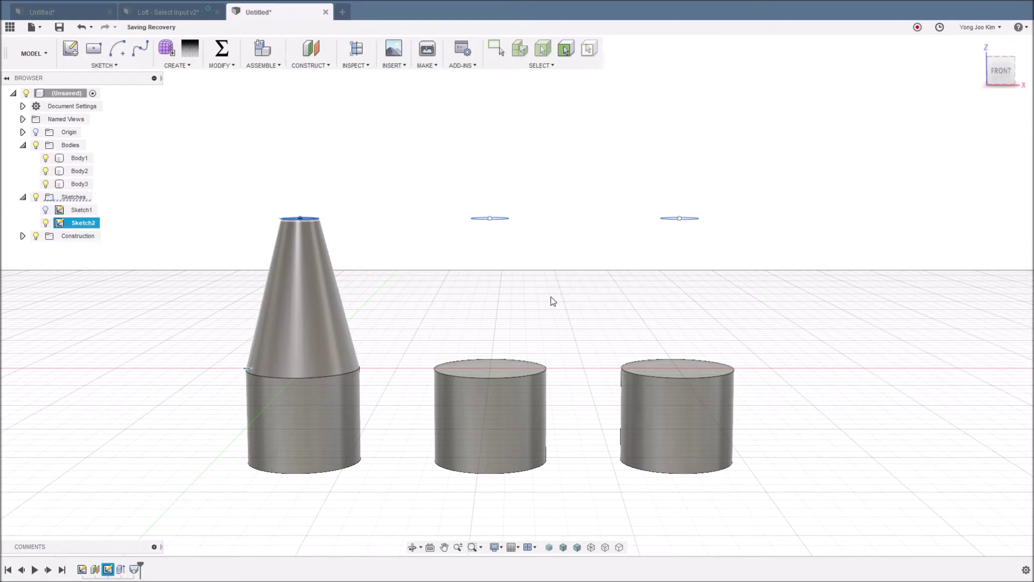
# - Start another Loft, show Sketch2, and select the middle cylinder's upper face and the small circle above it as profiles
pyautogui.click(550, 296)
pyautogui.rightClick(550, 296)
pyautogui.click(551, 268)
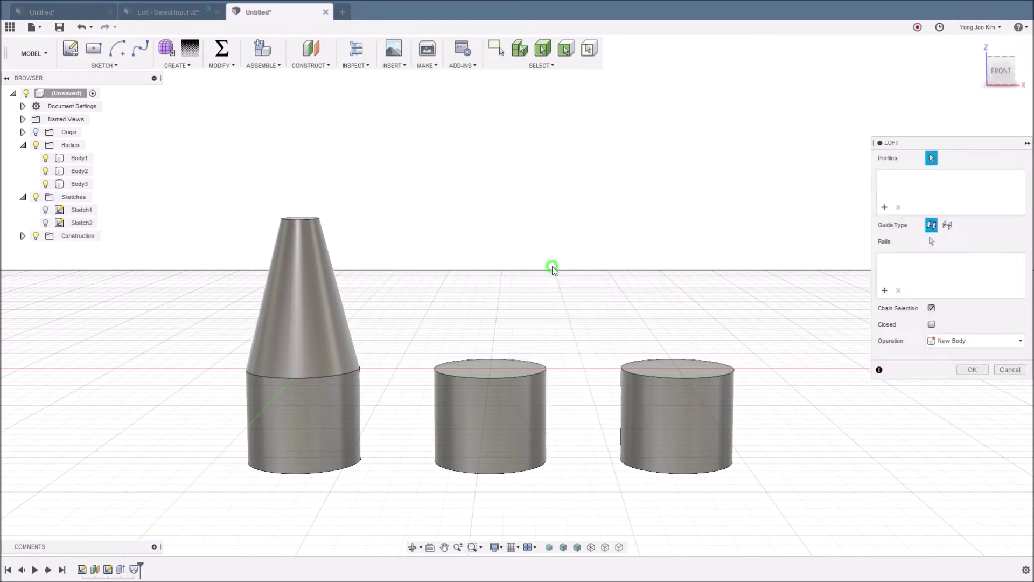
pyautogui.click(45, 210)
pyautogui.click(46, 223)
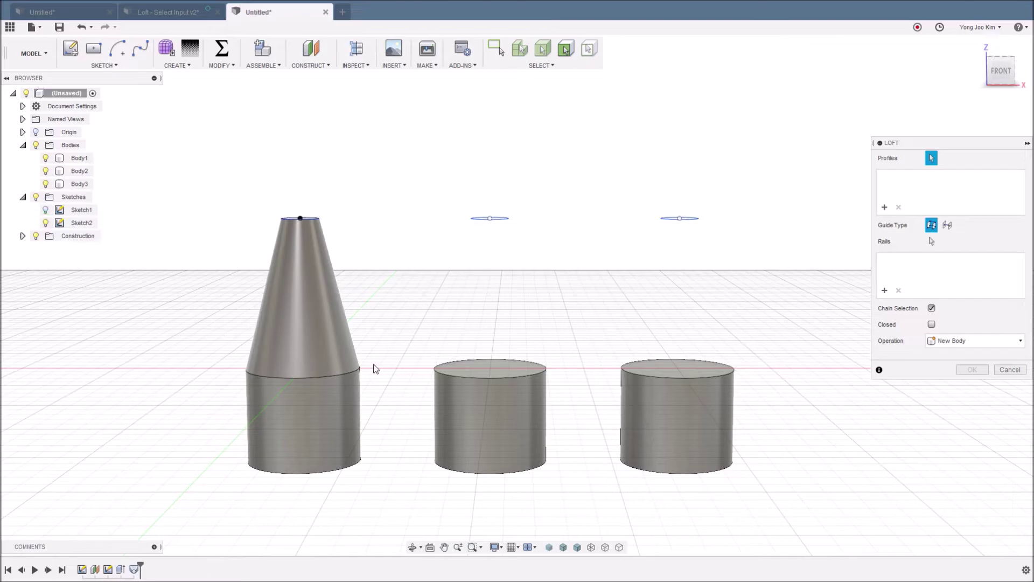
pyautogui.click(495, 371)
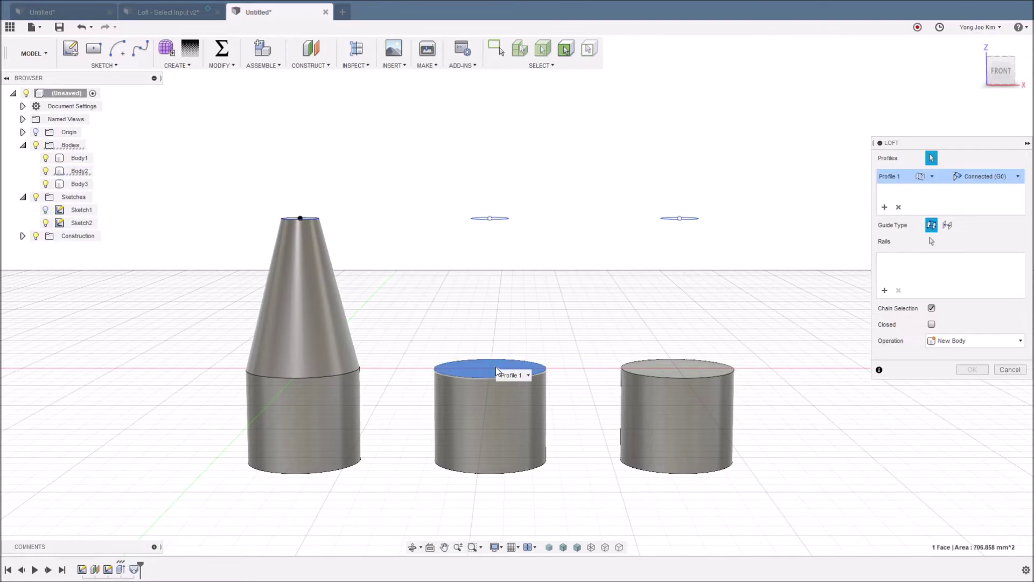
pyautogui.keyDown('shift'); pyautogui.moveTo(525, 281); pyautogui.dragTo(522, 292, button='middle'); pyautogui.keyUp('shift')
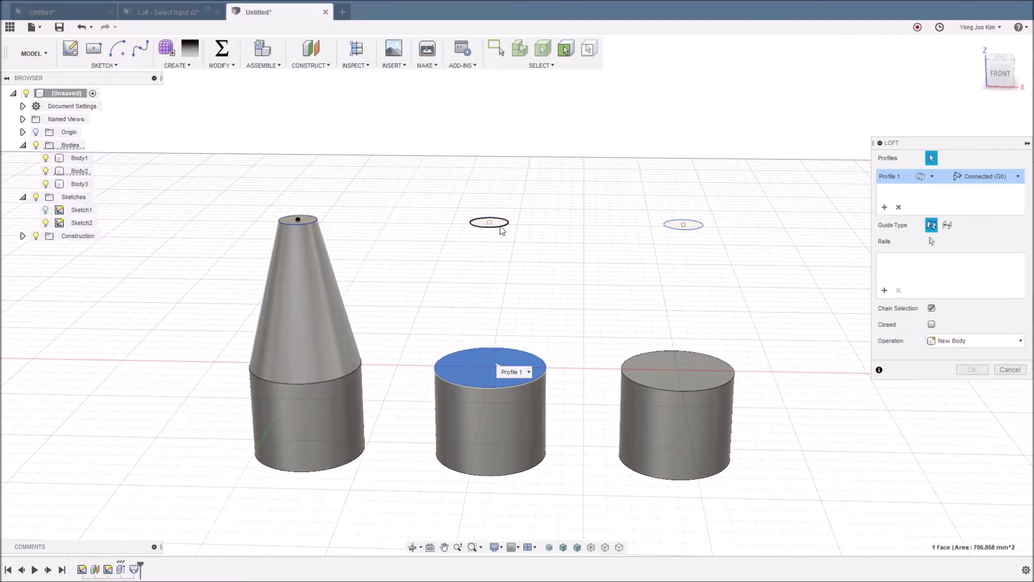
pyautogui.click(499, 225)
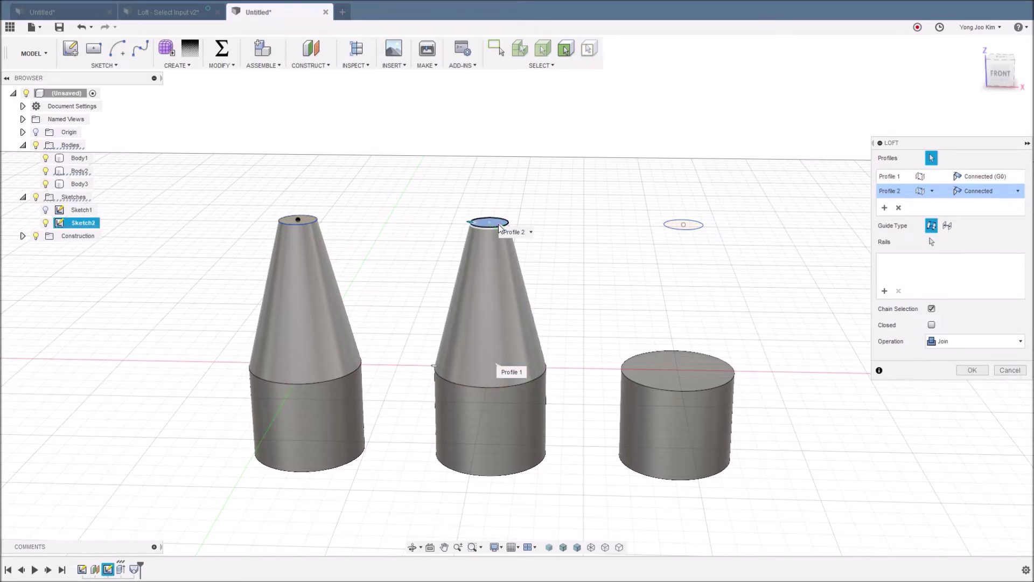
# - Set Profile 1 of the middle cylinder's loft to Tangent (G1), keeping Profile 2 as Connected
pyautogui.click(994, 177)
pyautogui.click(1016, 178)
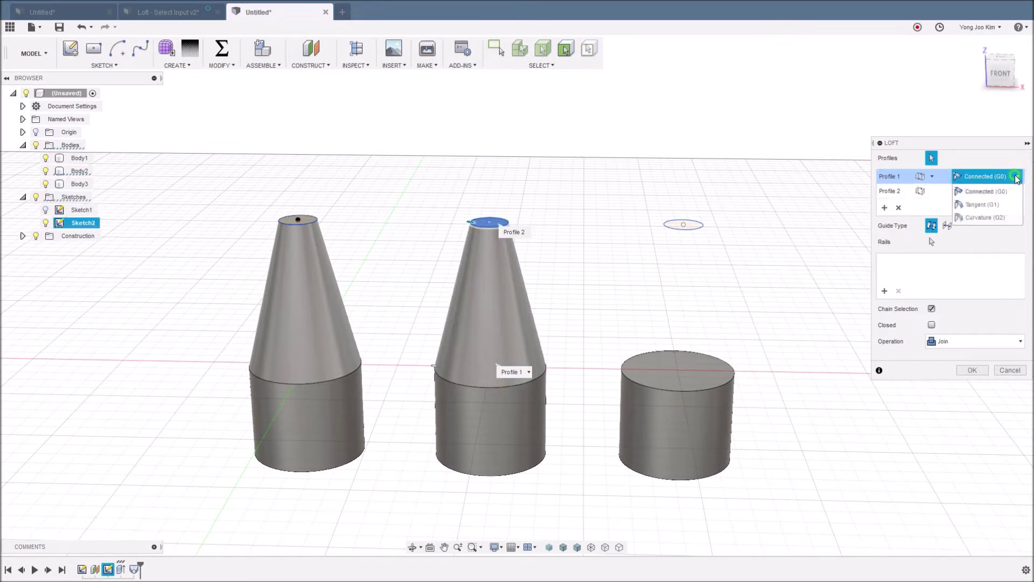
pyautogui.click(991, 205)
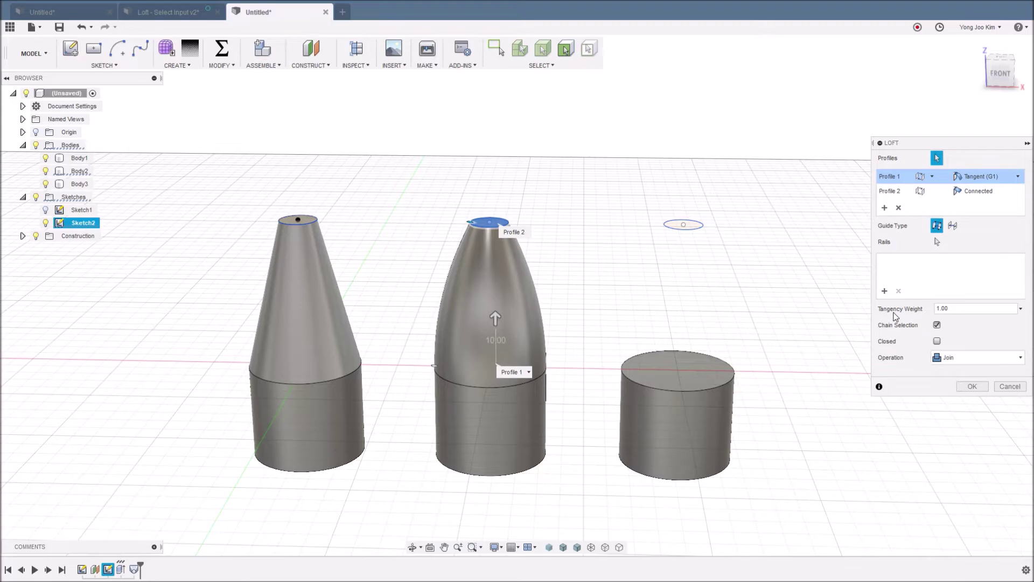
pyautogui.click(1013, 192)
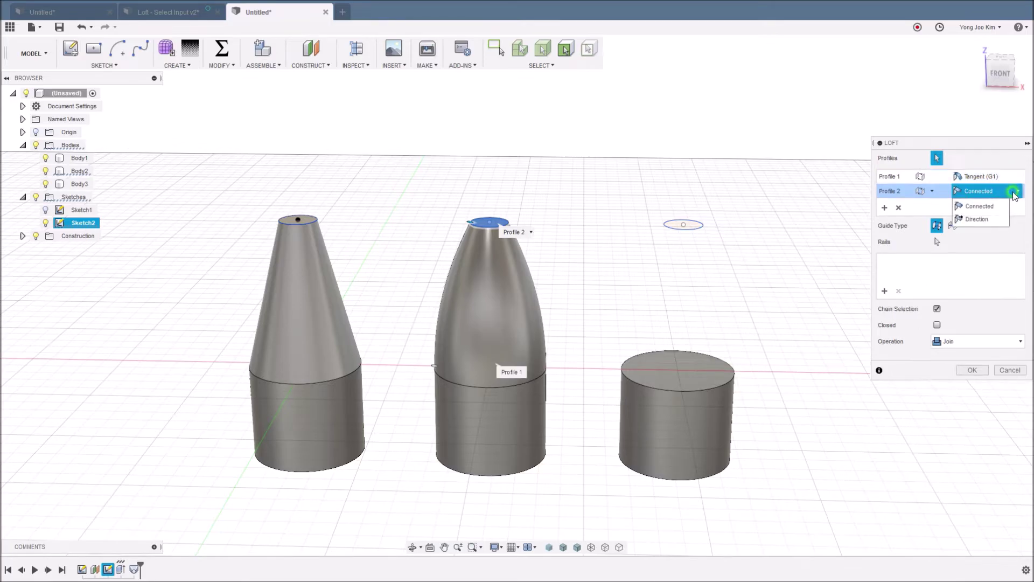
pyautogui.click(985, 220)
pyautogui.click(1012, 176)
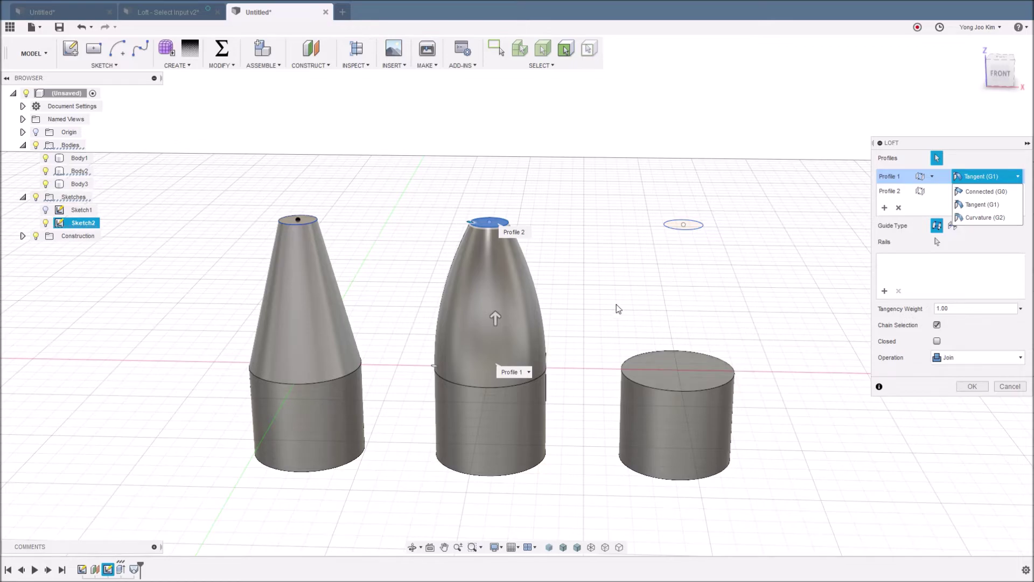
# - Try a tangency weight of 2.00 on Profile 1 and reset it to 1
pyautogui.moveTo(496, 315); pyautogui.dragTo(495, 283)
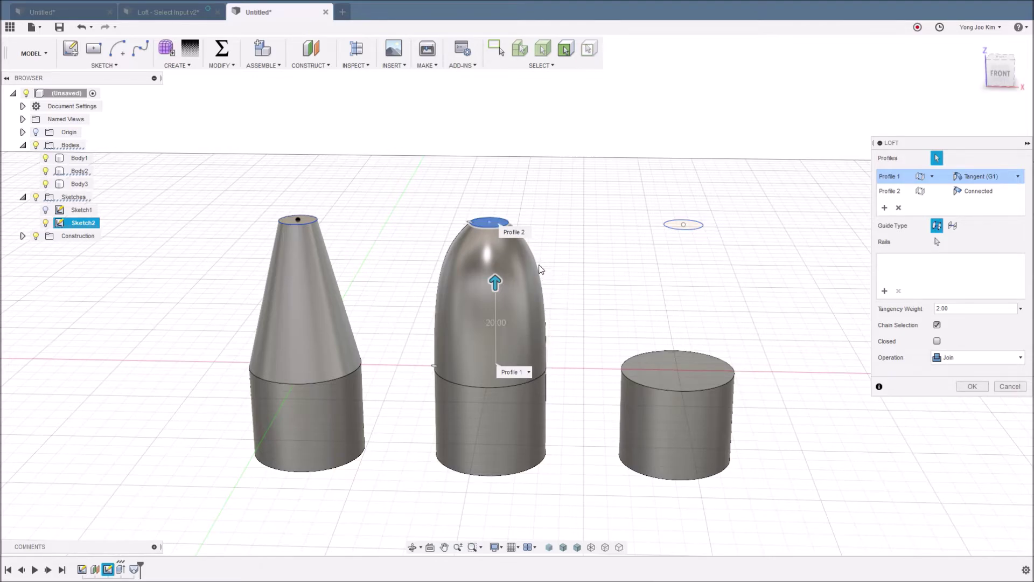
pyautogui.moveTo(495, 279)
pyautogui.mouseDown()
pyautogui.moveTo(491, 227)
pyautogui.moveTo(489, 280)
pyautogui.mouseUp()
pyautogui.moveTo(954, 309); pyautogui.dragTo(917, 309)
pyautogui.write('1')
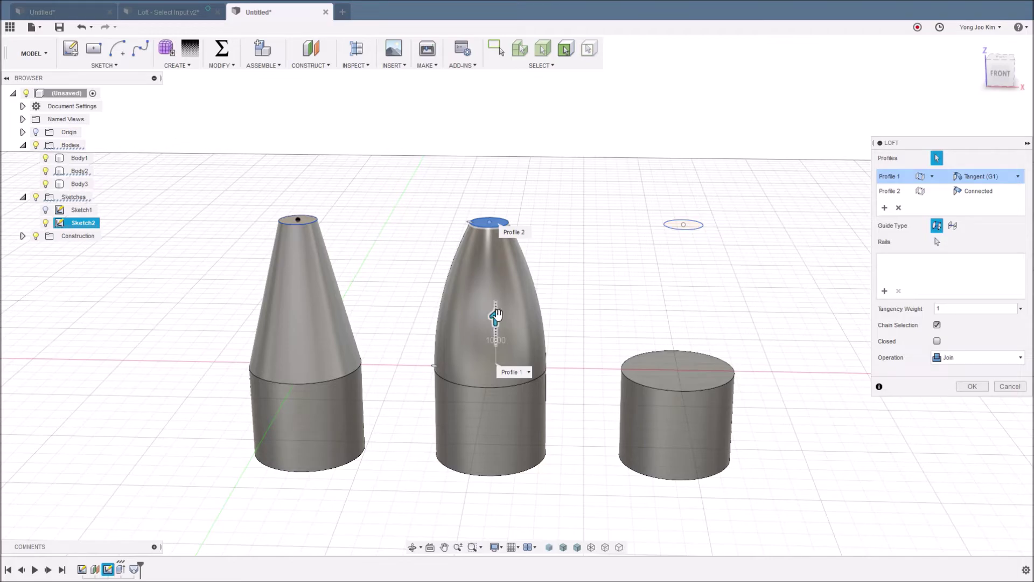
# - Try a tangency weight of 0.00, restore it to 1.00, and complete the middle cylinder's loft
pyautogui.moveTo(496, 315); pyautogui.dragTo(490, 350)
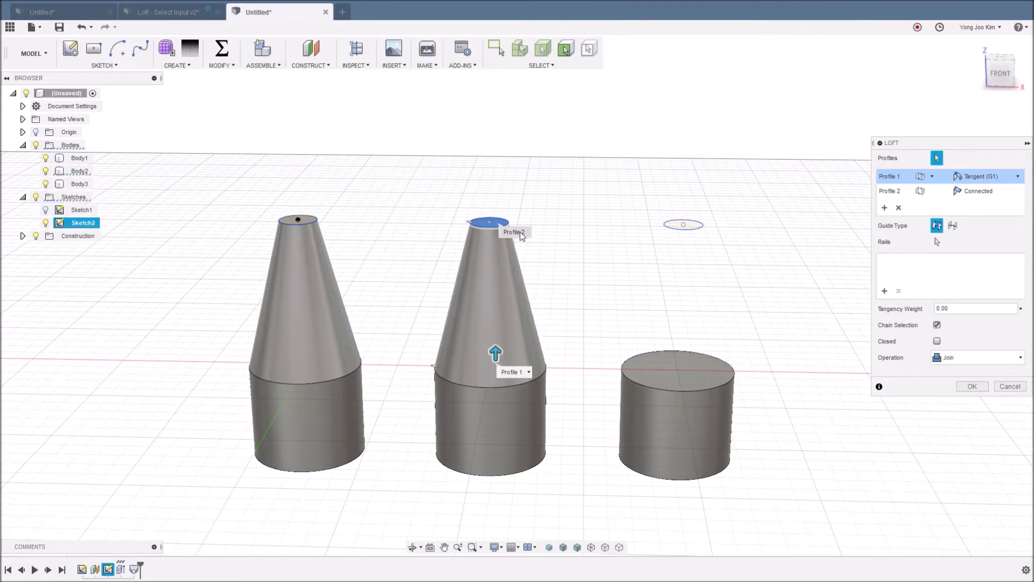
pyautogui.moveTo(495, 353); pyautogui.dragTo(500, 326)
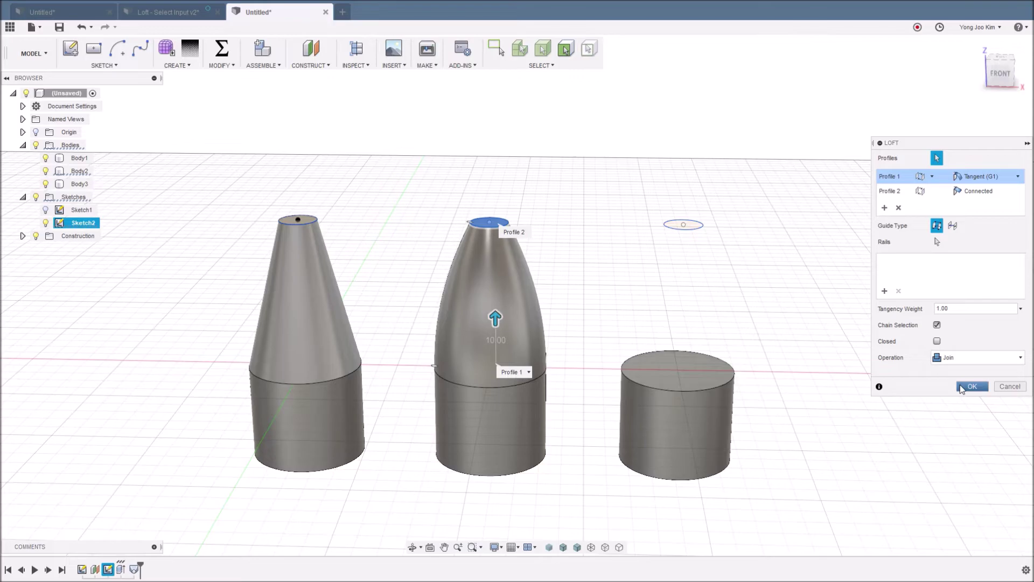
pyautogui.click(959, 386)
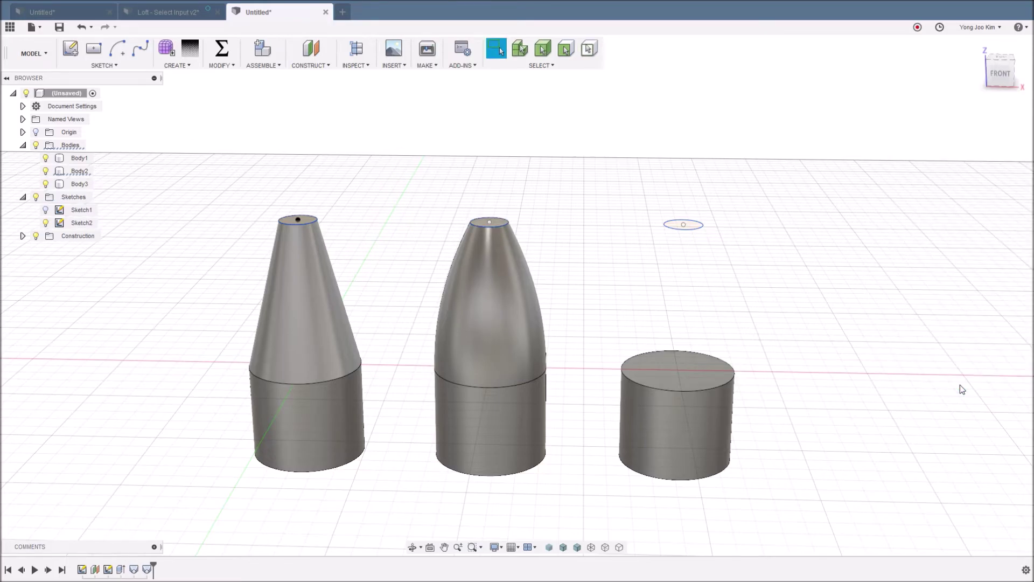
# - Start another Loft and select the third cylinder's upper face and the small circle above it as profiles
pyautogui.rightClick(887, 349)
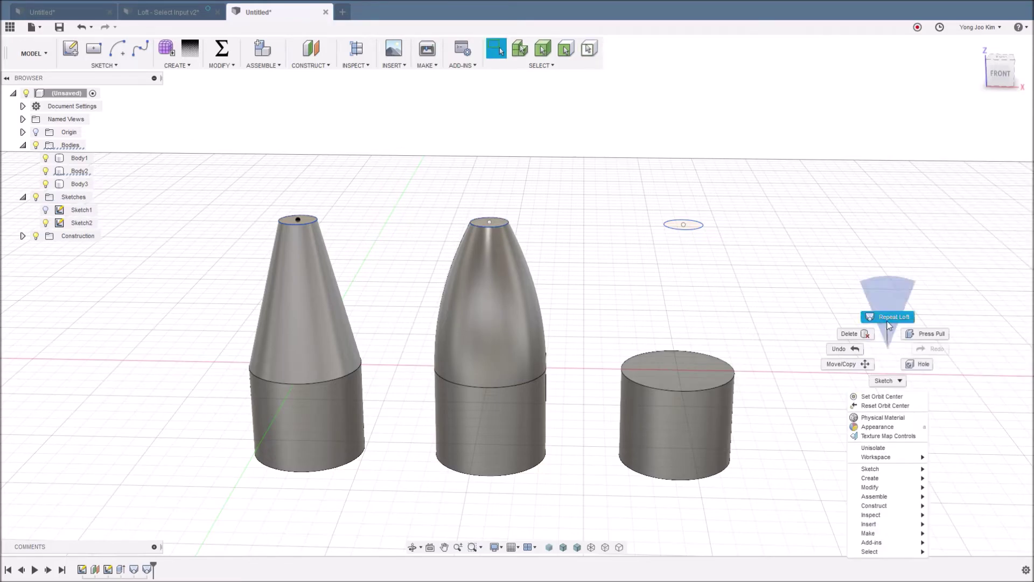
pyautogui.click(889, 323)
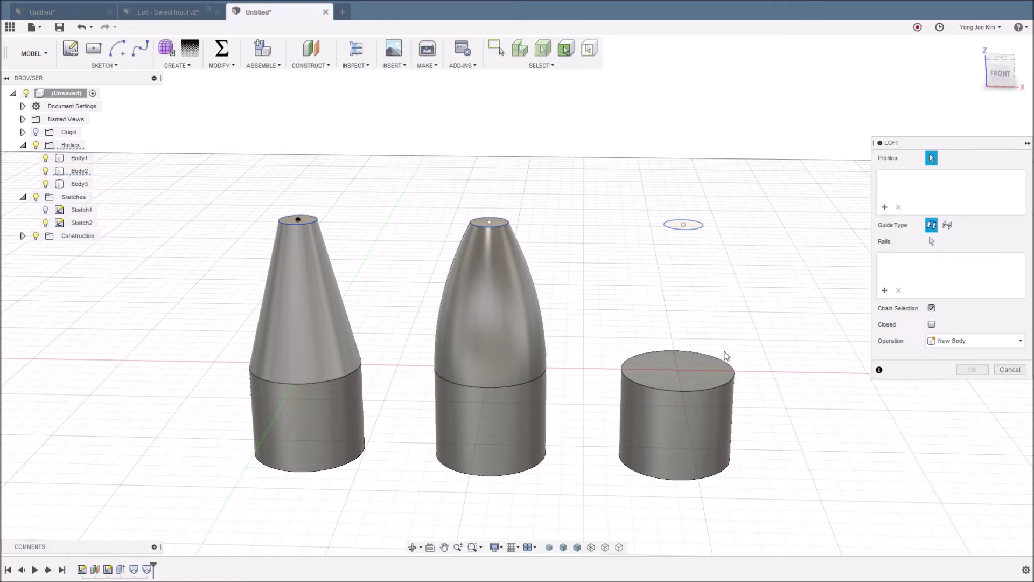
pyautogui.click(687, 368)
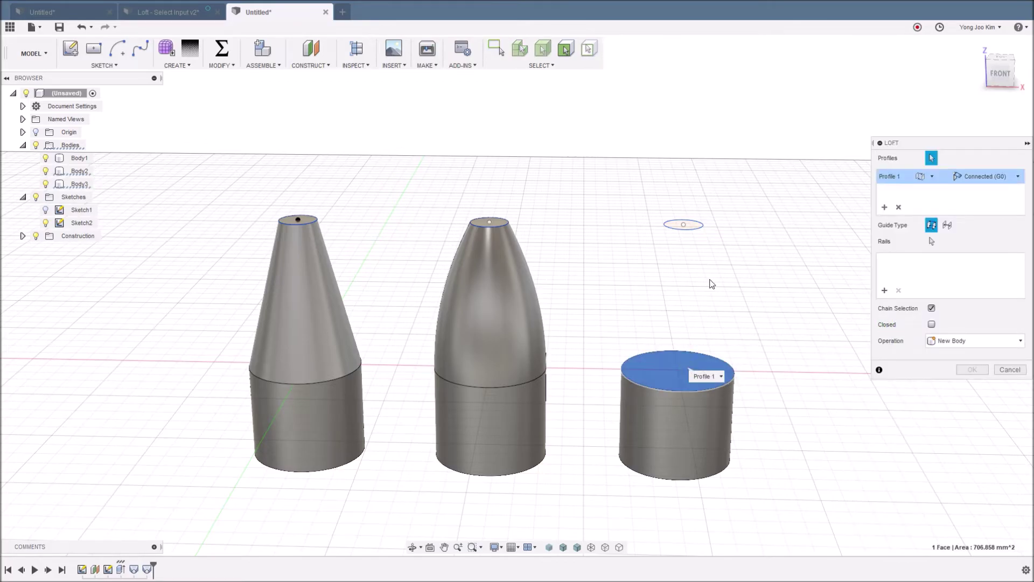
pyautogui.click(693, 228)
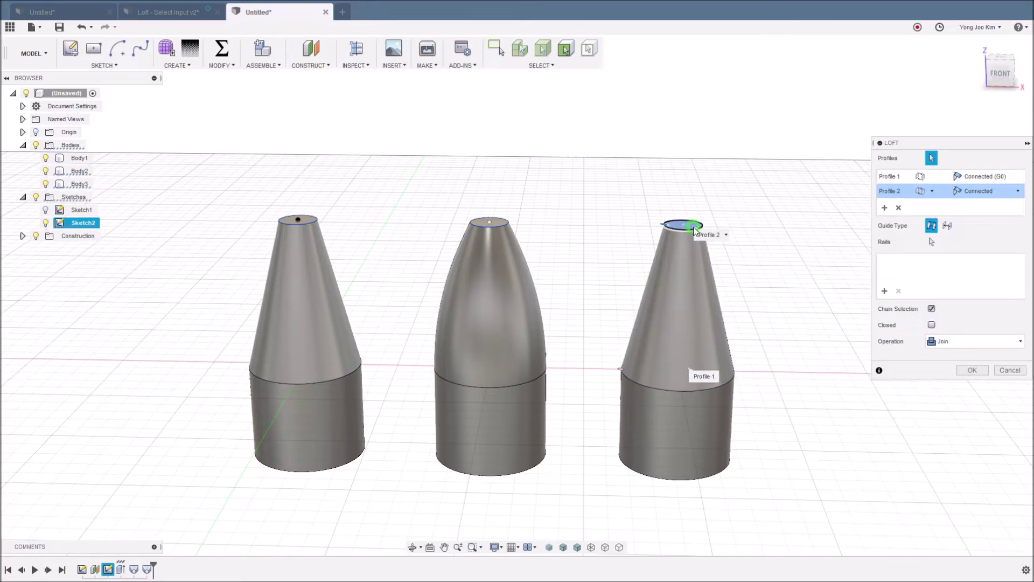
# - Set Profile 1 of the third cylinder's loft to Curvature (G2), keeping the tangency weight at 1.00, and complete the loft
pyautogui.click(1007, 178)
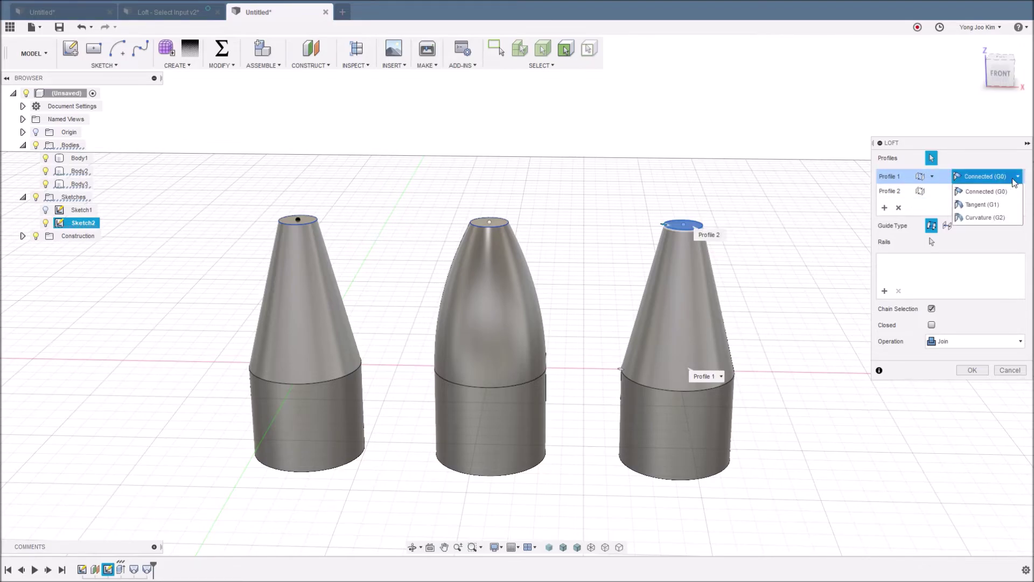
pyautogui.click(990, 218)
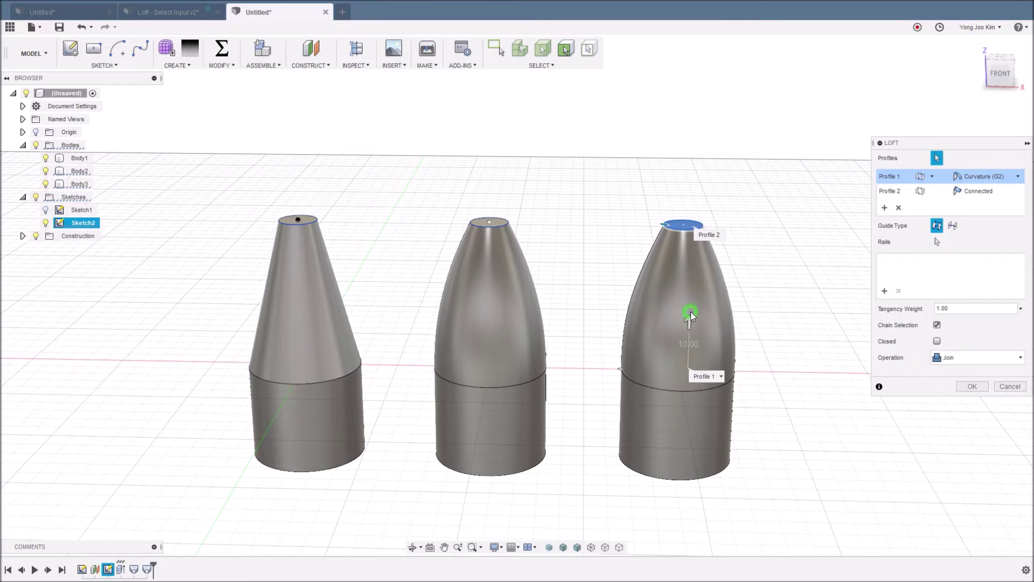
pyautogui.moveTo(689, 318)
pyautogui.mouseDown()
pyautogui.moveTo(697, 272)
pyautogui.moveTo(691, 311)
pyautogui.mouseUp()
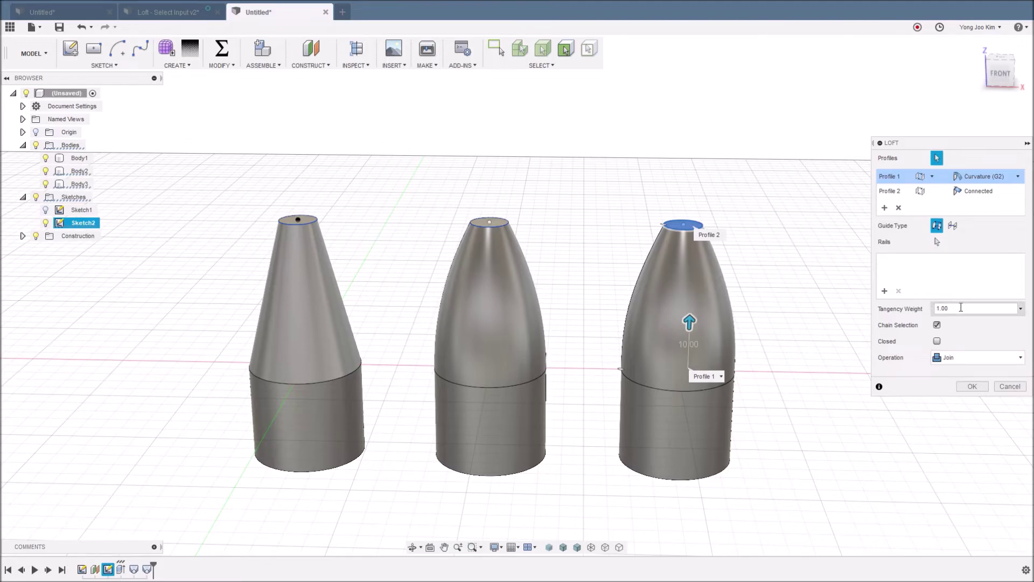
pyautogui.click(969, 386)
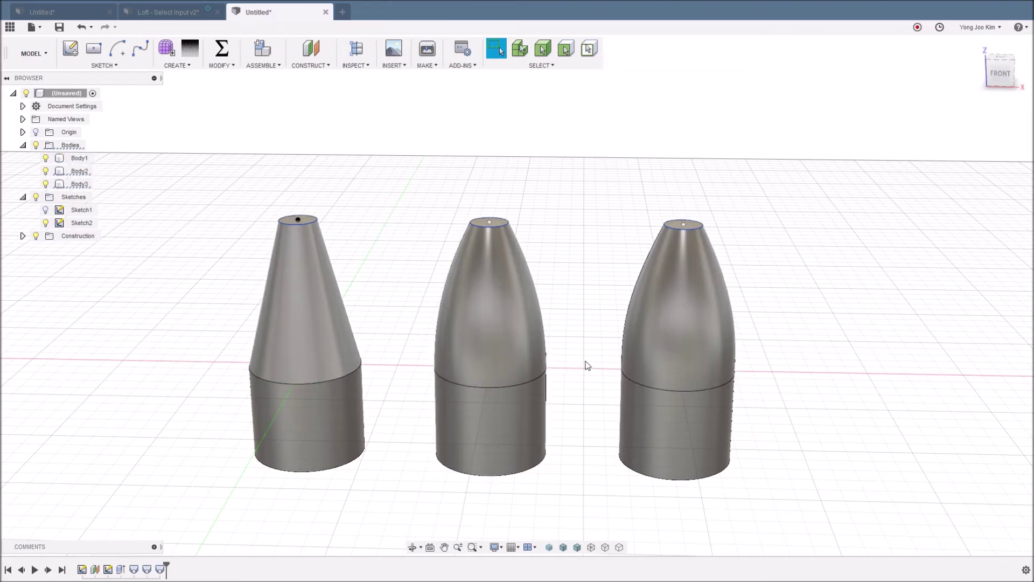
# - Apply a Zebra Analysis with vertical, locked stripes to all three lofted bodies
pyautogui.click(365, 68)
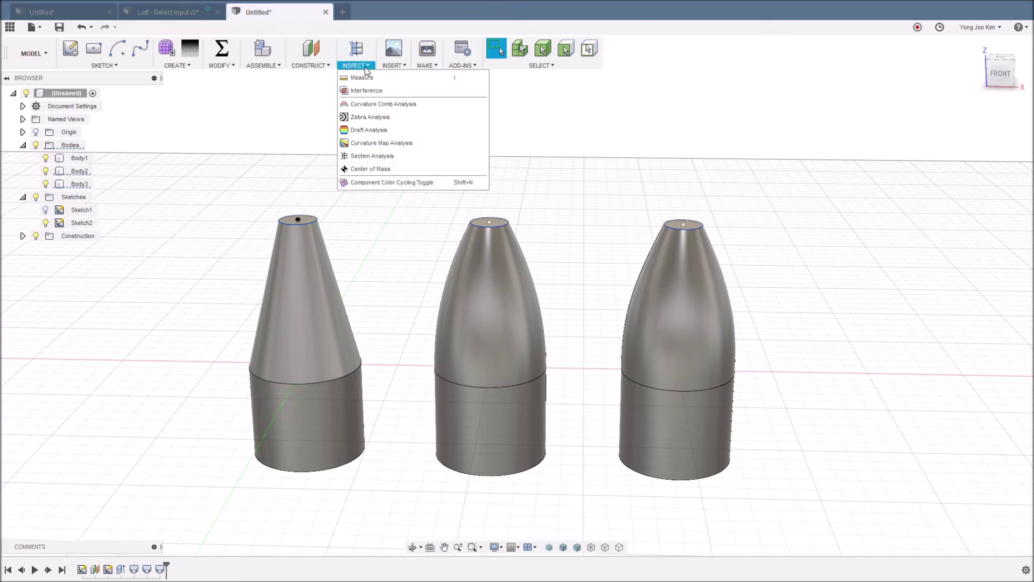
pyautogui.click(395, 120)
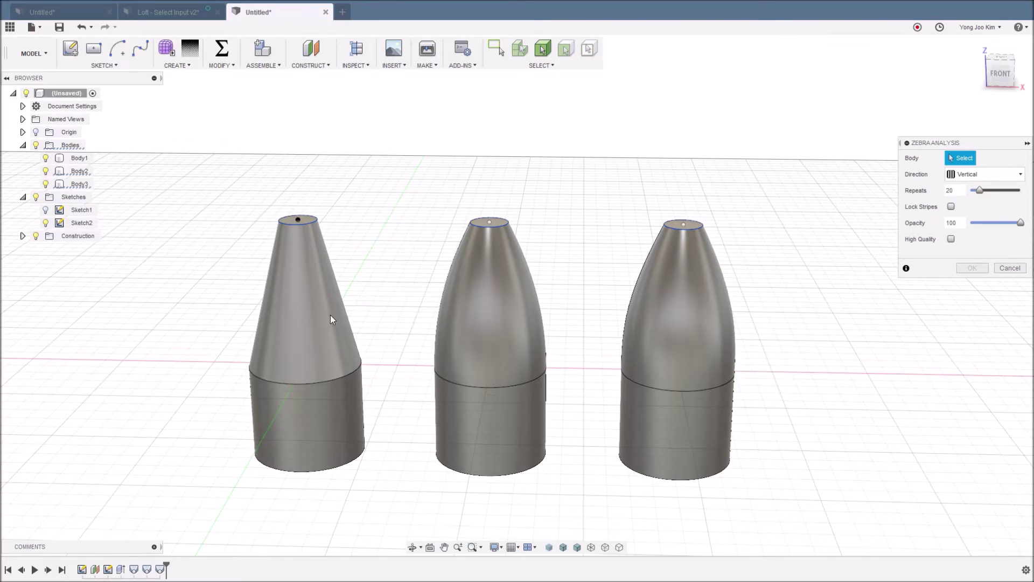
pyautogui.click(307, 325)
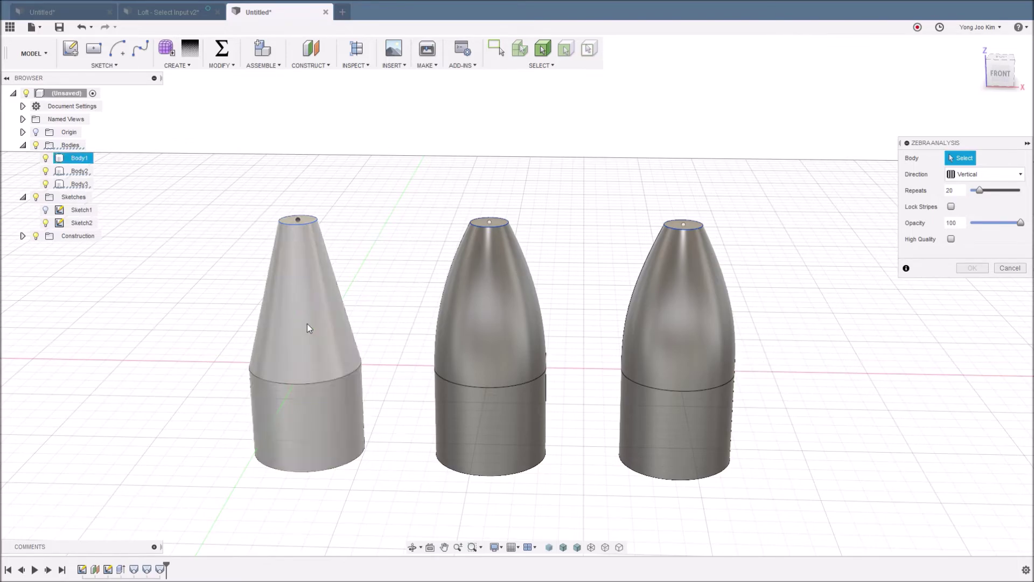
pyautogui.click(516, 331)
pyautogui.click(672, 331)
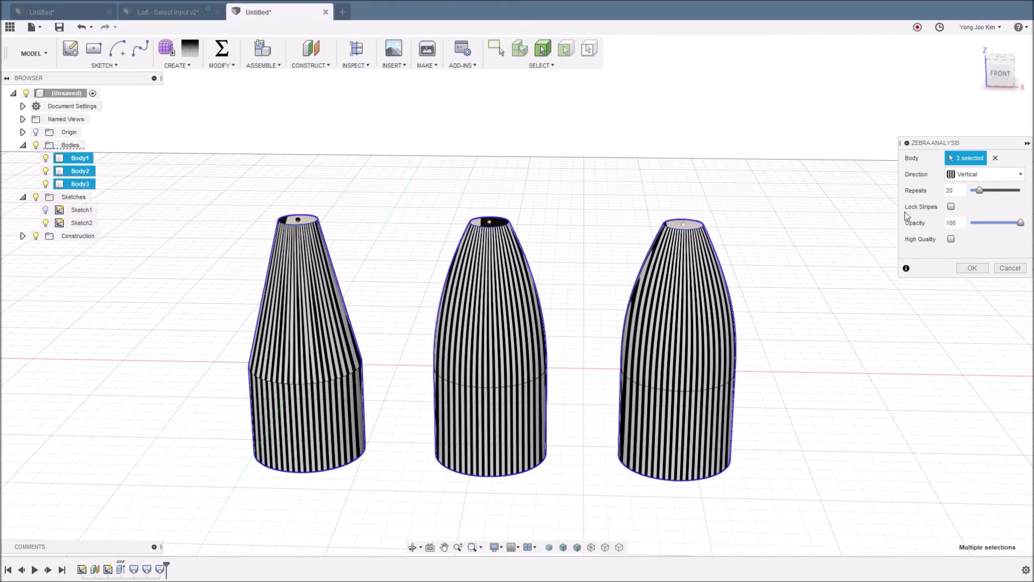
pyautogui.click(950, 207)
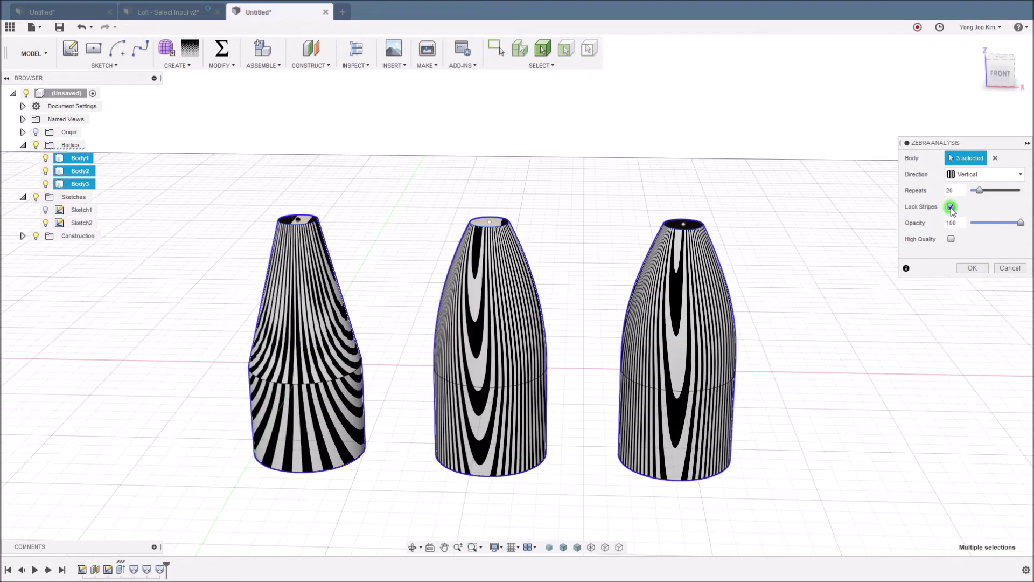
pyautogui.click(961, 269)
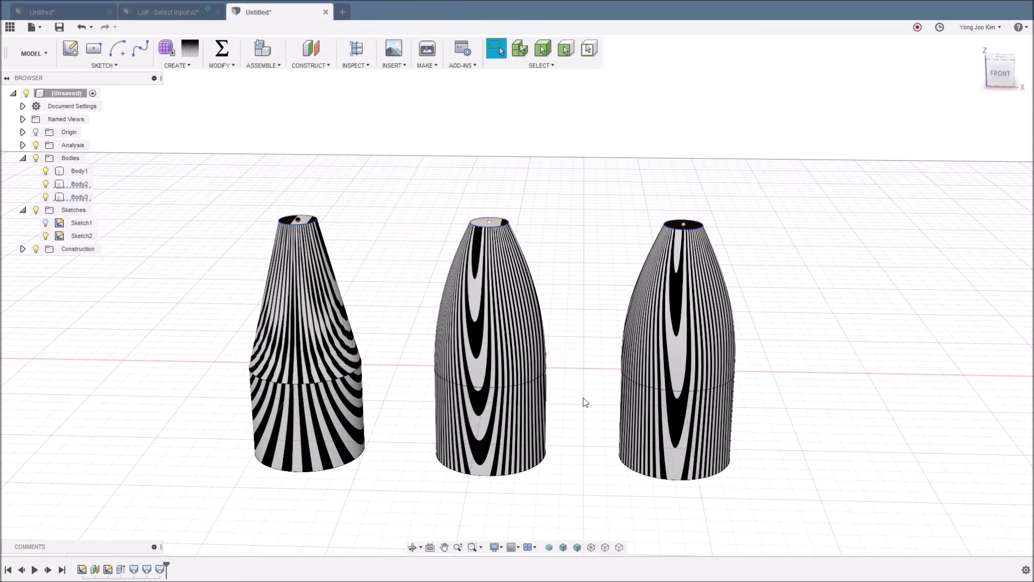
# - Examine from several angles how the zebra stripes run across the seam between cylinder and loft on each body
pyautogui.scroll(4, 388, 388)
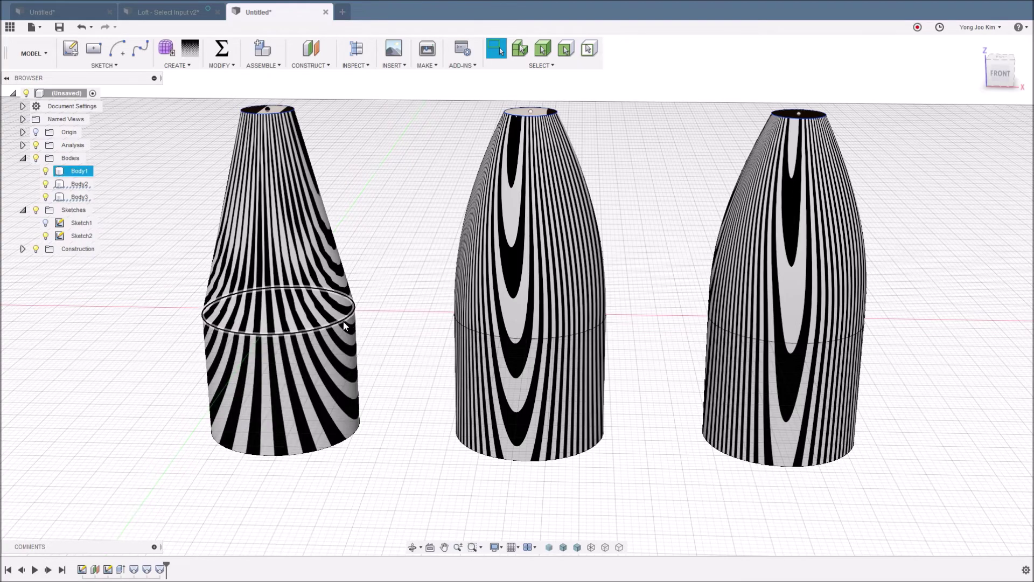
pyautogui.keyDown('shift'); pyautogui.middleClick(387, 334); pyautogui.keyUp('shift')
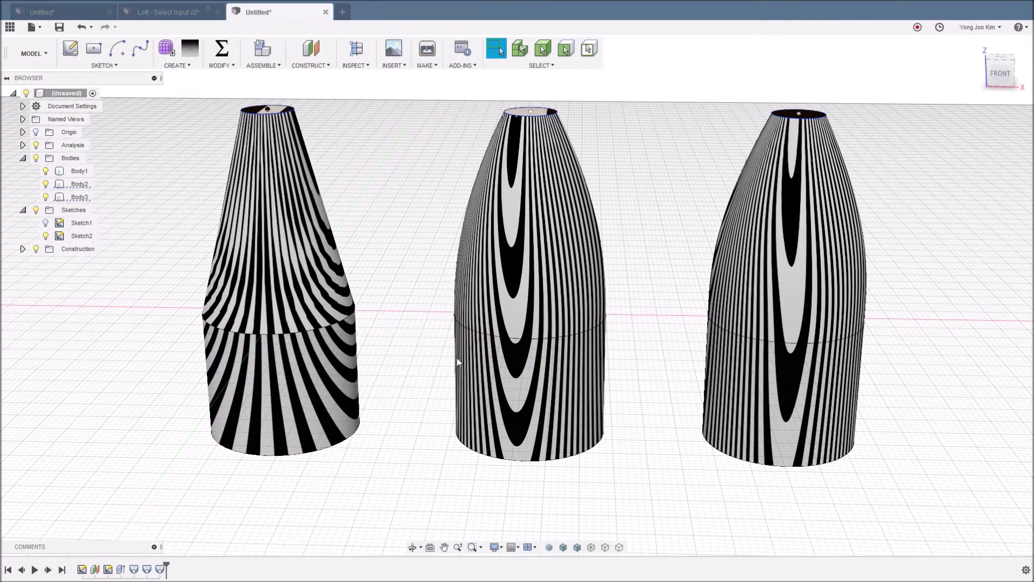
pyautogui.click(553, 353)
pyautogui.click(629, 361)
pyautogui.keyDown('shift'); pyautogui.moveTo(627, 351); pyautogui.dragTo(576, 338, button='middle'); pyautogui.keyUp('shift')
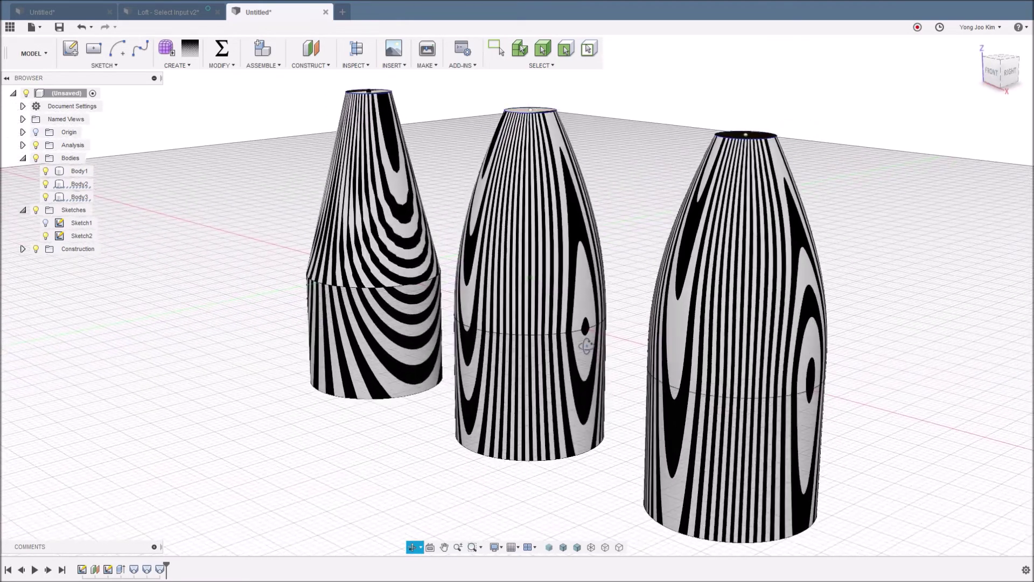
pyautogui.click(576, 338)
pyautogui.scroll(5, 576, 338)
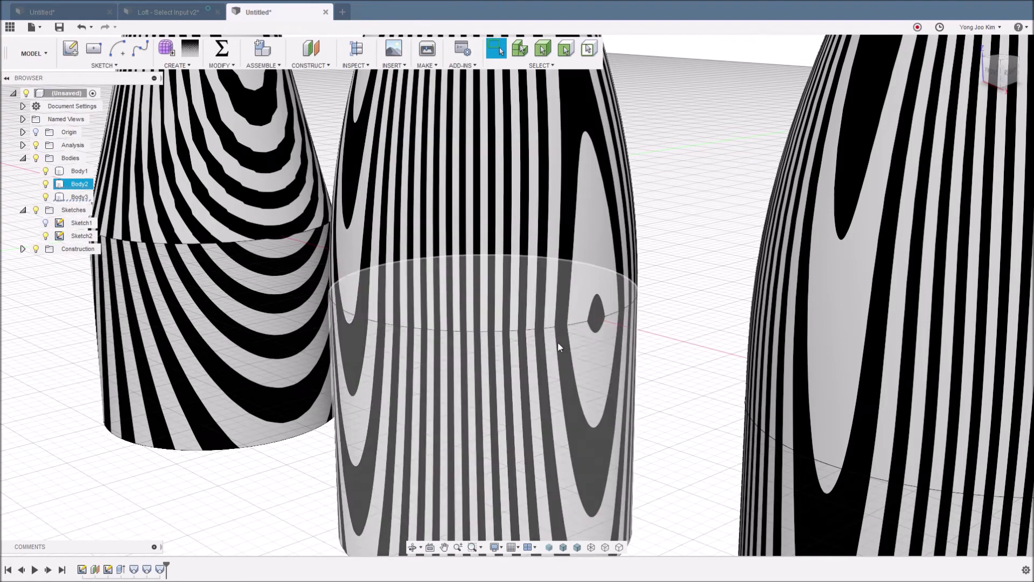
pyautogui.moveTo(674, 374); pyautogui.dragTo(552, 259, button='middle')
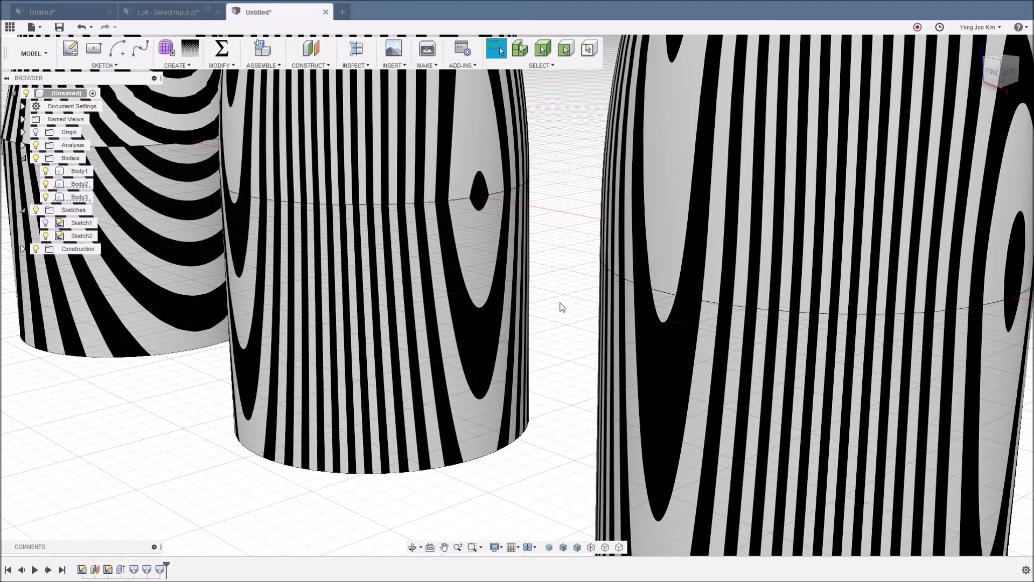
pyautogui.scroll(-5, 561, 307)
pyautogui.keyDown('shift'); pyautogui.moveTo(464, 438); pyautogui.dragTo(497, 438, button='middle'); pyautogui.keyUp('shift')
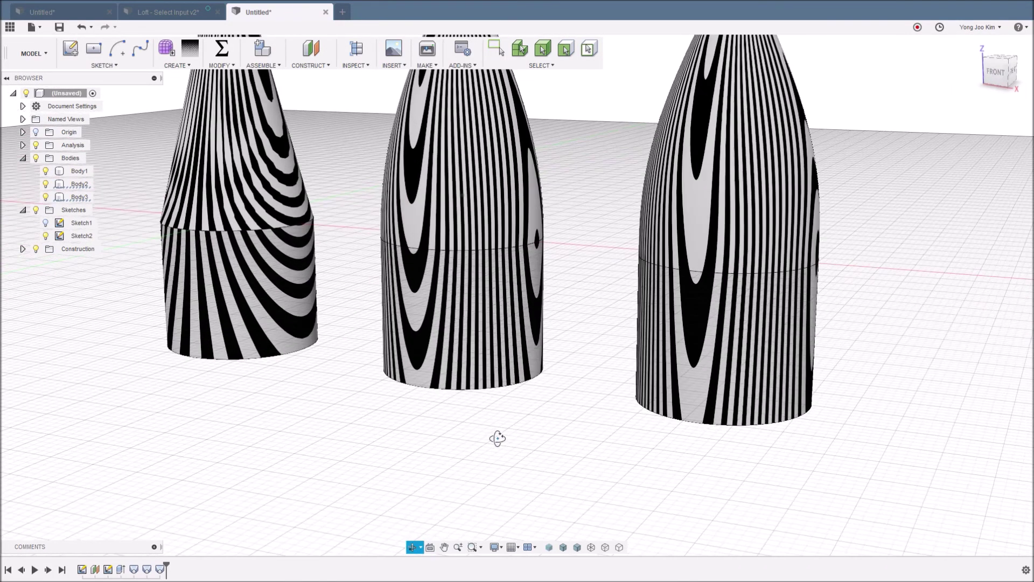
pyautogui.press('Escape')
pyautogui.scroll(-5, 561, 376)
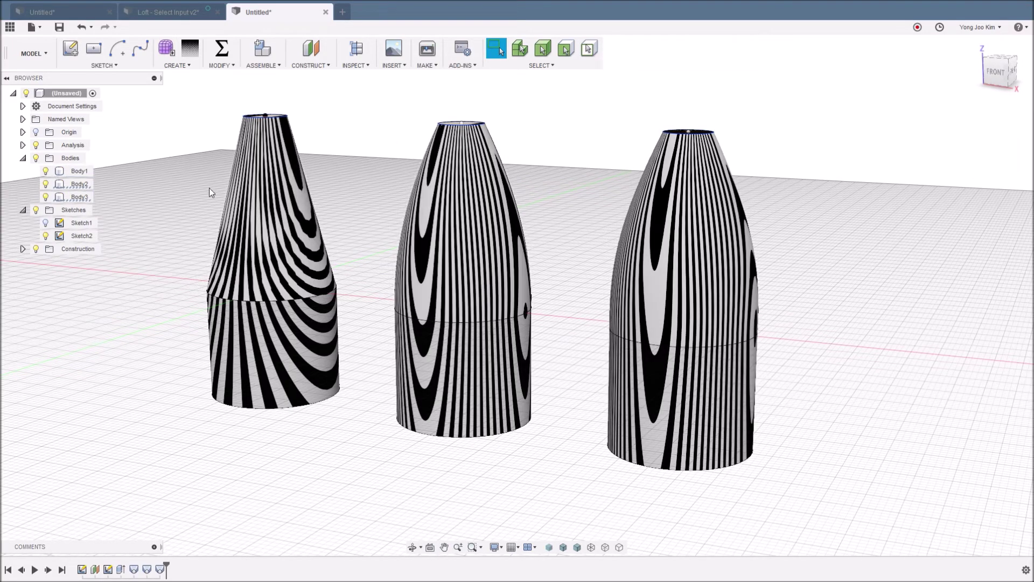
# - Hide the zebra analysis and switch to the Render workspace
pyautogui.click(35, 145)
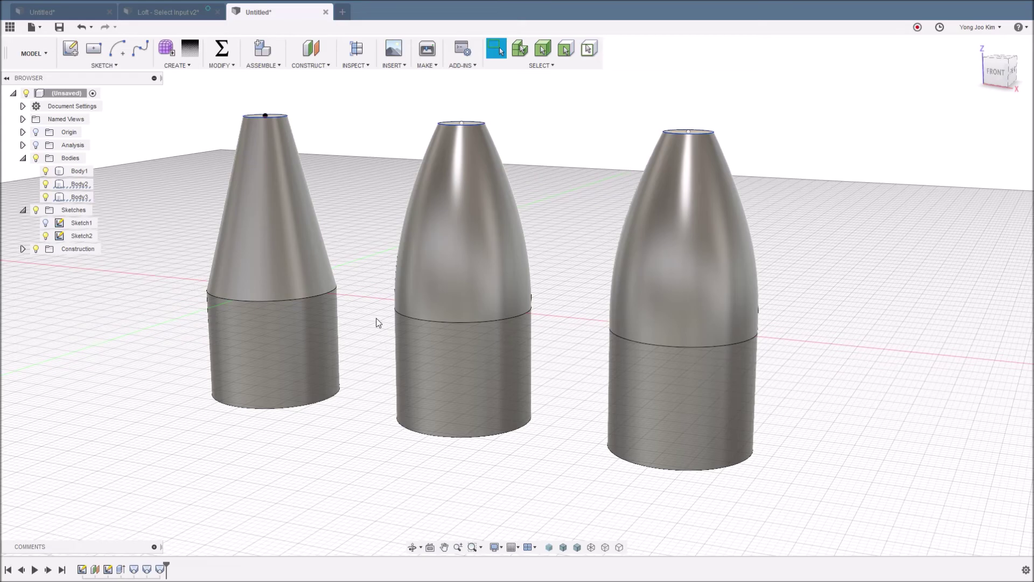
pyautogui.click(33, 54)
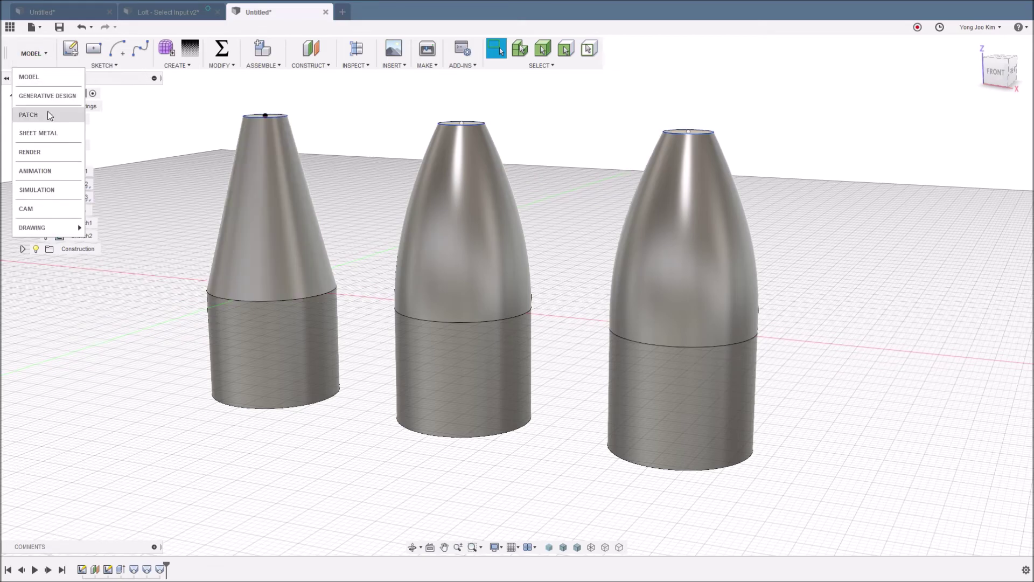
pyautogui.click(48, 152)
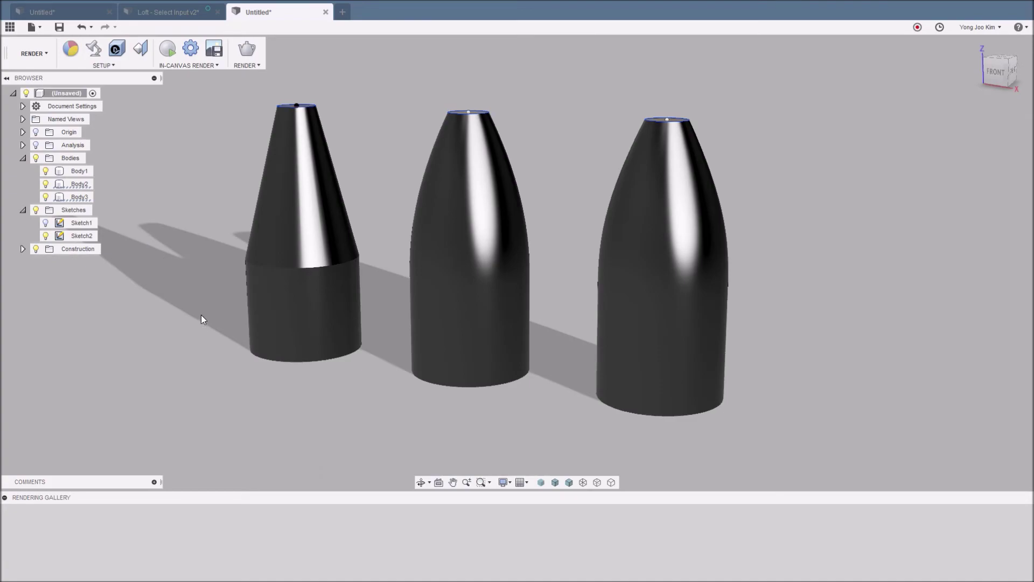
# - Compare the light reflections across the loft seams of the three bodies, especially the tangent and curvature ones, in a front view
pyautogui.keyDown('shift'); pyautogui.moveTo(202, 315); pyautogui.dragTo(216, 304, button='middle'); pyautogui.keyUp('shift')
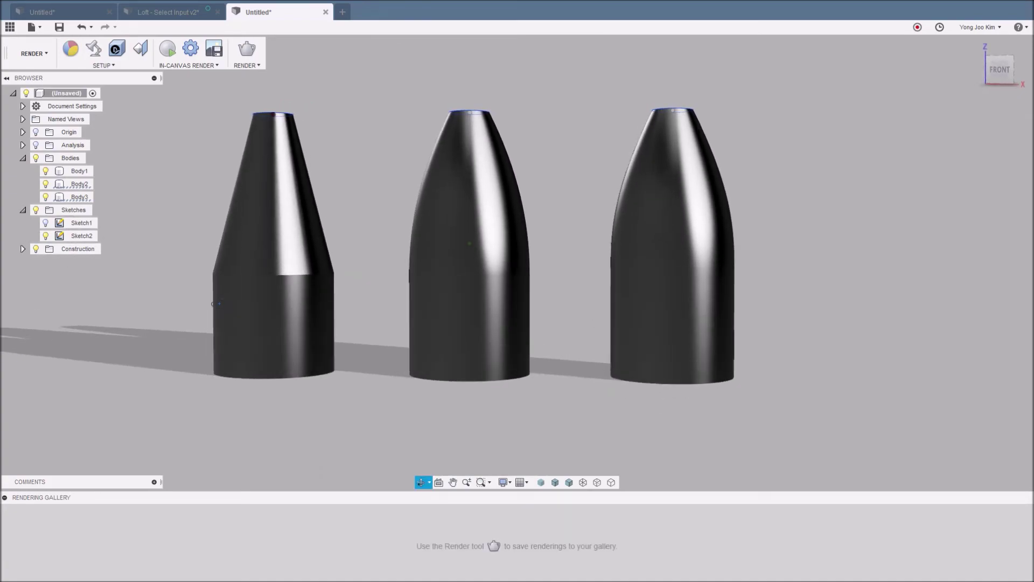
pyautogui.scroll(2, 562, 292)
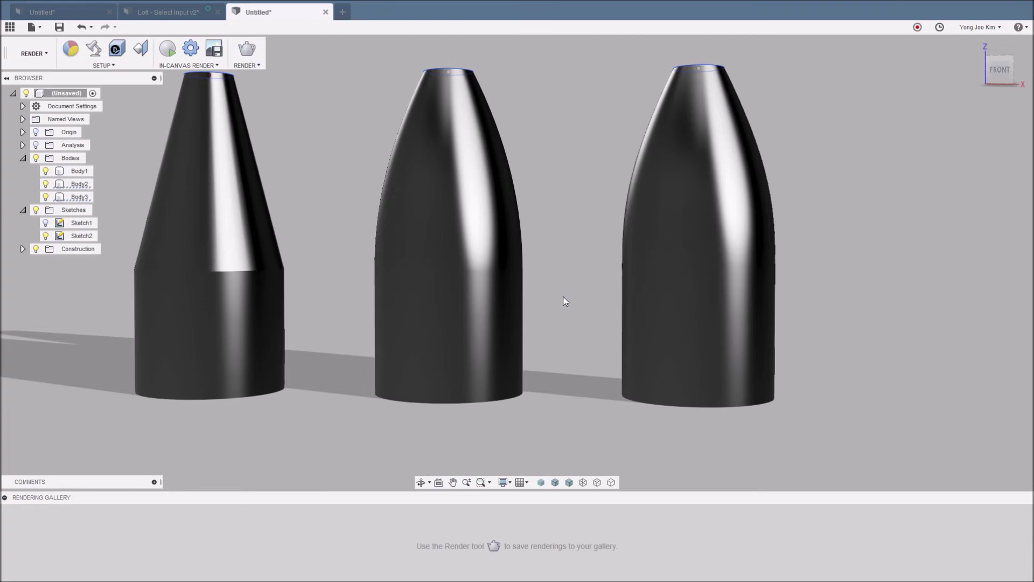
pyautogui.click(503, 251)
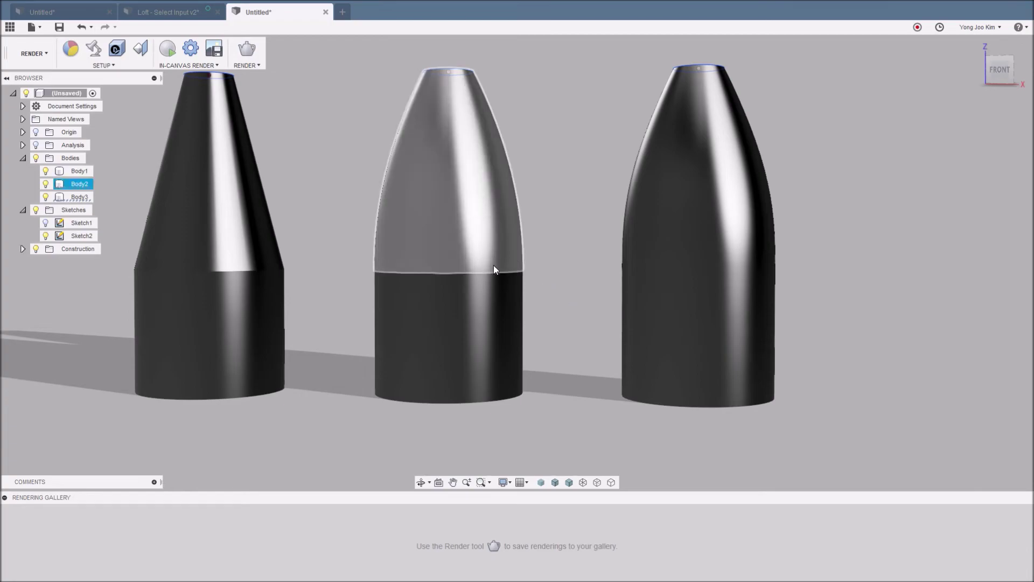
pyautogui.click(551, 286)
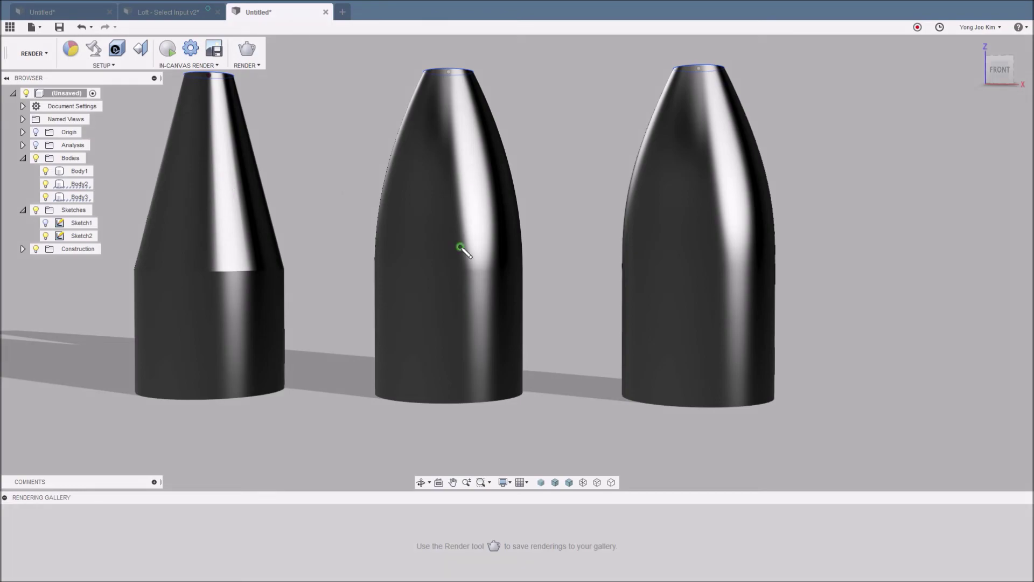
pyautogui.moveTo(461, 248)
pyautogui.mouseDown()
pyautogui.moveTo(469, 285)
pyautogui.moveTo(503, 278)
pyautogui.moveTo(459, 248)
pyautogui.mouseUp()
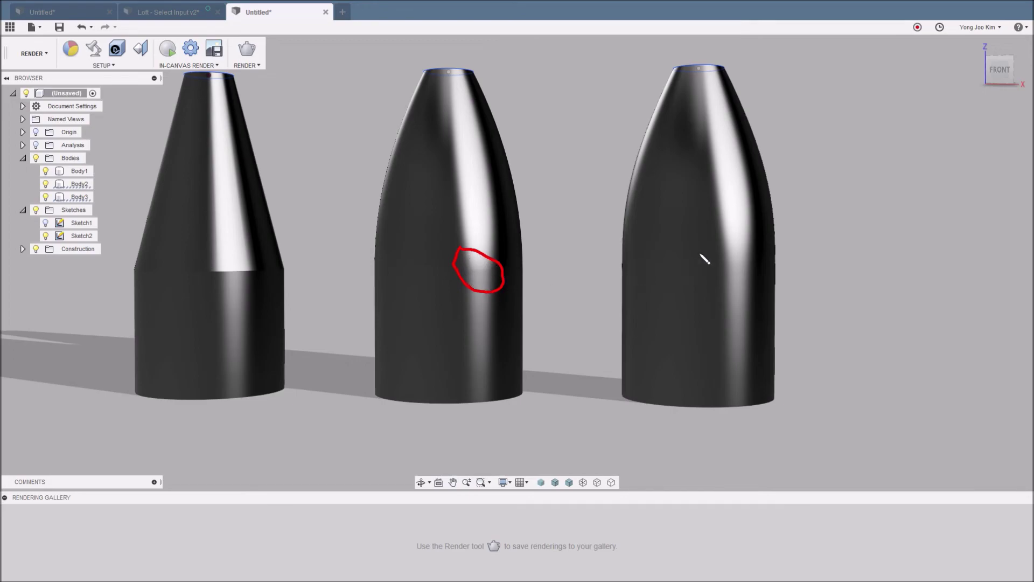
pyautogui.moveTo(722, 241)
pyautogui.mouseDown()
pyautogui.moveTo(713, 275)
pyautogui.moveTo(745, 296)
pyautogui.moveTo(764, 261)
pyautogui.moveTo(733, 233)
pyautogui.moveTo(720, 238)
pyautogui.mouseUp()
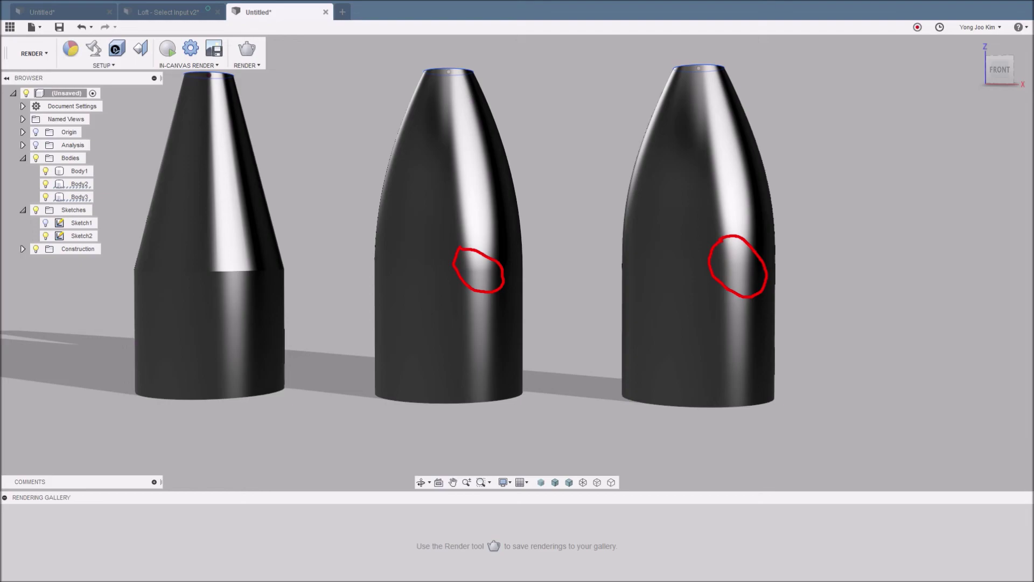
pyautogui.press('Escape')
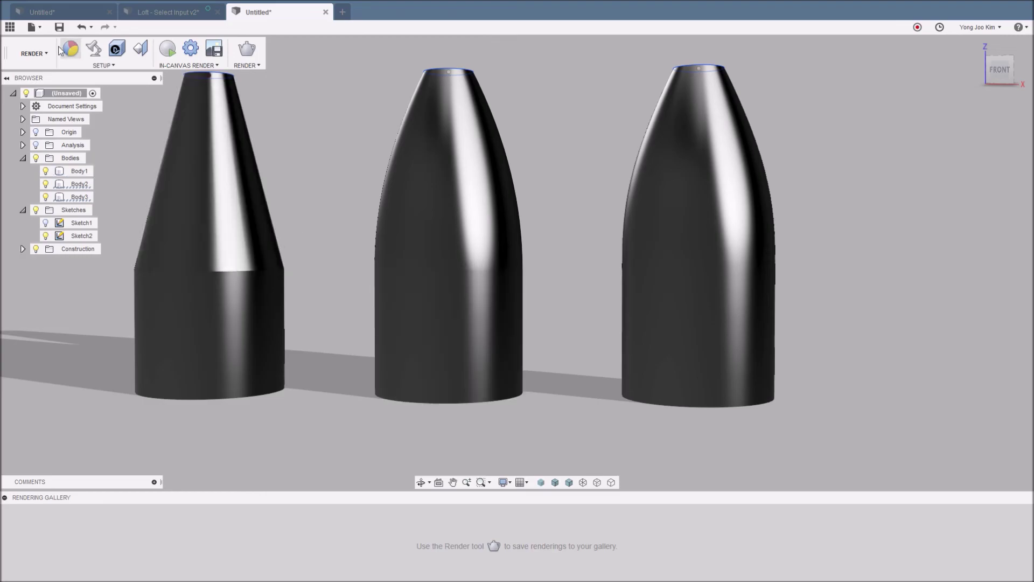
# - Return to the Model workspace and open the third body's loft feature for editing
pyautogui.click(33, 53)
pyautogui.click(41, 75)
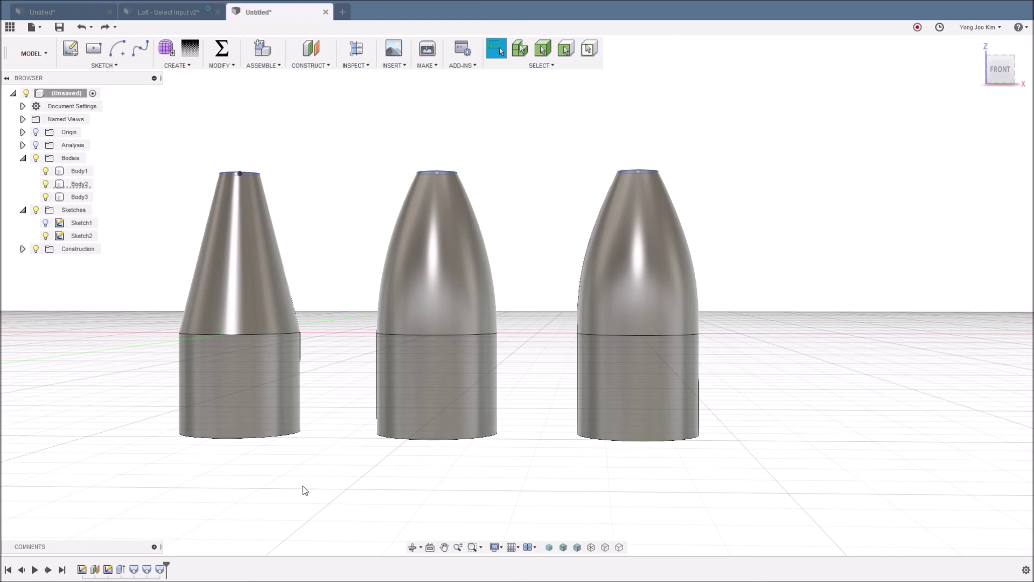
pyautogui.click(160, 570)
pyautogui.rightClick(160, 570)
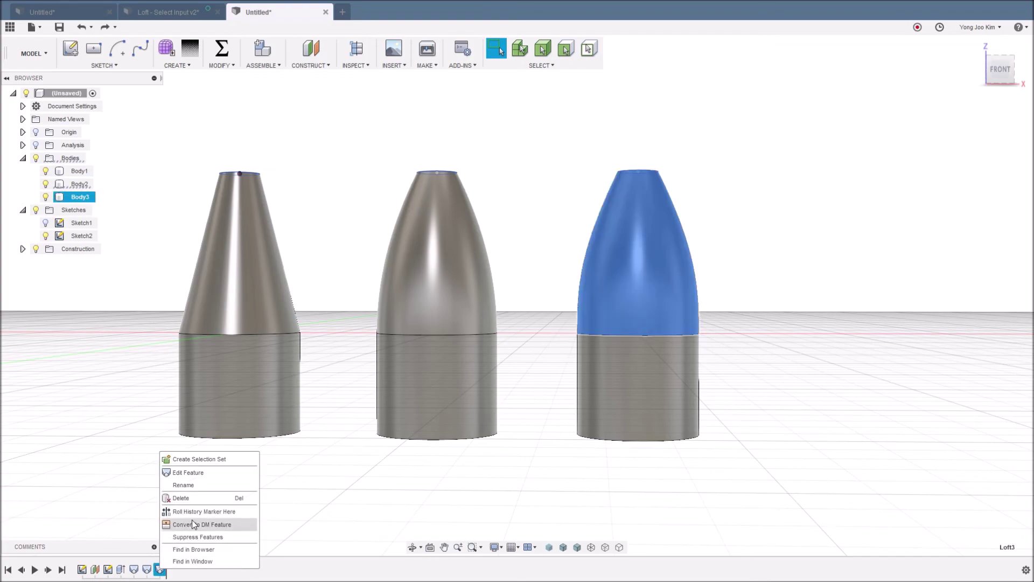
pyautogui.click(218, 473)
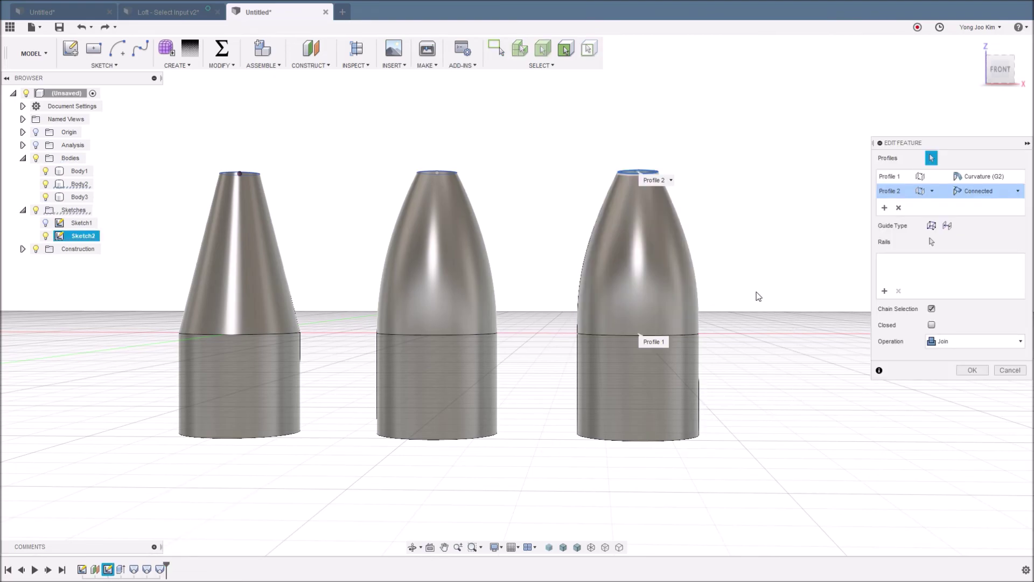
# - Replace the third loft's upper circle profile with the circle's center point
pyautogui.keyDown('shift'); pyautogui.moveTo(754, 296); pyautogui.dragTo(721, 209, button='middle'); pyautogui.keyUp('shift')
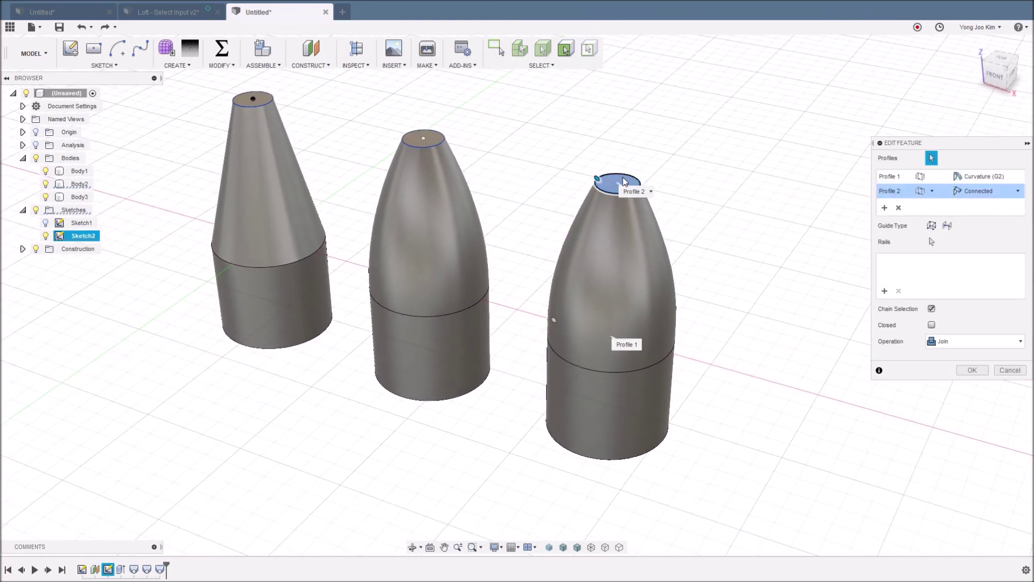
pyautogui.press('Delete')
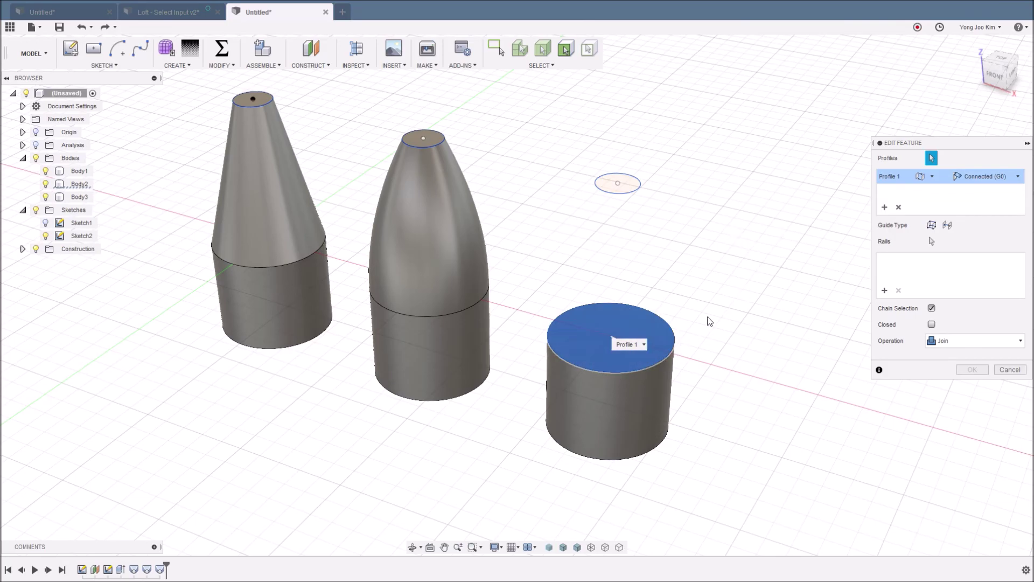
pyautogui.click(633, 187)
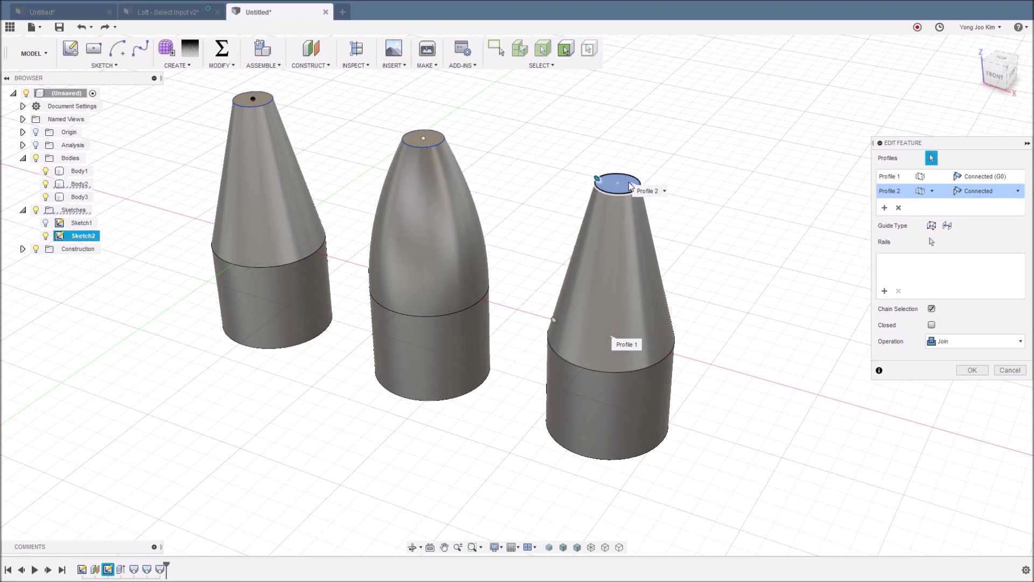
pyautogui.click(622, 185)
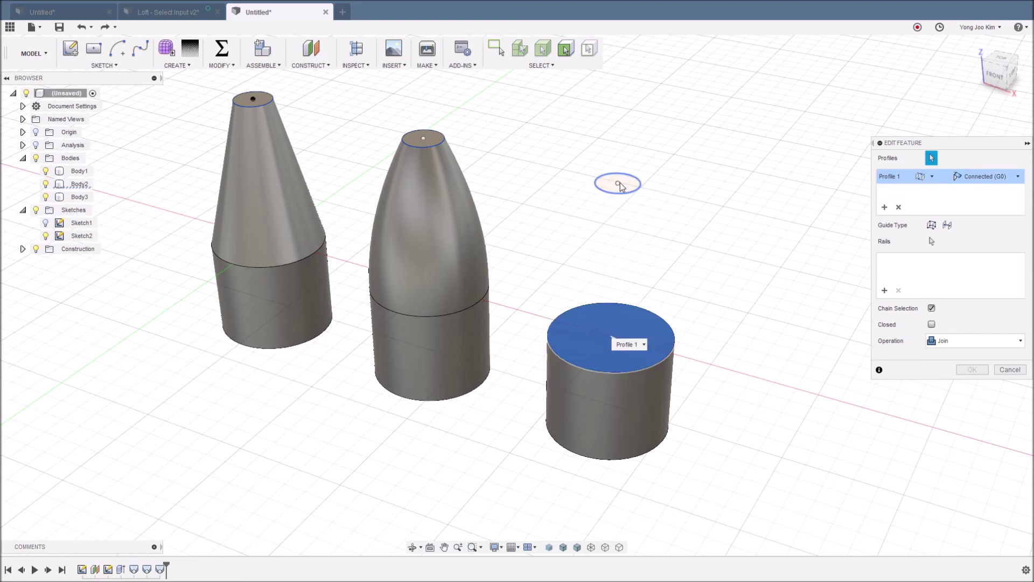
pyautogui.click(618, 183)
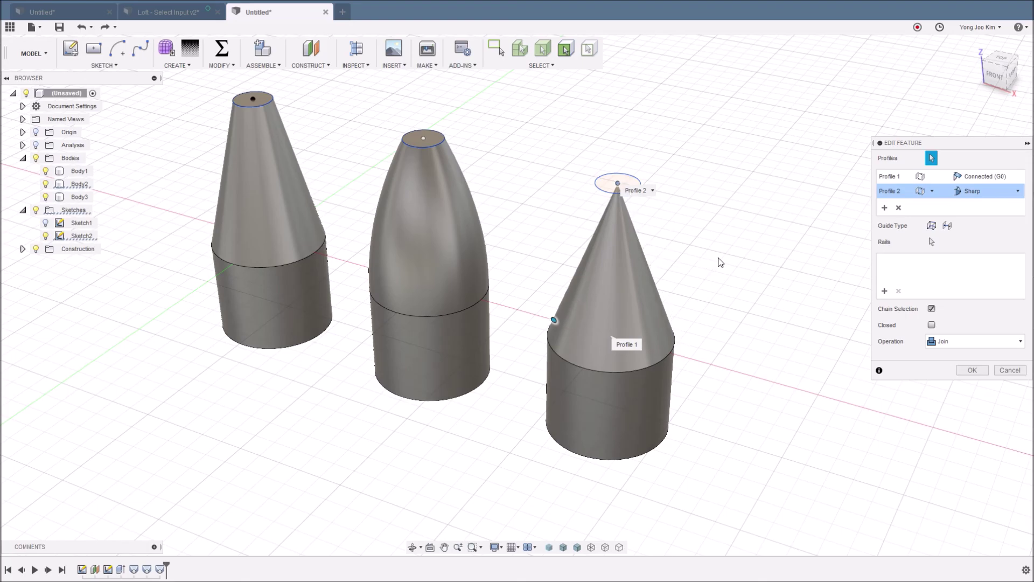
# - Set the end condition at the loft's upper point to Point Tangent with a tangency weight of 2.00
pyautogui.click(1017, 192)
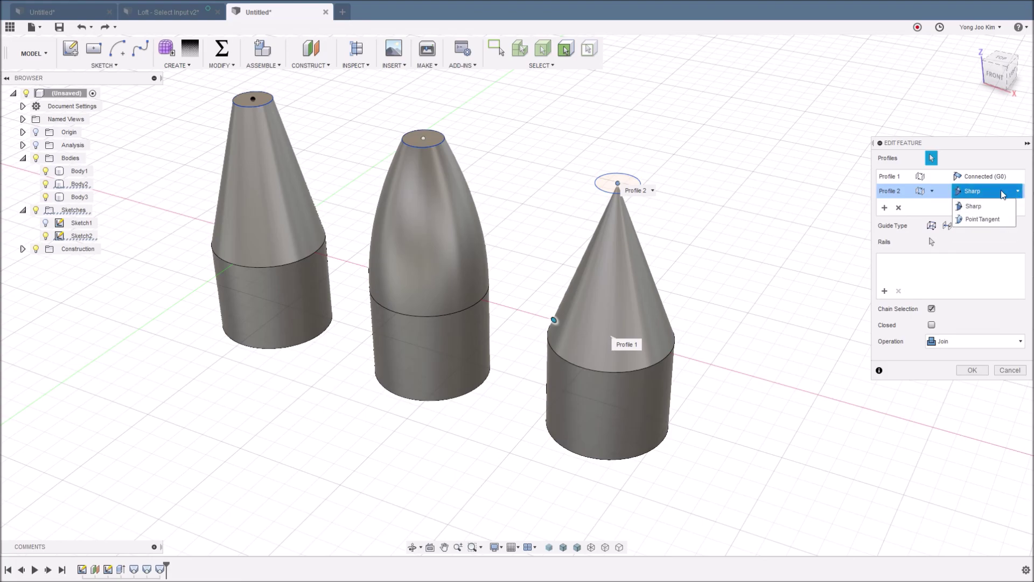
pyautogui.click(1005, 191)
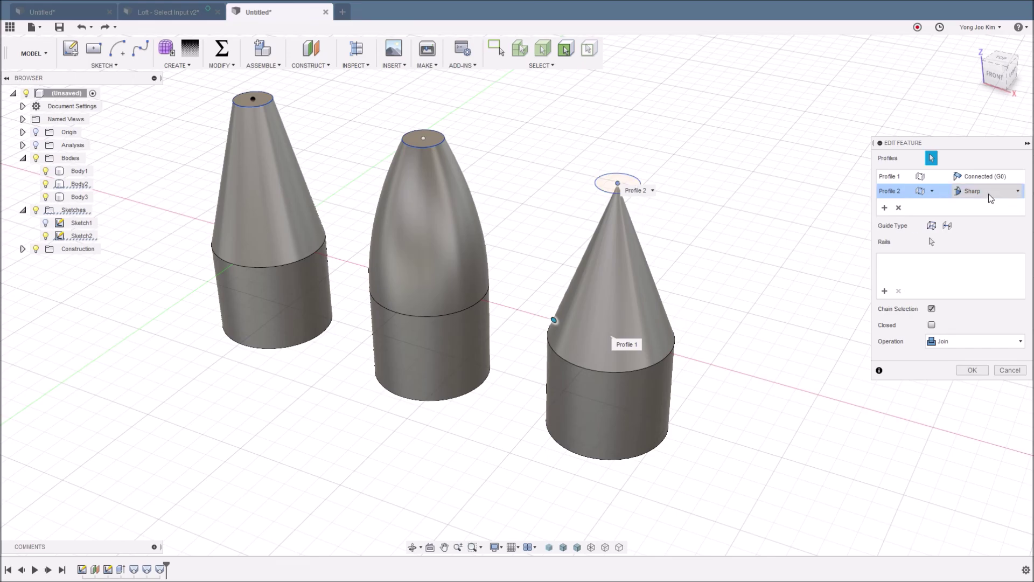
pyautogui.click(1016, 192)
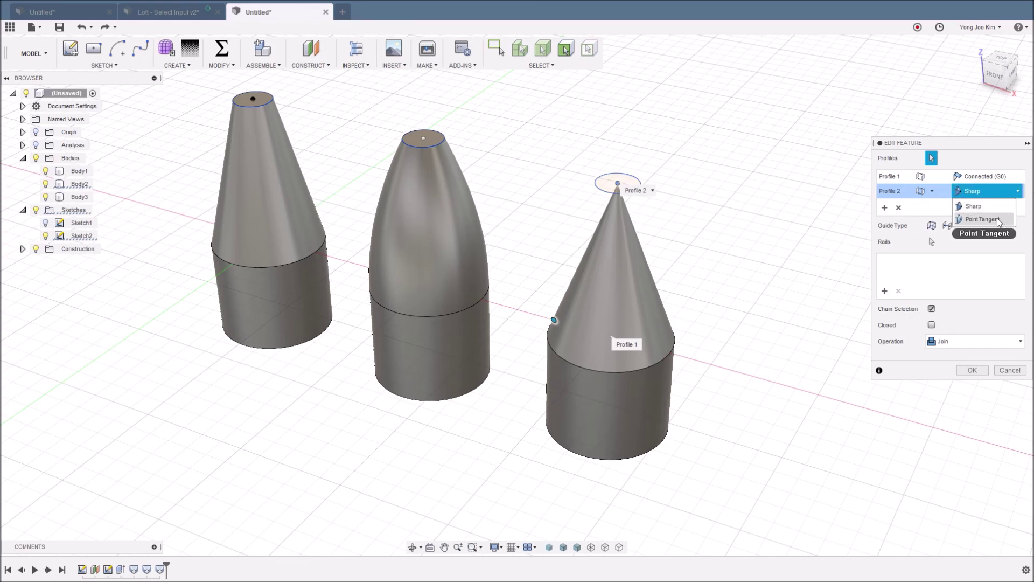
pyautogui.click(998, 219)
pyautogui.keyDown('shift'); pyautogui.moveTo(716, 285); pyautogui.dragTo(721, 264, button='middle'); pyautogui.keyUp('shift')
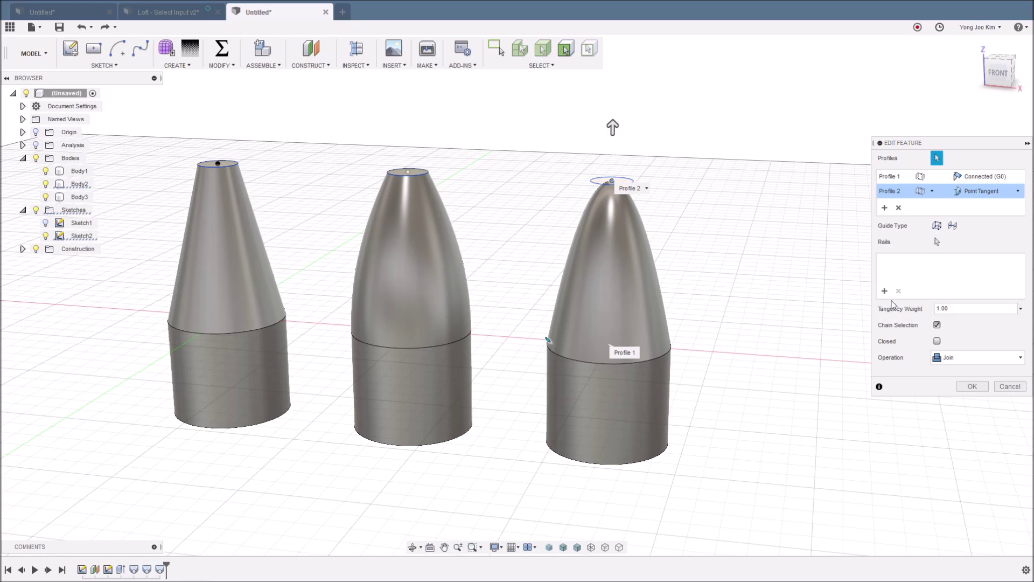
pyautogui.moveTo(612, 123); pyautogui.dragTo(615, 83)
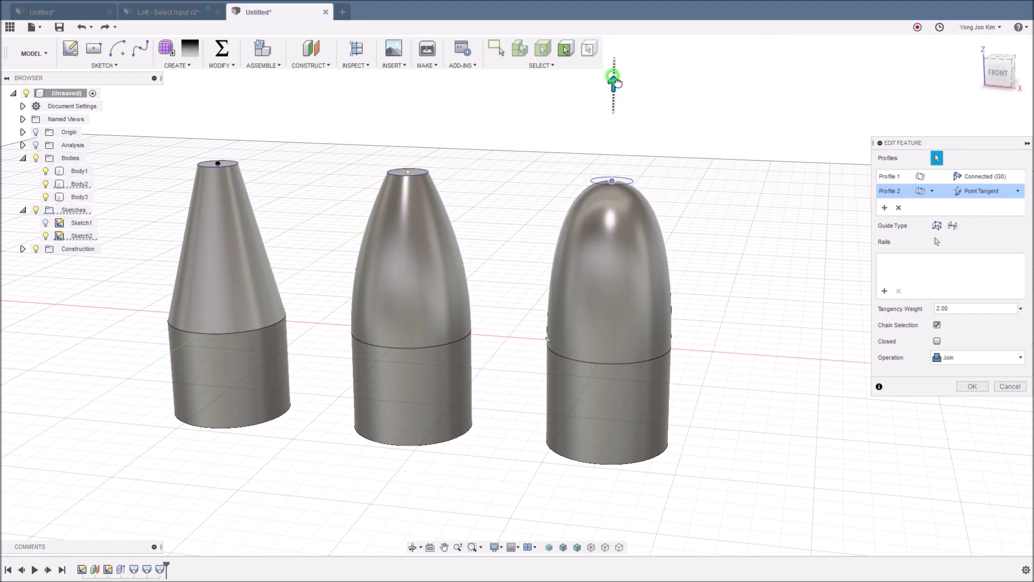